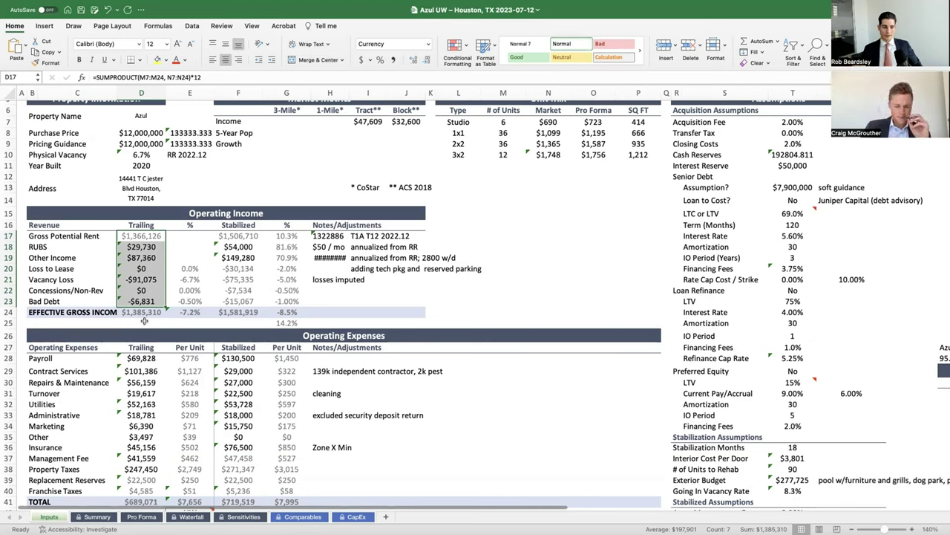
Compare the trailing and stabilized column headings under Operating Income, and examine the Payroll row down to its stabilized per-unit cost.
{"action": "scroll", "coordinate": [144, 321], "scroll_direction": "down", "scroll_amount": 2}
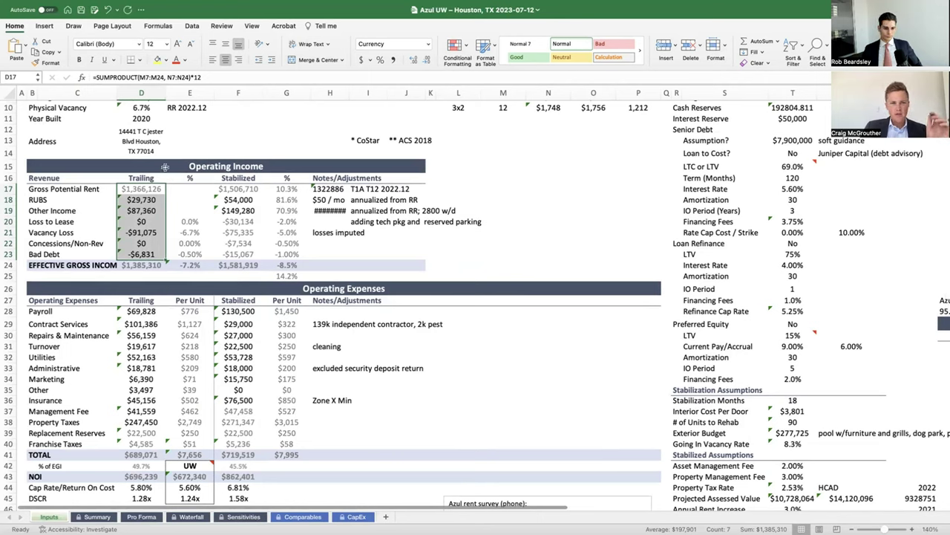
{"action": "left_click_drag", "start_coordinate": [149, 175], "coordinate": [253, 177]}
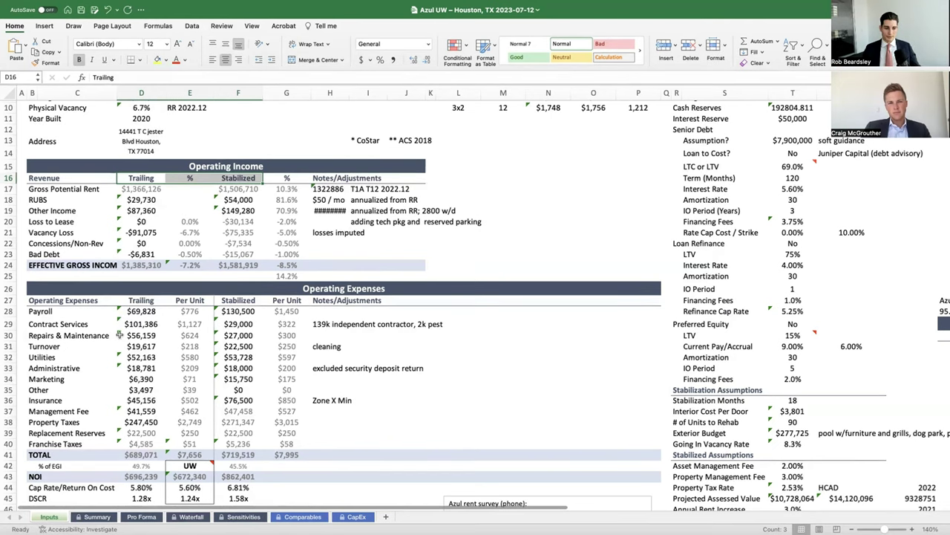
{"action": "scroll", "coordinate": [150, 321], "scroll_direction": "up", "scroll_amount": 1}
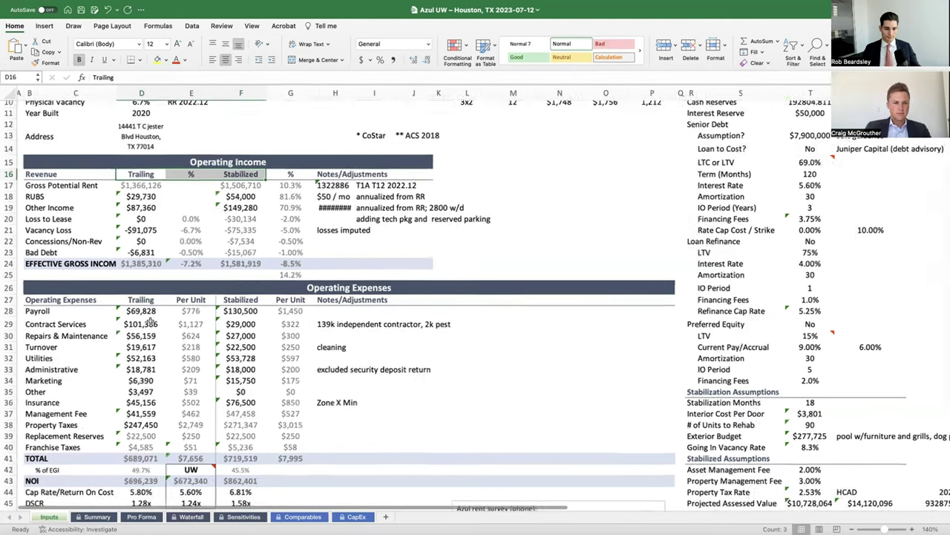
{"action": "scroll", "coordinate": [151, 321], "scroll_direction": "up", "scroll_amount": 4}
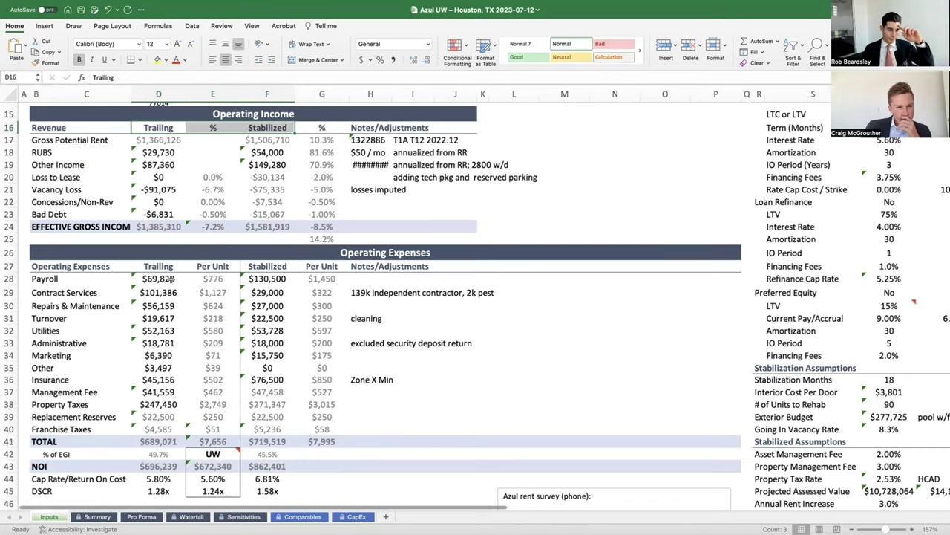
{"action": "left_click_drag", "start_coordinate": [37, 279], "coordinate": [338, 278]}
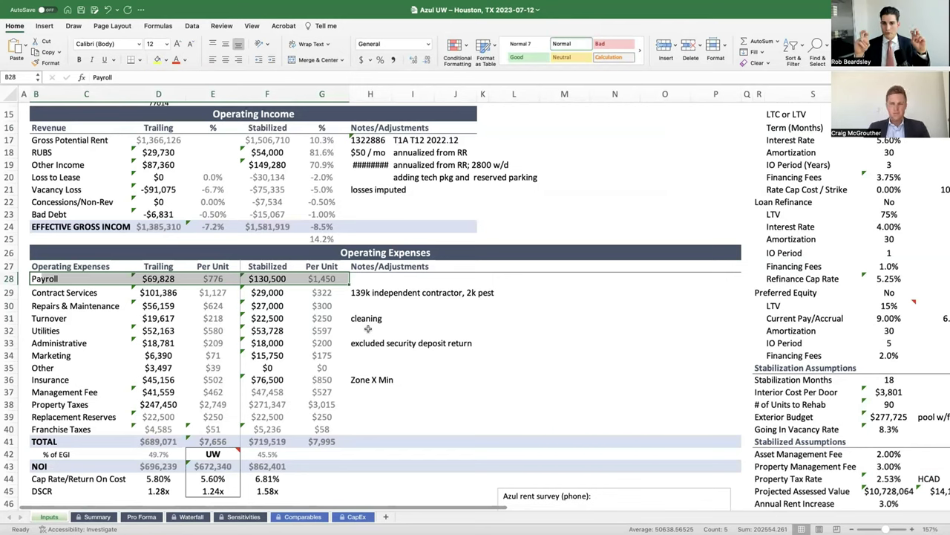
{"action": "left_click", "coordinate": [323, 278]}
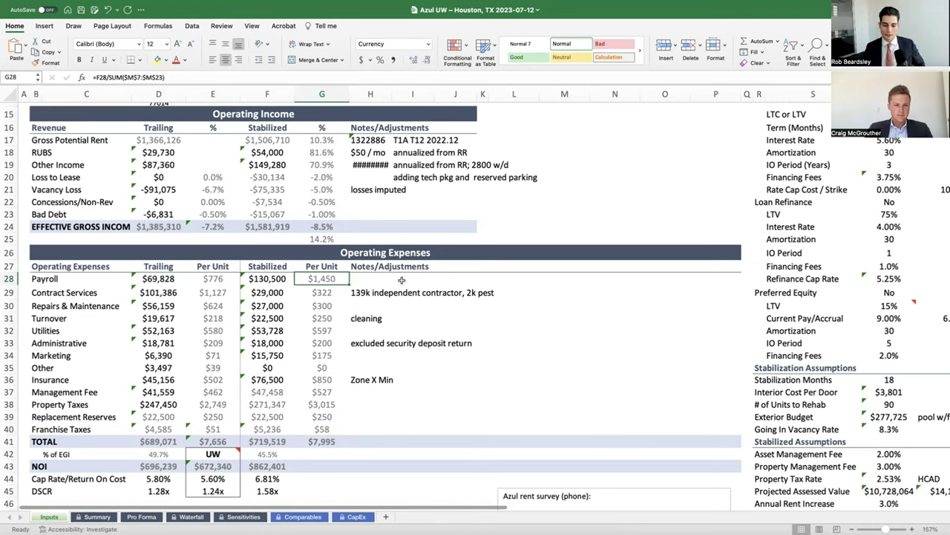
Highlight the Contract Services row from its label through its note to review the trailing and stabilized figures.
{"action": "key", "text": "Down"}
{"action": "key", "text": "Left"}
{"action": "key", "text": "Left"}
{"action": "key", "text": "Left"}
{"action": "key", "text": "Left"}
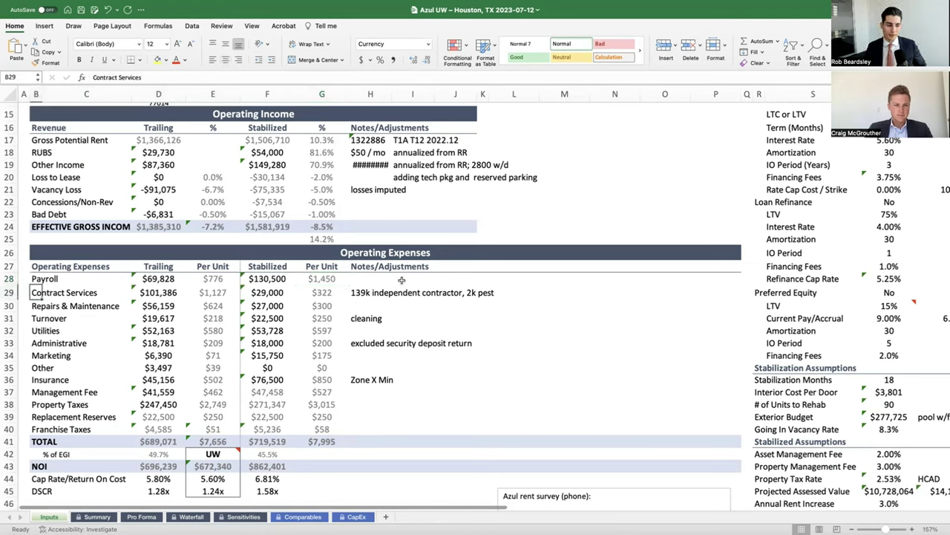
{"action": "key", "text": "shift+Right"}
{"action": "key", "text": "shift+Right"}
{"action": "key", "text": "shift+Right"}
{"action": "key", "text": "shift+Right"}
{"action": "key", "text": "shift+Right"}
{"action": "key", "text": "shift+Right"}
{"action": "key", "text": "shift+Right"}
{"action": "key", "text": "shift+Right"}
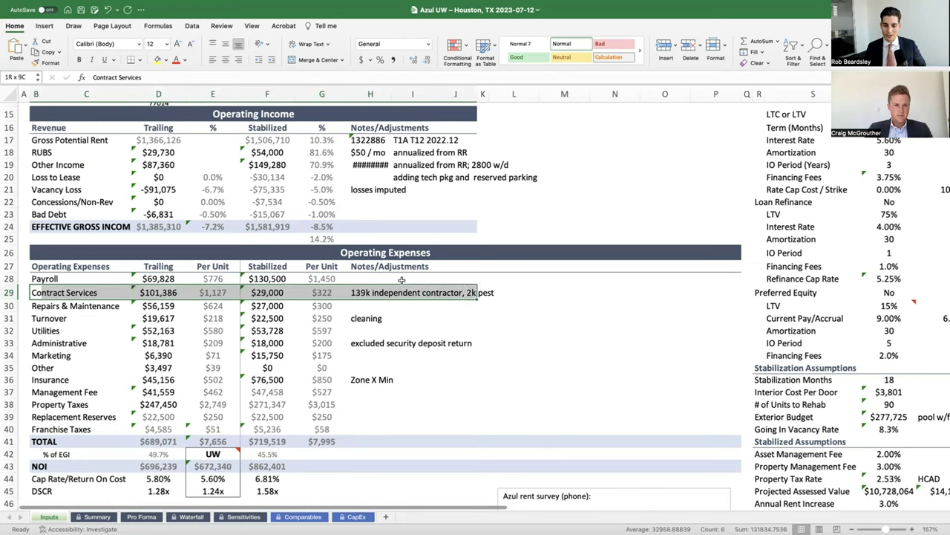
{"action": "key", "text": "shift+Right"}
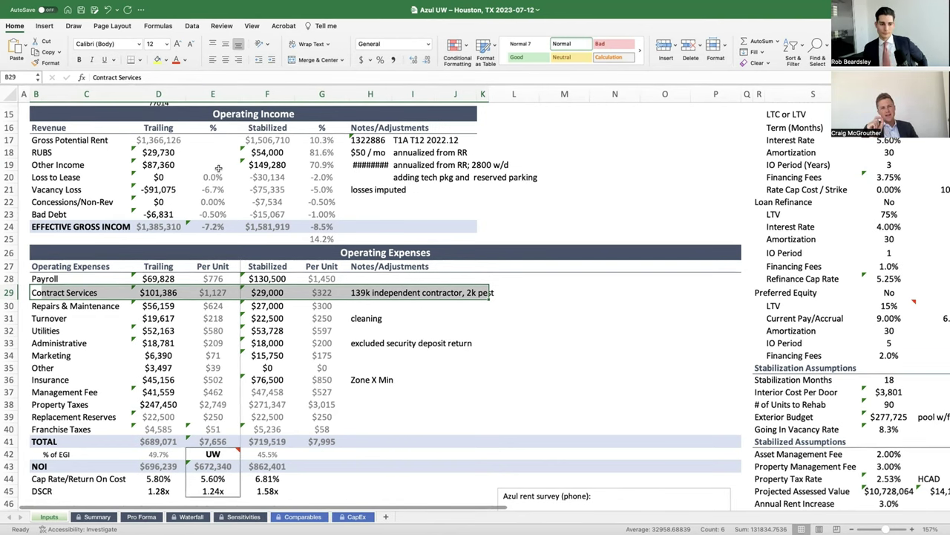
Highlight the Bad Debt row in Operating Income to compare its trailing and stabilized amounts and percentages.
{"action": "scroll", "coordinate": [217, 168], "scroll_direction": "up", "scroll_amount": 1}
{"action": "left_click_drag", "start_coordinate": [65, 235], "coordinate": [316, 235]}
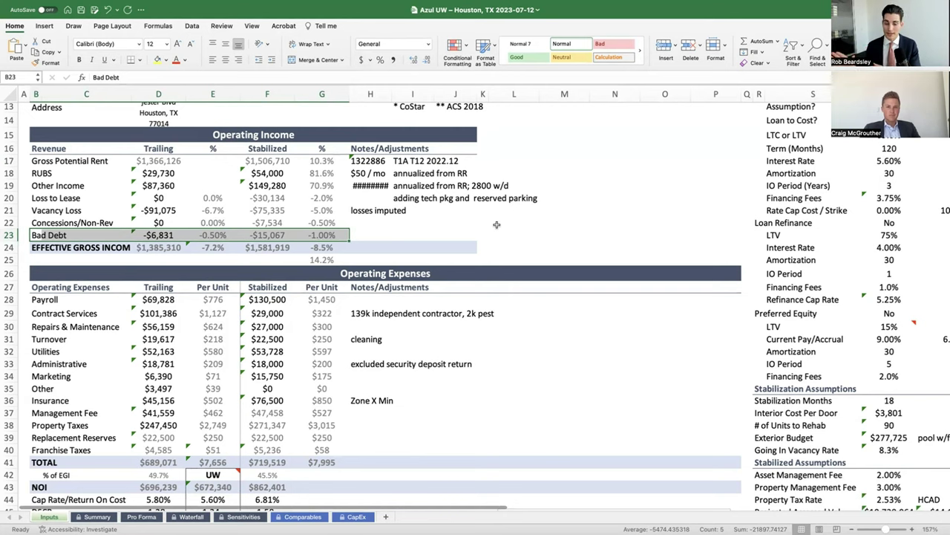
{"action": "left_click", "coordinate": [149, 235]}
{"action": "left_click_drag", "start_coordinate": [148, 235], "coordinate": [316, 236]}
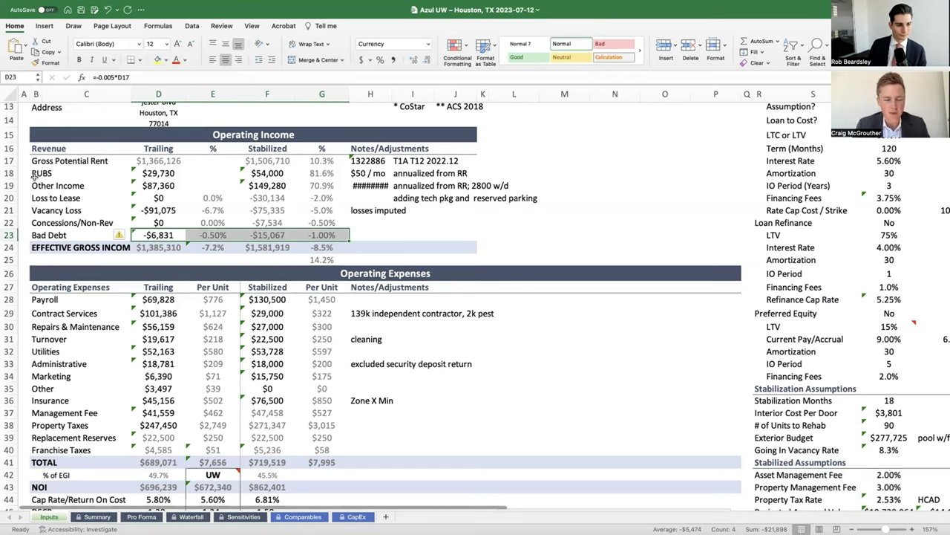
Highlight the RUBS row and the Other Income row in turn to review their trailing and stabilized amounts.
{"action": "left_click", "coordinate": [103, 178]}
{"action": "left_click_drag", "start_coordinate": [103, 178], "coordinate": [315, 173]}
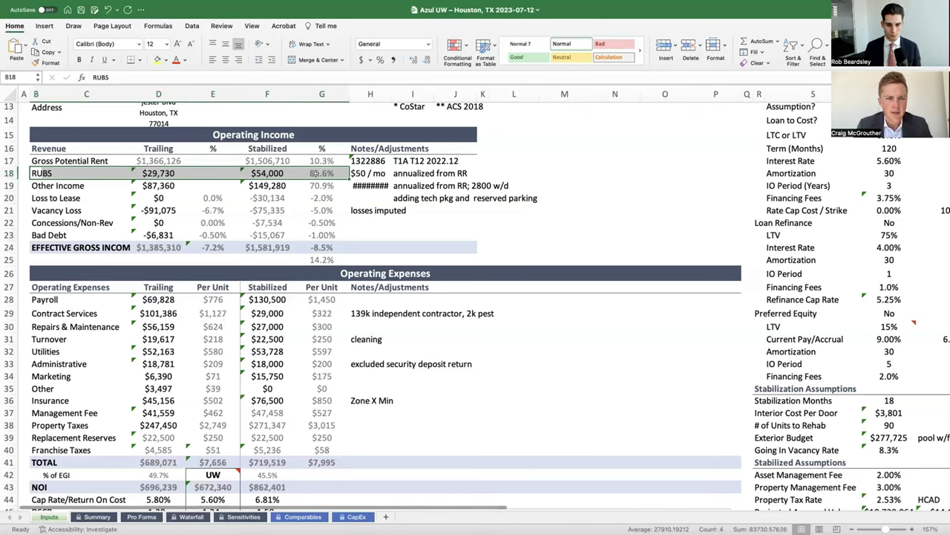
{"action": "key", "text": "Down"}
{"action": "key", "text": "shift+Right"}
{"action": "key", "text": "shift+Right"}
{"action": "key", "text": "shift+Right"}
{"action": "key", "text": "shift+Right"}
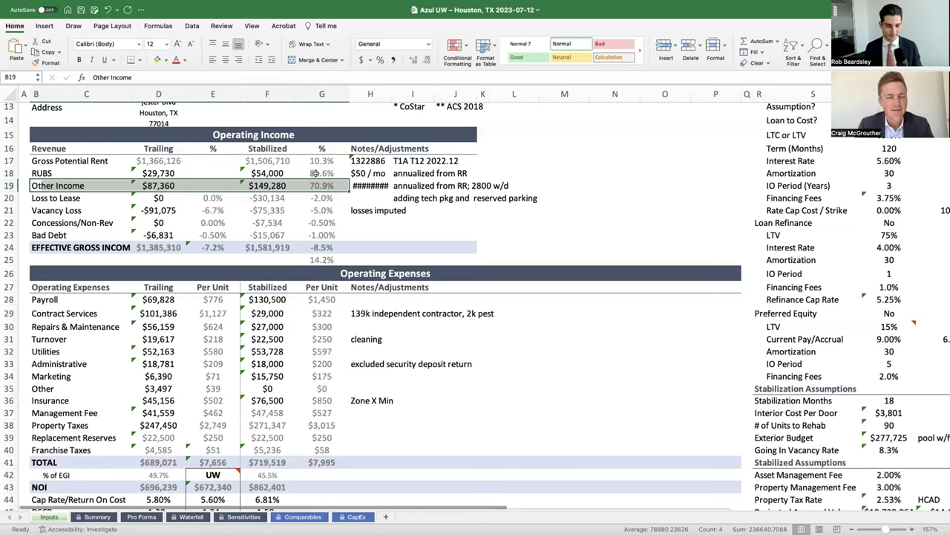
Review the Loss to Lease row, and inspect the trailing formulas for Loss to Lease and Gross Potential Rent.
{"action": "key", "text": "Down"}
{"action": "key", "text": "shift+Right"}
{"action": "key", "text": "shift+Right"}
{"action": "key", "text": "shift+Right"}
{"action": "key", "text": "shift+Right"}
{"action": "key", "text": "shift+Right"}
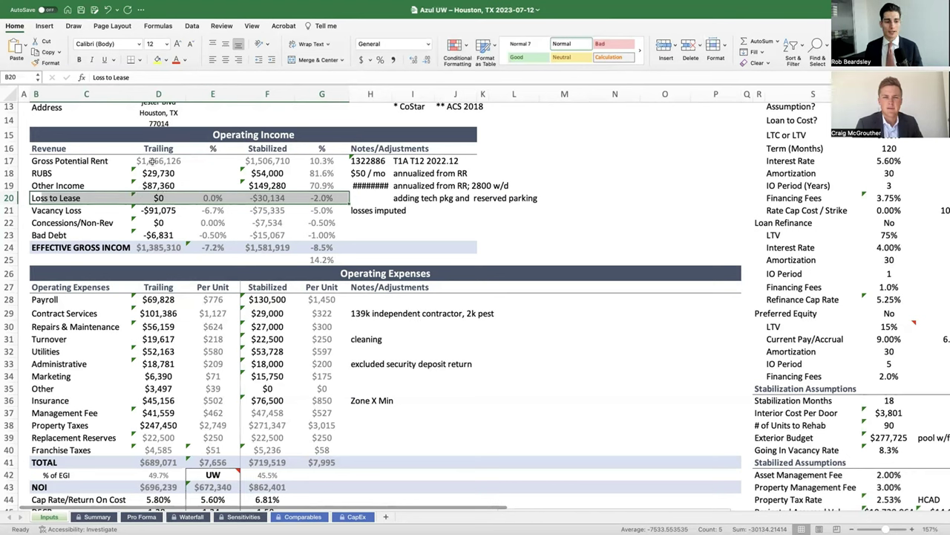
{"action": "left_click", "coordinate": [154, 196]}
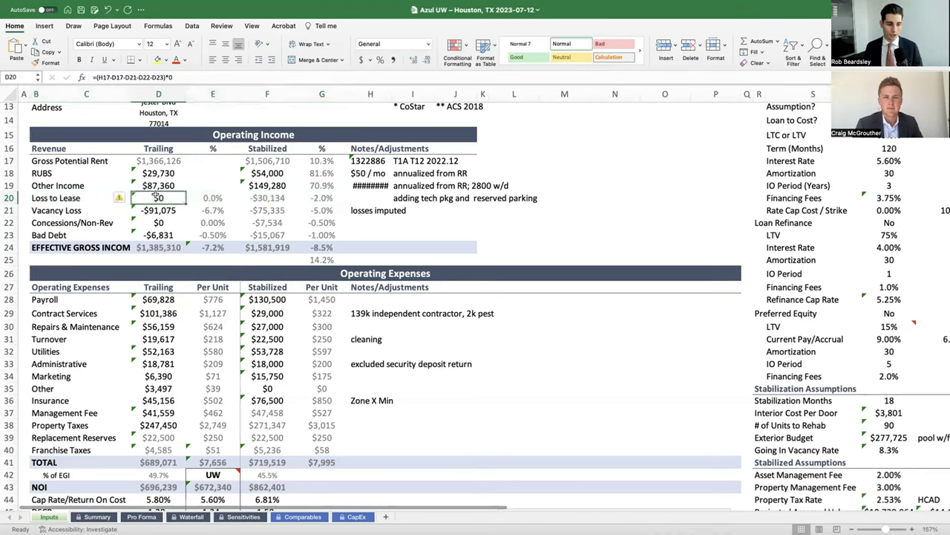
{"action": "left_click", "coordinate": [147, 162]}
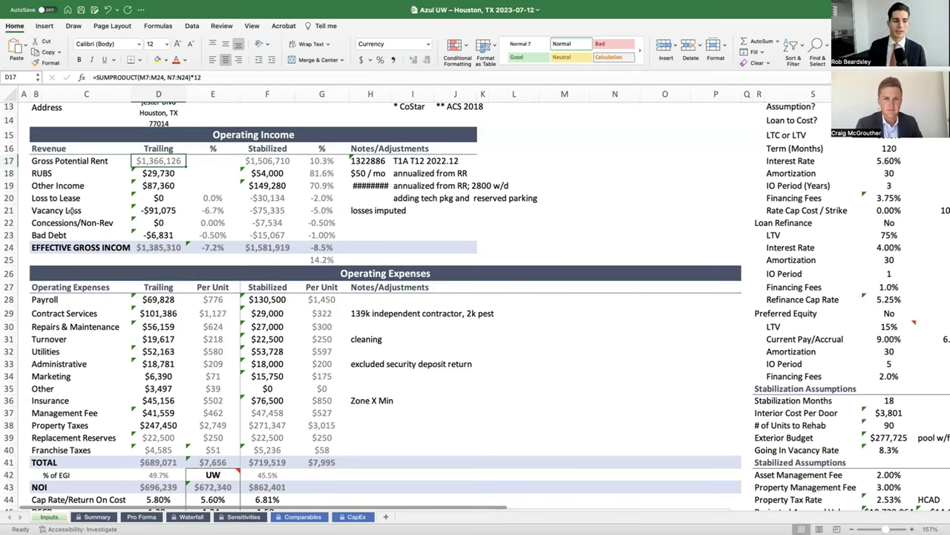
Compare the trailing Vacancy Loss figures with the stabilized ones and their note.
{"action": "left_click_drag", "start_coordinate": [50, 212], "coordinate": [206, 216]}
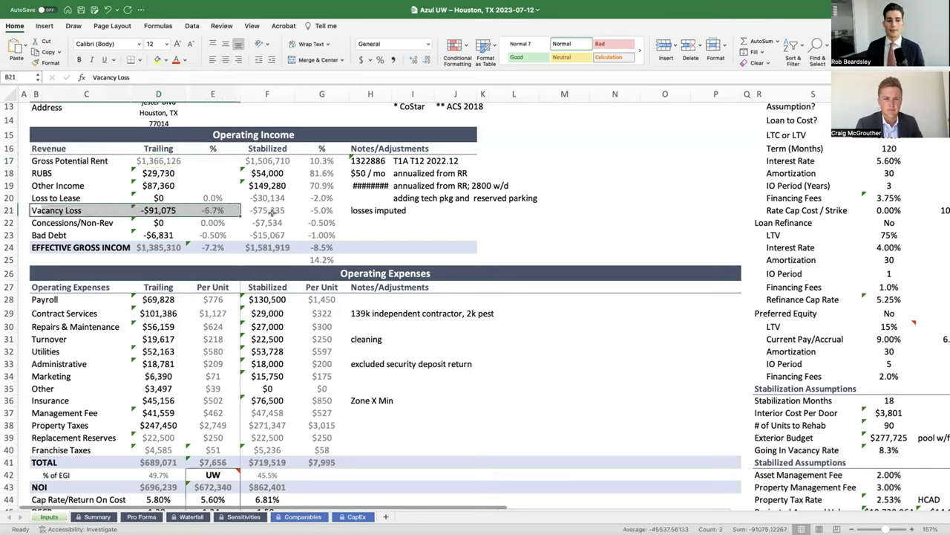
{"action": "left_click", "coordinate": [298, 210]}
{"action": "left_click_drag", "start_coordinate": [288, 211], "coordinate": [380, 210]}
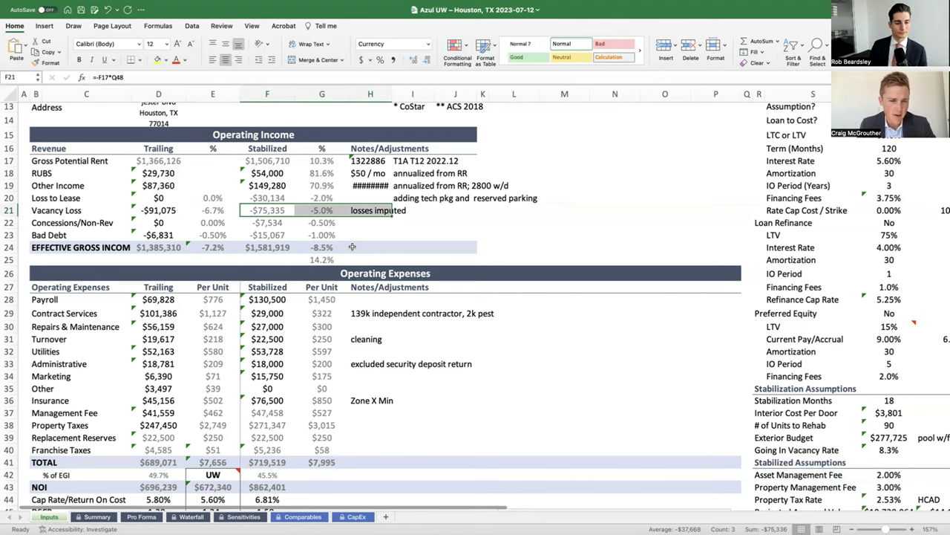
Highlight the Repairs & Maintenance, NOI and Insurance rows in turn to compare trailing and stabilized figures.
{"action": "scroll", "coordinate": [353, 247], "scroll_direction": "down", "scroll_amount": 5}
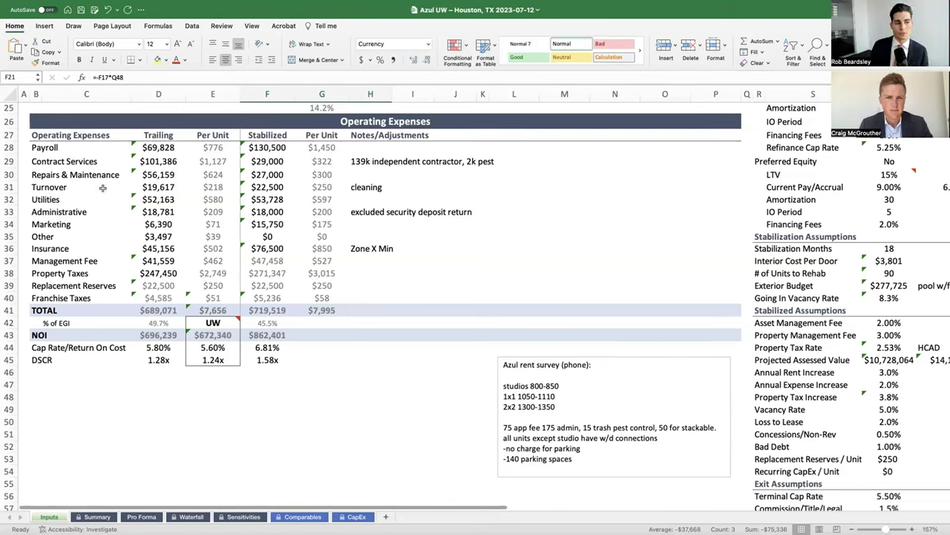
{"action": "left_click_drag", "start_coordinate": [36, 178], "coordinate": [319, 176]}
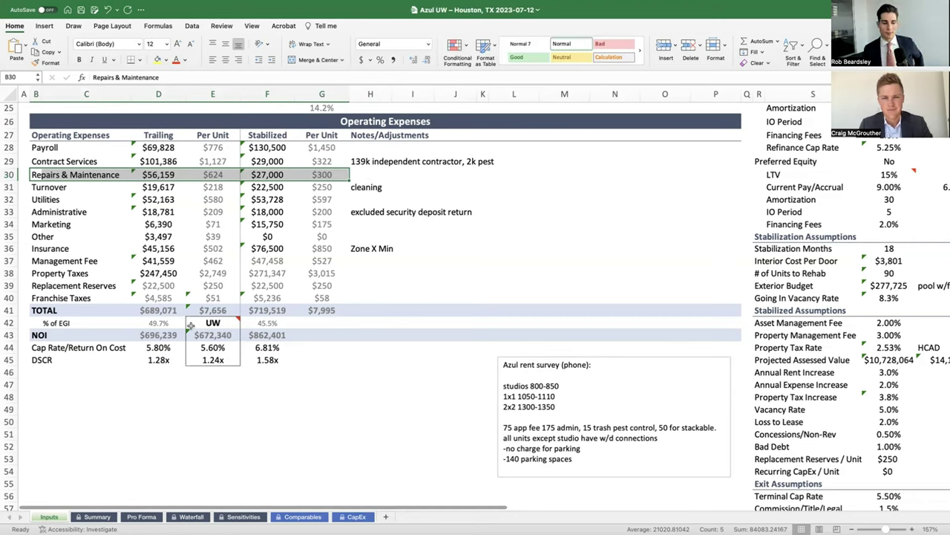
{"action": "left_click_drag", "start_coordinate": [39, 334], "coordinate": [296, 336]}
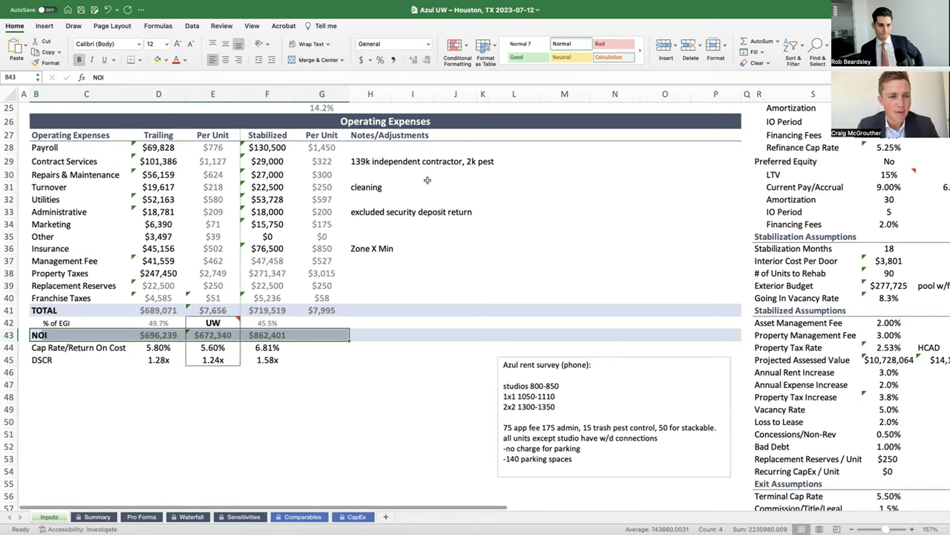
{"action": "left_click_drag", "start_coordinate": [34, 250], "coordinate": [333, 253]}
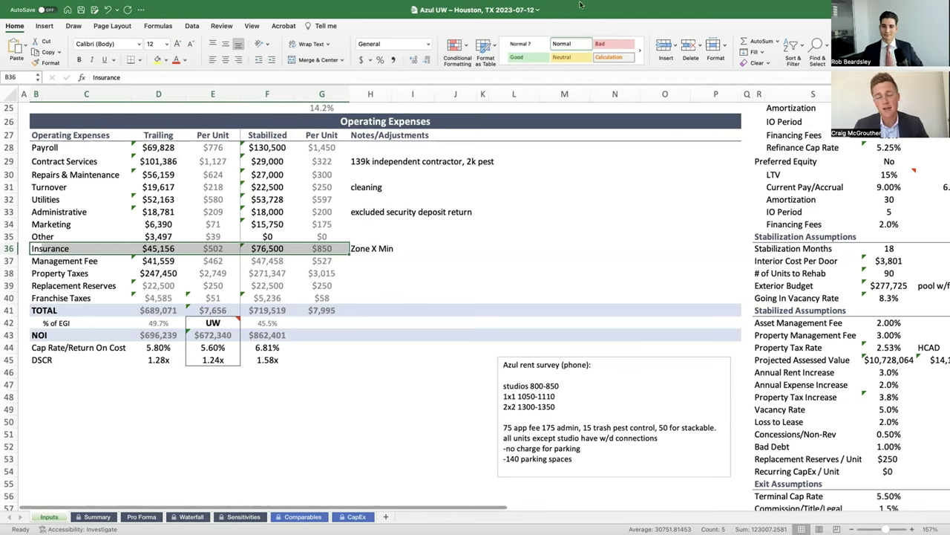
{"action": "mouse_move", "coordinate": [582, 3]}
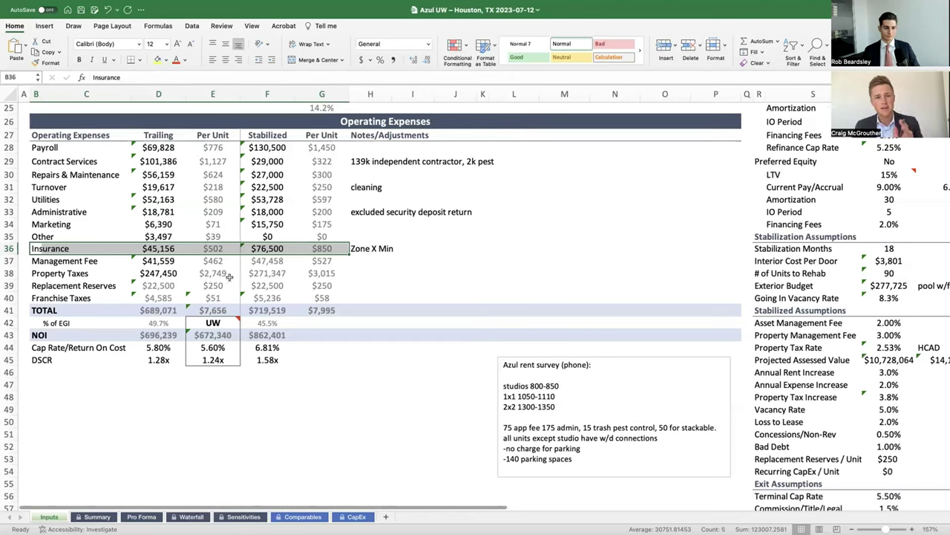
Inspect the multiplier in the stabilized Franchise Taxes formula, leaving the formula as it is.
{"action": "left_click", "coordinate": [266, 296]}
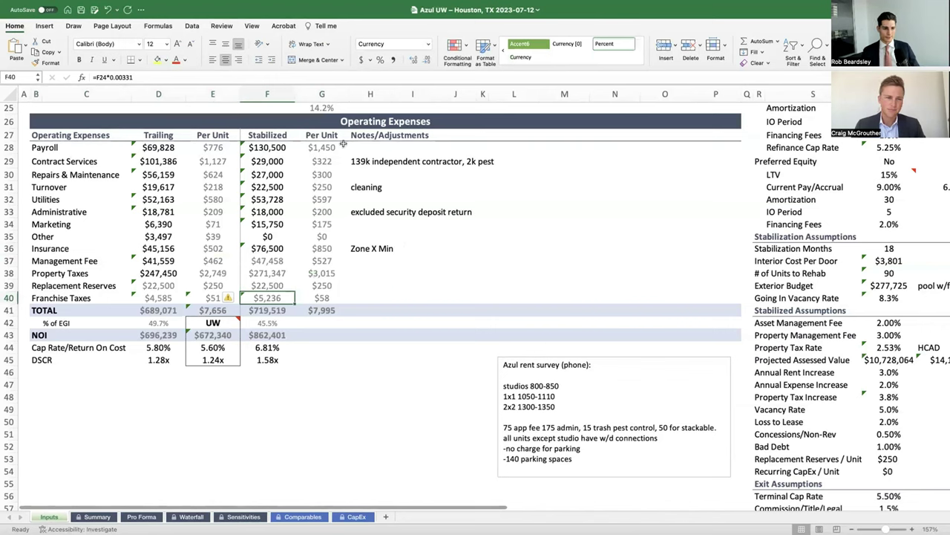
{"action": "left_click", "coordinate": [148, 78]}
{"action": "left_click_drag", "start_coordinate": [149, 78], "coordinate": [108, 77]}
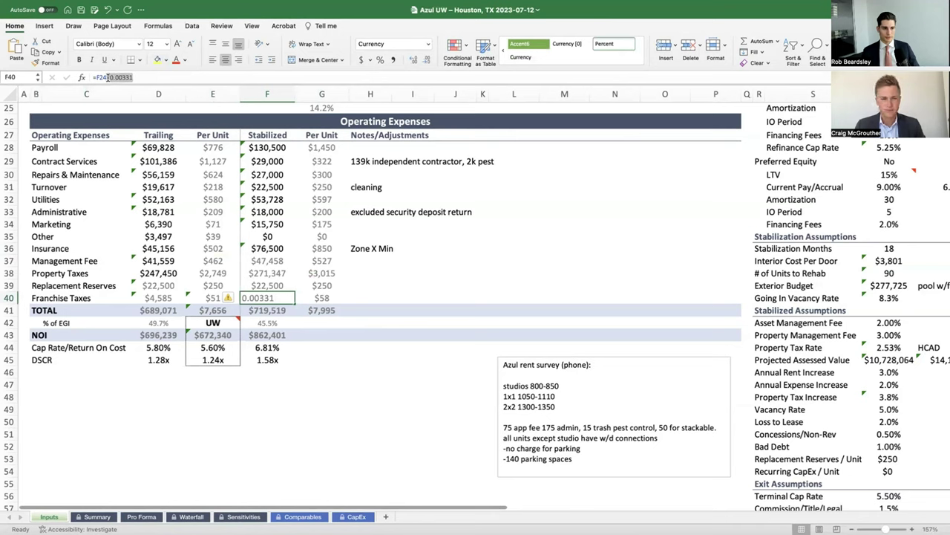
{"action": "left_click", "coordinate": [149, 77]}
{"action": "key", "text": "Return"}
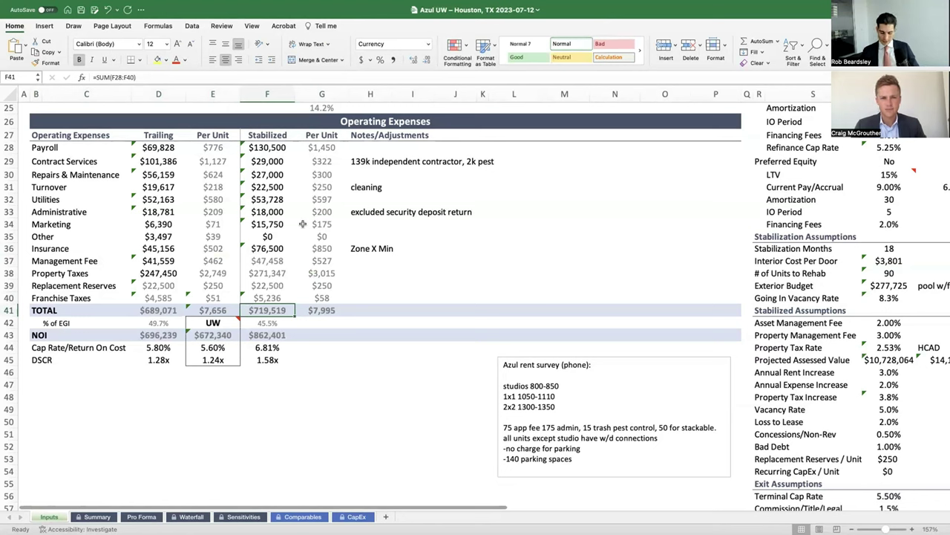
Highlight the Franchise Taxes row from its label to the stabilized per-unit figure.
{"action": "key", "text": "Up"}
{"action": "key", "text": "Left"}
{"action": "key", "text": "Left"}
{"action": "key", "text": "Left"}
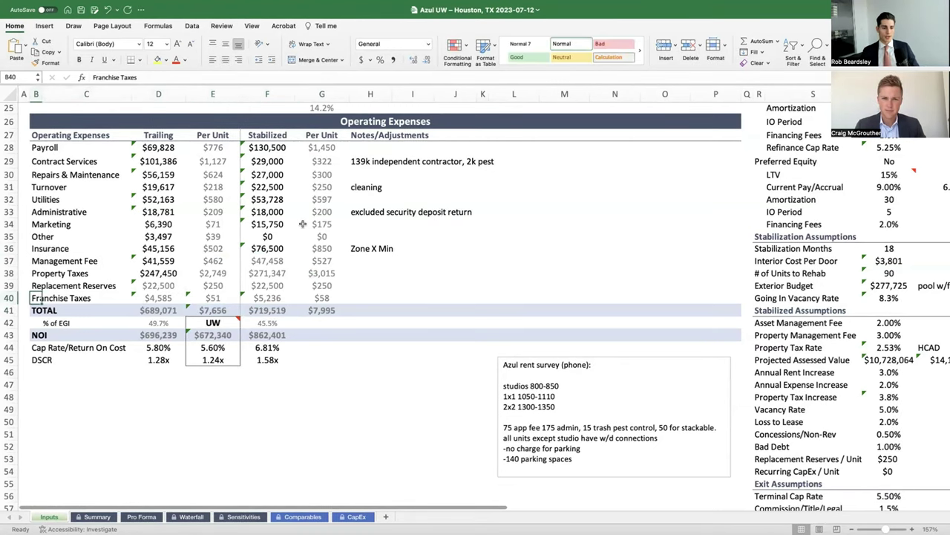
{"action": "key", "text": "shift+Right"}
{"action": "key", "text": "shift+Right"}
{"action": "key", "text": "shift+Right"}
{"action": "key", "text": "shift+Right"}
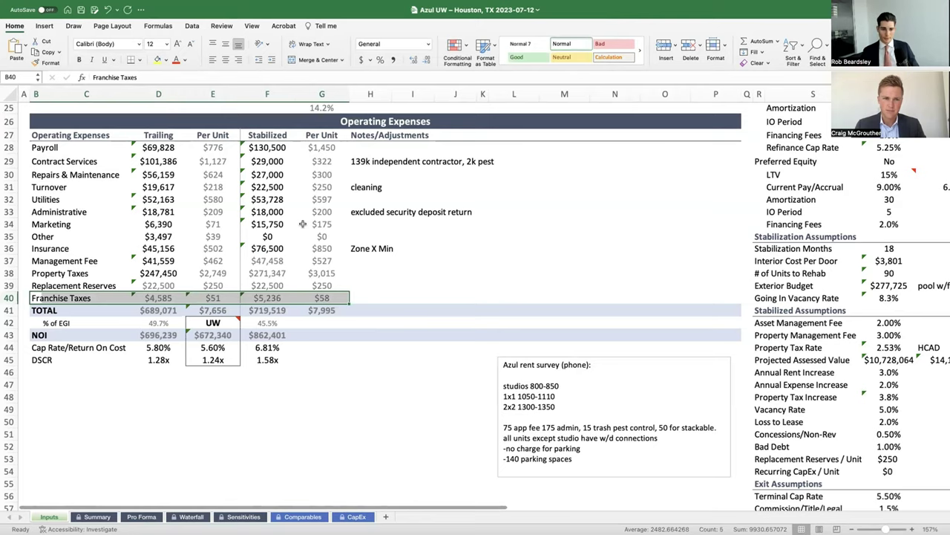
Check the stabilized Effective Gross Income cell against the stabilized Franchise Taxes formula that references it.
{"action": "scroll", "coordinate": [302, 224], "scroll_direction": "up", "scroll_amount": 2}
{"action": "left_click", "coordinate": [270, 144]}
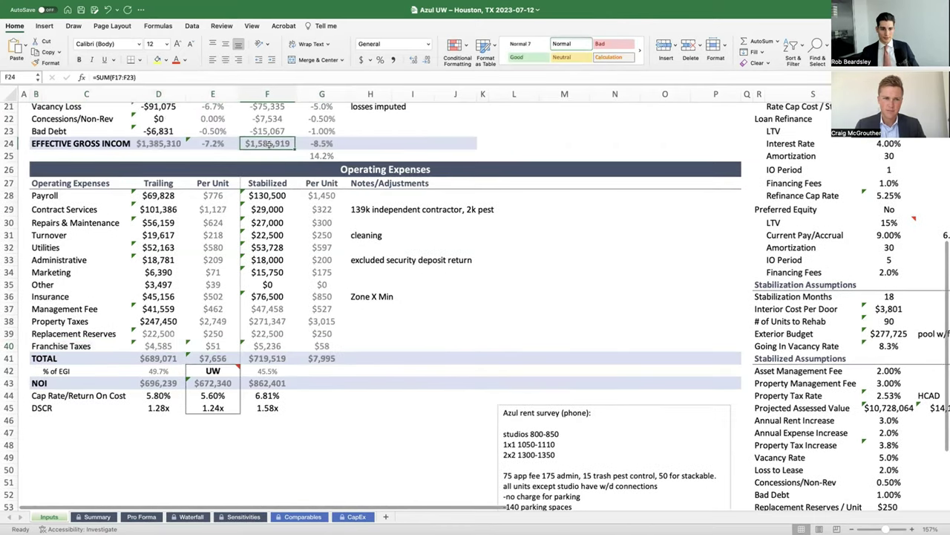
{"action": "left_click", "coordinate": [272, 346]}
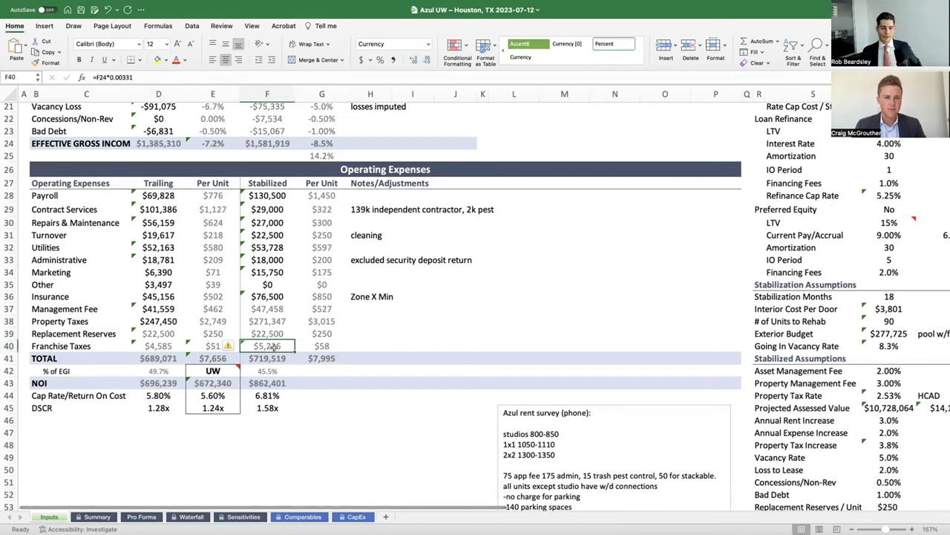
{"action": "left_click", "coordinate": [376, 337]}
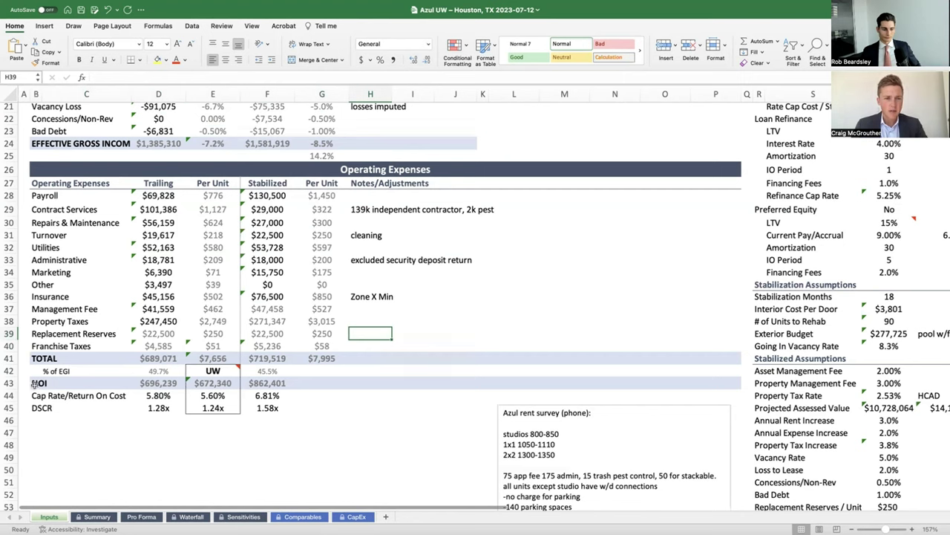
Review the NOI, cap rate and DSCR block, tracing trailing NOI and cap rate back to gross income and total expenses.
{"action": "left_click_drag", "start_coordinate": [33, 383], "coordinate": [271, 408]}
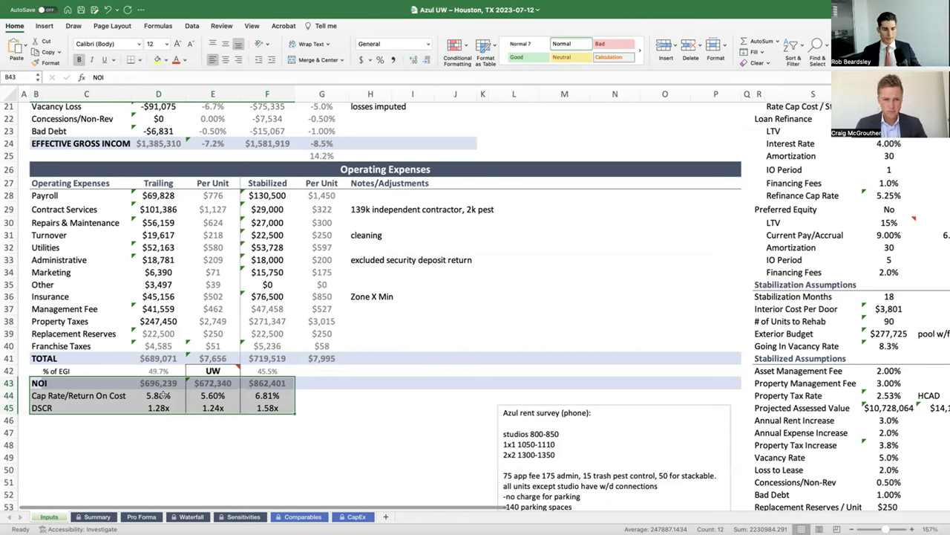
{"action": "left_click", "coordinate": [164, 141]}
{"action": "left_click", "coordinate": [154, 359]}
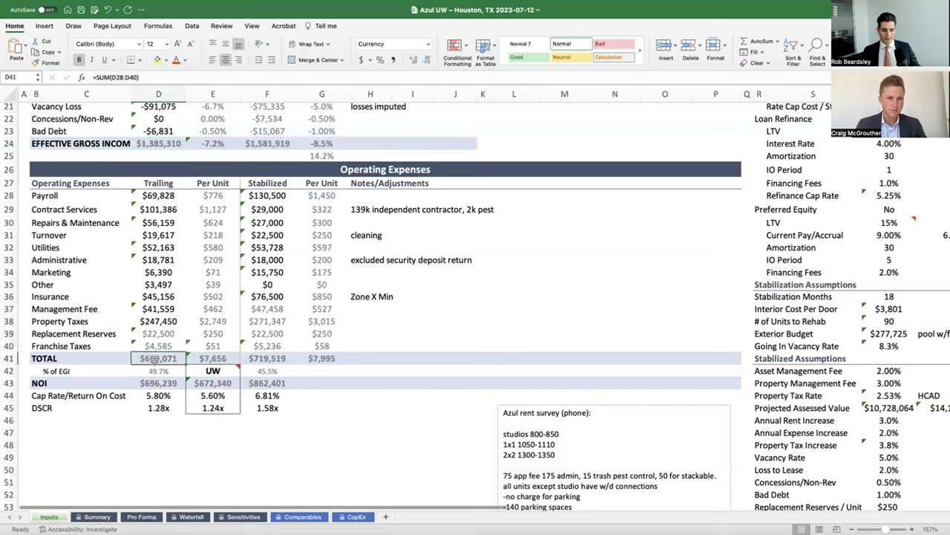
{"action": "left_click", "coordinate": [157, 387]}
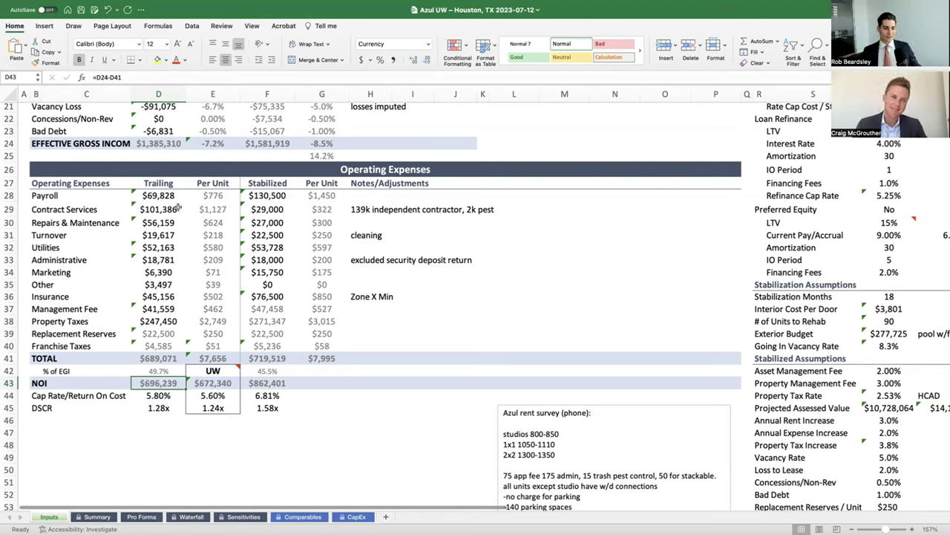
{"action": "left_click", "coordinate": [160, 398]}
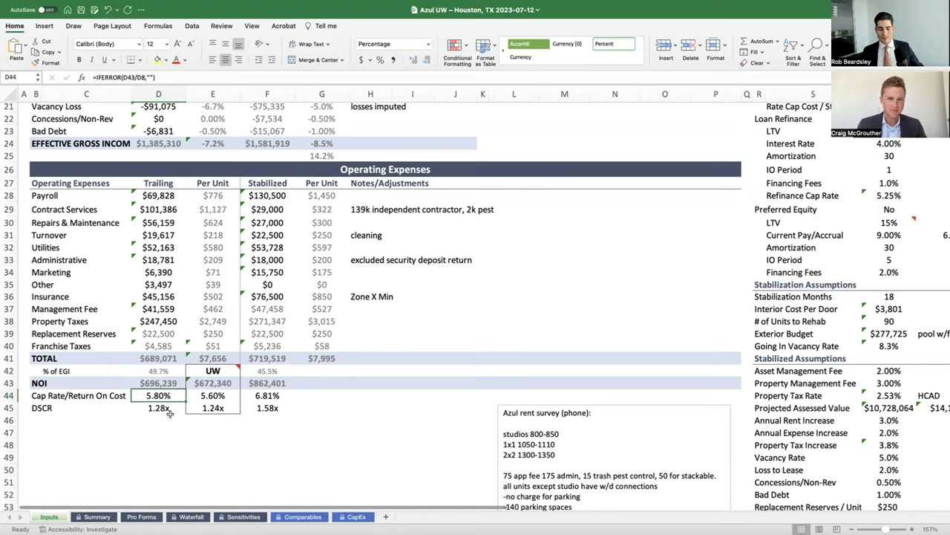
Check the trailing Payroll and Property Taxes entries against the UW cap rate formula that draws on them.
{"action": "left_click", "coordinate": [157, 194]}
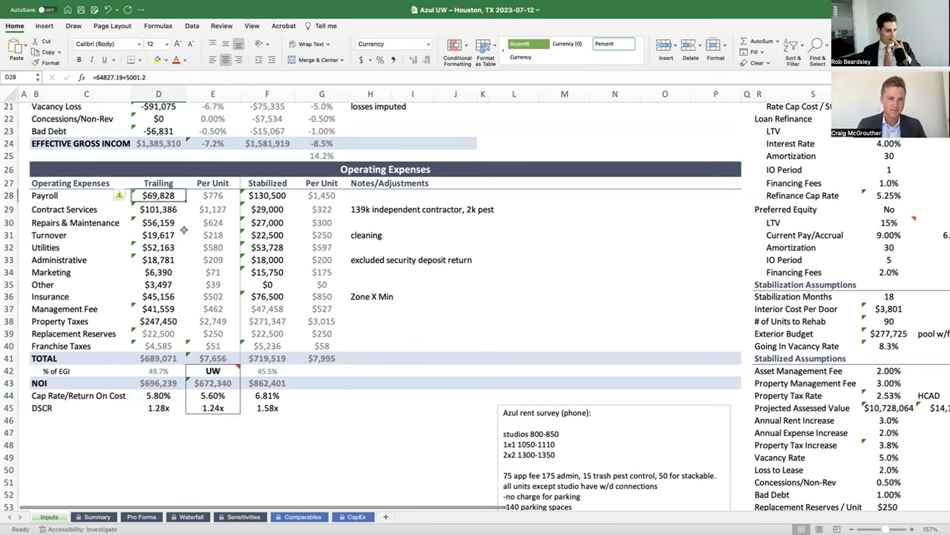
{"action": "left_click", "coordinate": [158, 320]}
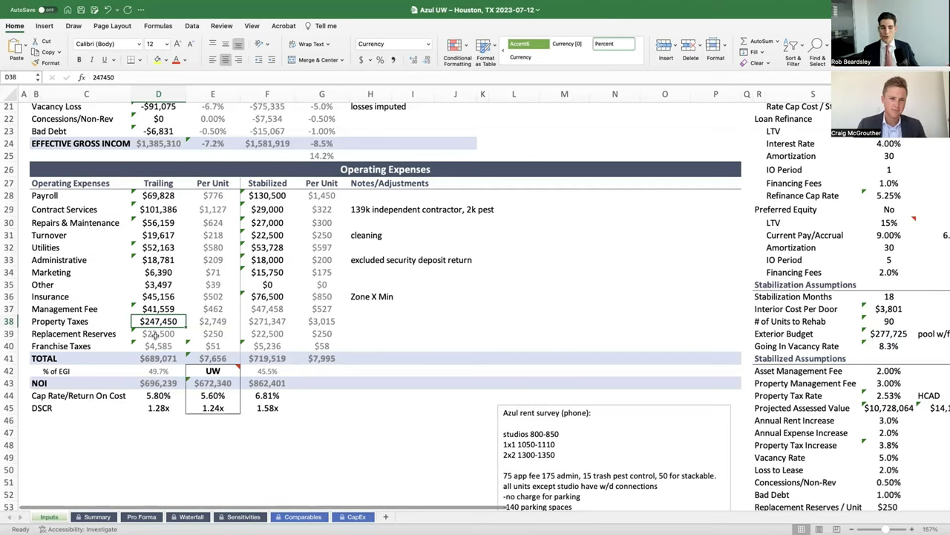
{"action": "left_click", "coordinate": [212, 395]}
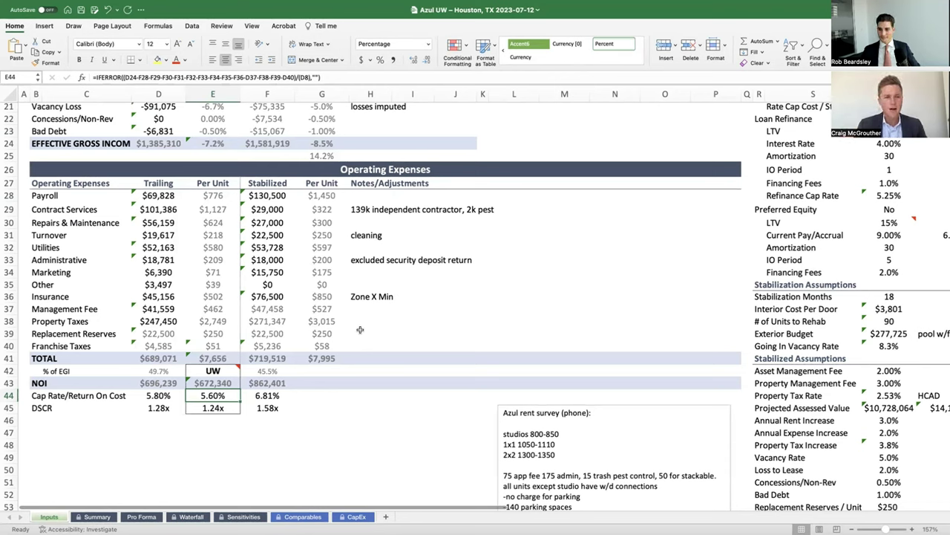
Compare the DSCR row across the trailing, UW and stabilized columns, inspecting the UW and stabilized formulas.
{"action": "left_click", "coordinate": [316, 403]}
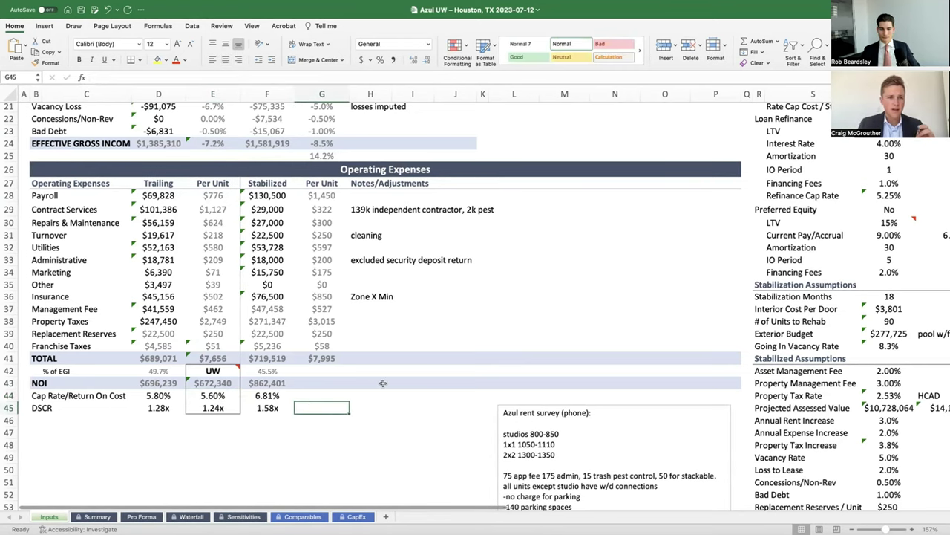
{"action": "scroll", "coordinate": [384, 382], "scroll_direction": "down", "scroll_amount": 7}
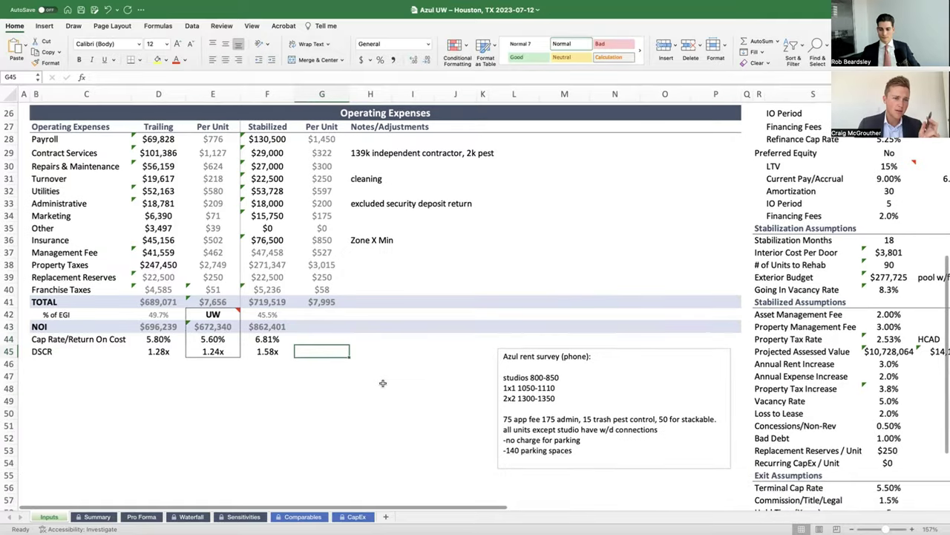
{"action": "scroll", "coordinate": [383, 382], "scroll_direction": "down", "scroll_amount": 2}
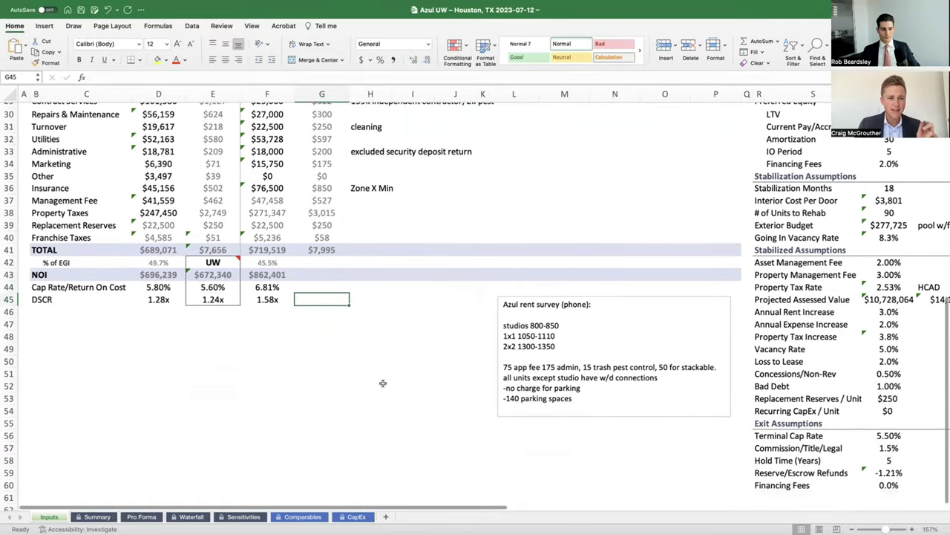
{"action": "left_click", "coordinate": [263, 298]}
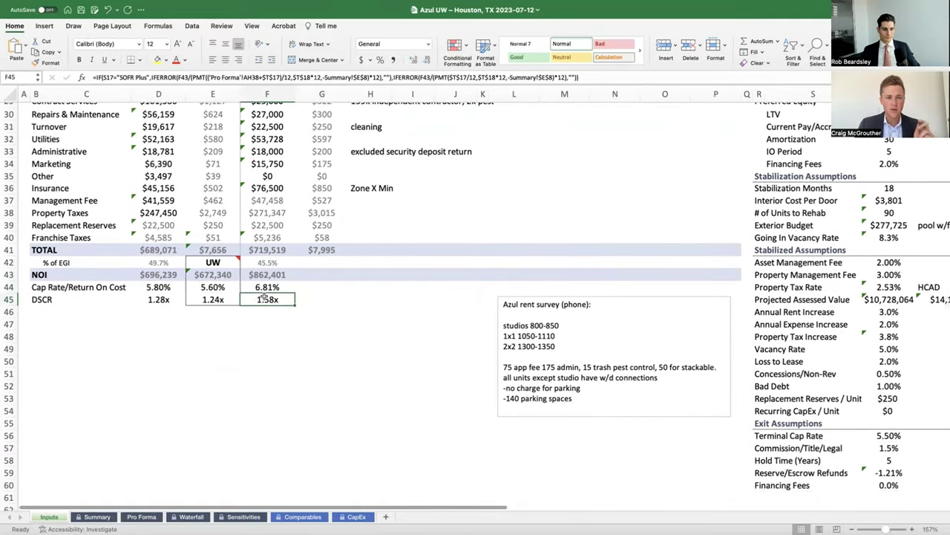
{"action": "scroll", "coordinate": [255, 319], "scroll_direction": "up", "scroll_amount": 6}
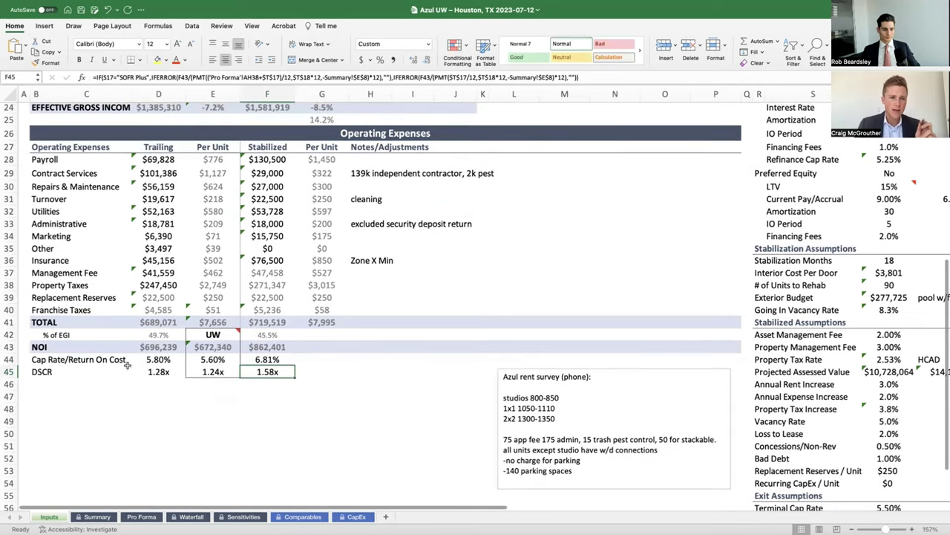
{"action": "left_click_drag", "start_coordinate": [37, 365], "coordinate": [276, 372]}
{"action": "left_click", "coordinate": [219, 370]}
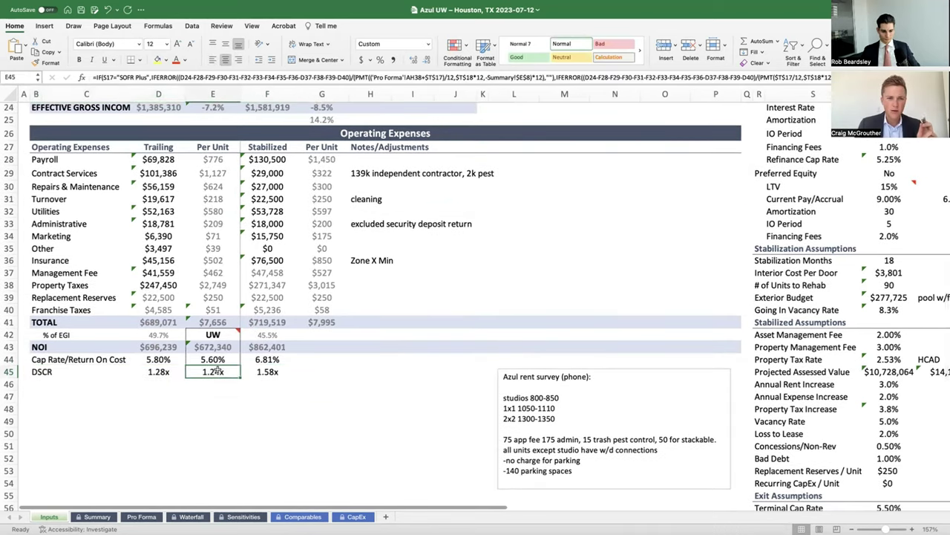
{"action": "left_click", "coordinate": [278, 372]}
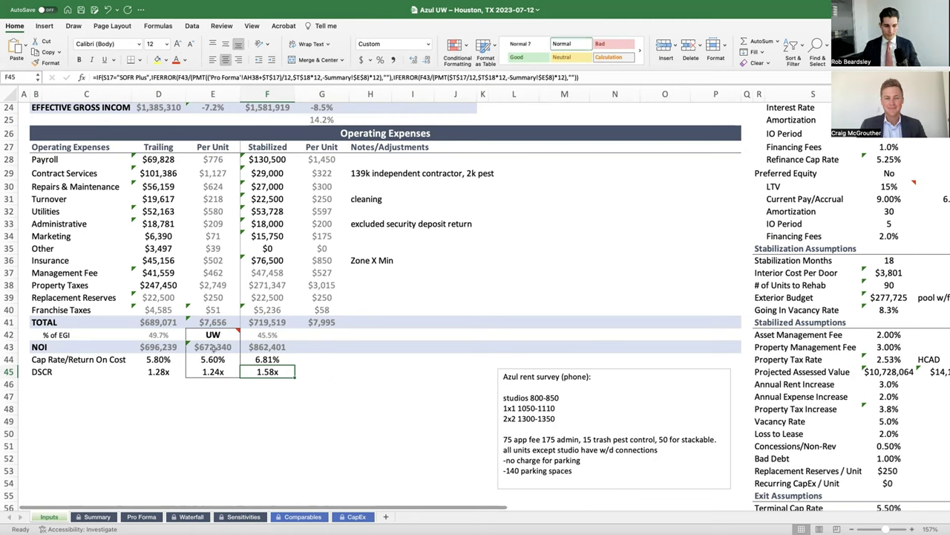
Inspect the UW NOI formula against the income and expense rows, and check the UW DSCR formula.
{"action": "left_click", "coordinate": [244, 348]}
{"action": "left_click", "coordinate": [230, 347]}
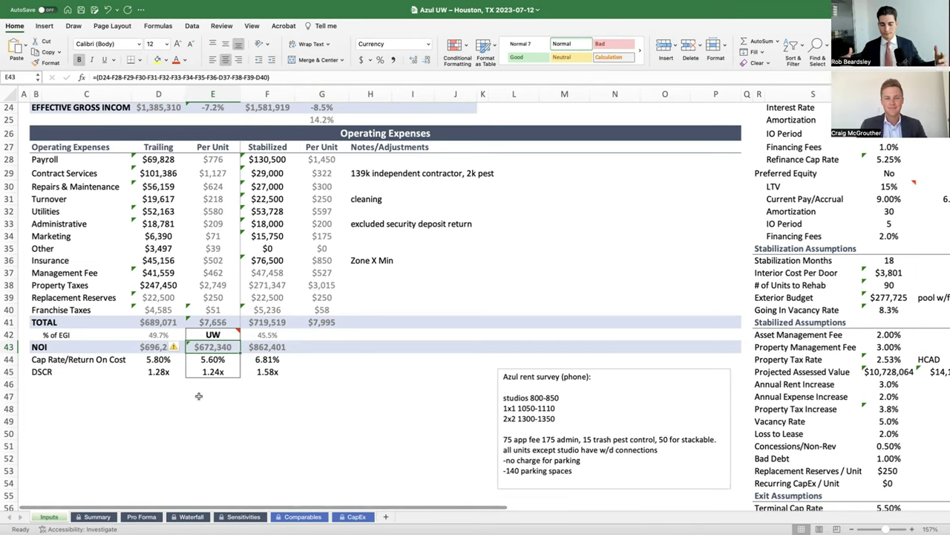
{"action": "scroll", "coordinate": [198, 396], "scroll_direction": "up", "scroll_amount": 3}
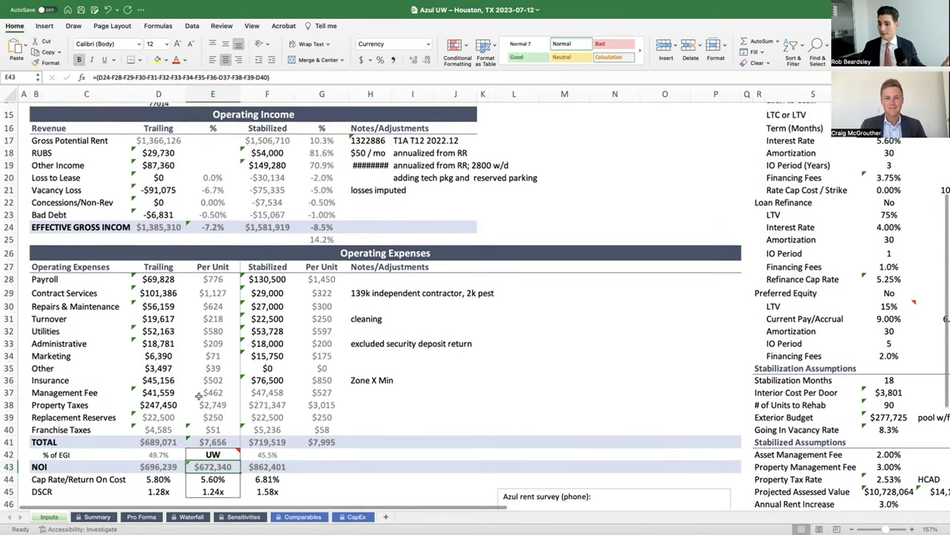
{"action": "scroll", "coordinate": [198, 396], "scroll_direction": "down", "scroll_amount": 2}
{"action": "scroll", "coordinate": [198, 396], "scroll_direction": "down", "scroll_amount": 2}
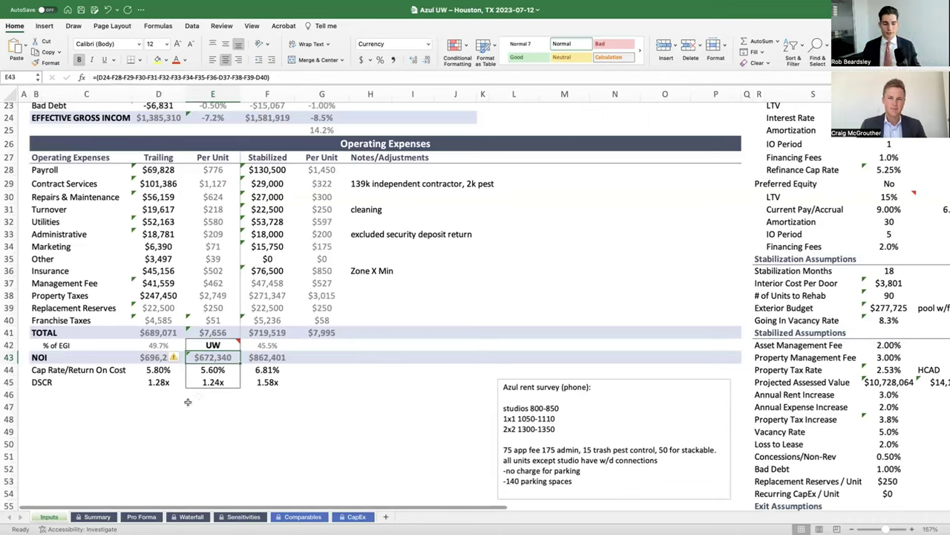
{"action": "left_click", "coordinate": [221, 383]}
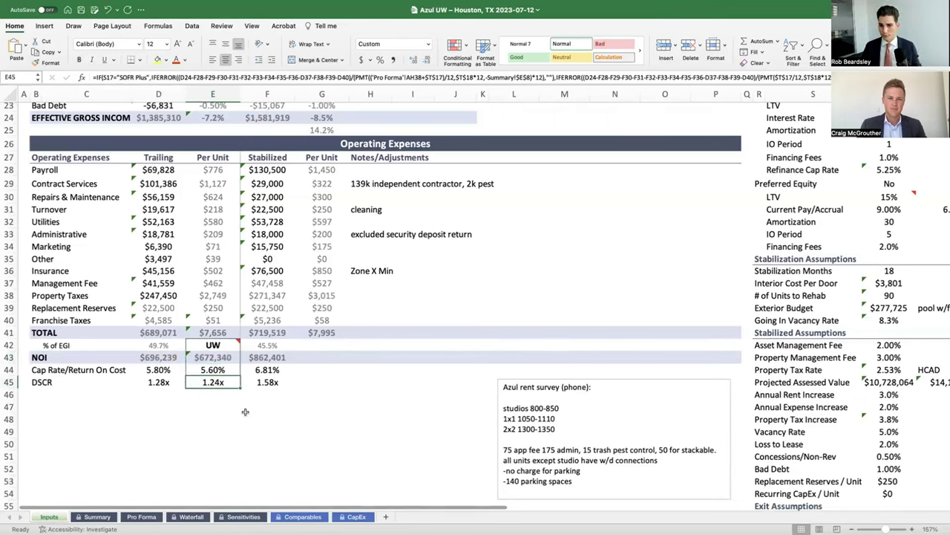
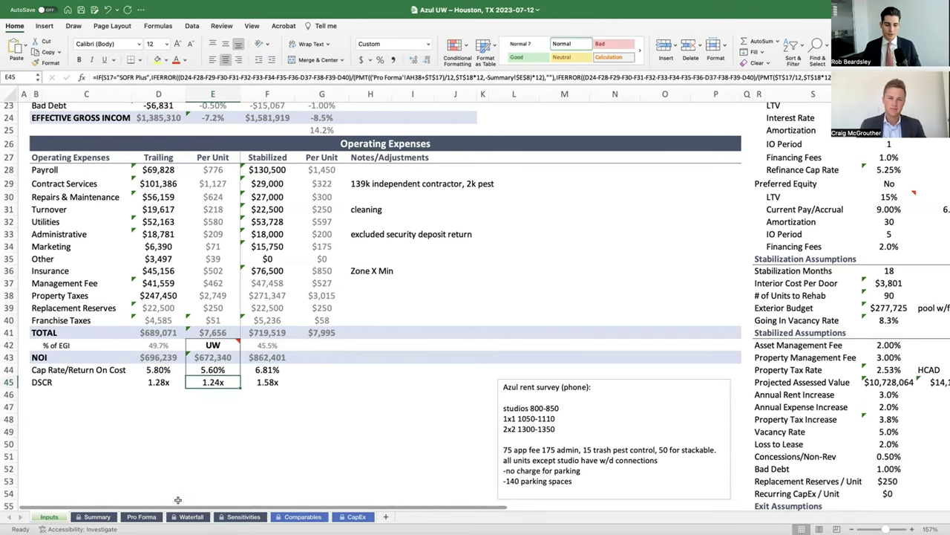
Open the Pro Forma sheet and examine the yearly operating expenses, NOI, loan and free cash flow rows.
{"action": "left_click", "coordinate": [141, 516]}
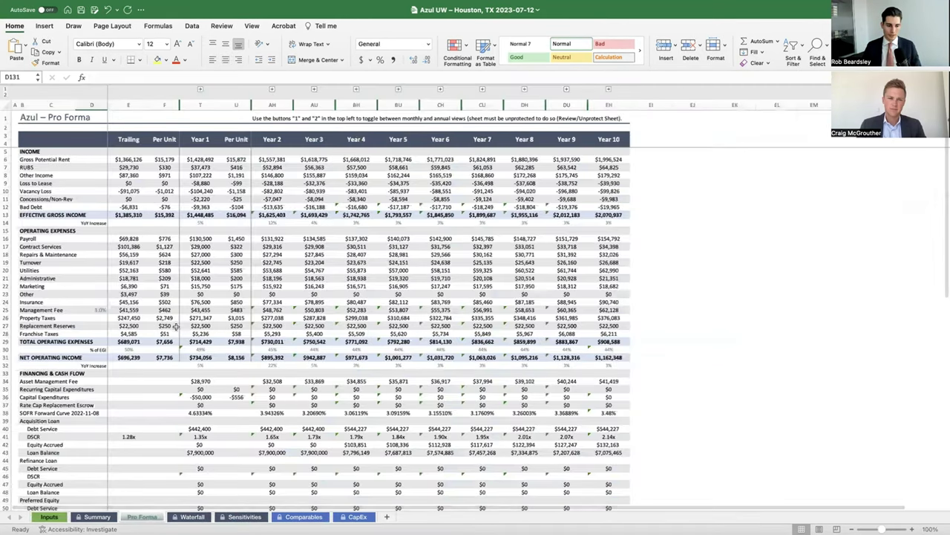
{"action": "scroll", "coordinate": [176, 326], "scroll_direction": "up", "scroll_amount": 2, "text": "ctrl"}
{"action": "scroll", "coordinate": [182, 318], "scroll_direction": "down", "scroll_amount": 3}
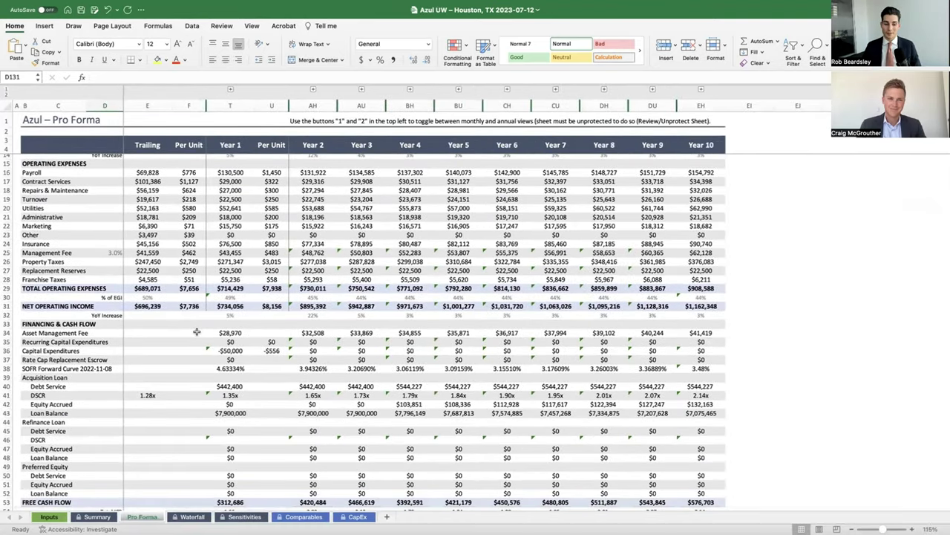
{"action": "scroll", "coordinate": [196, 331], "scroll_direction": "up", "scroll_amount": 1, "text": "ctrl"}
{"action": "scroll", "coordinate": [198, 332], "scroll_direction": "up", "scroll_amount": 5, "text": "ctrl"}
{"action": "scroll", "coordinate": [587, 293], "scroll_direction": "down", "scroll_amount": 1}
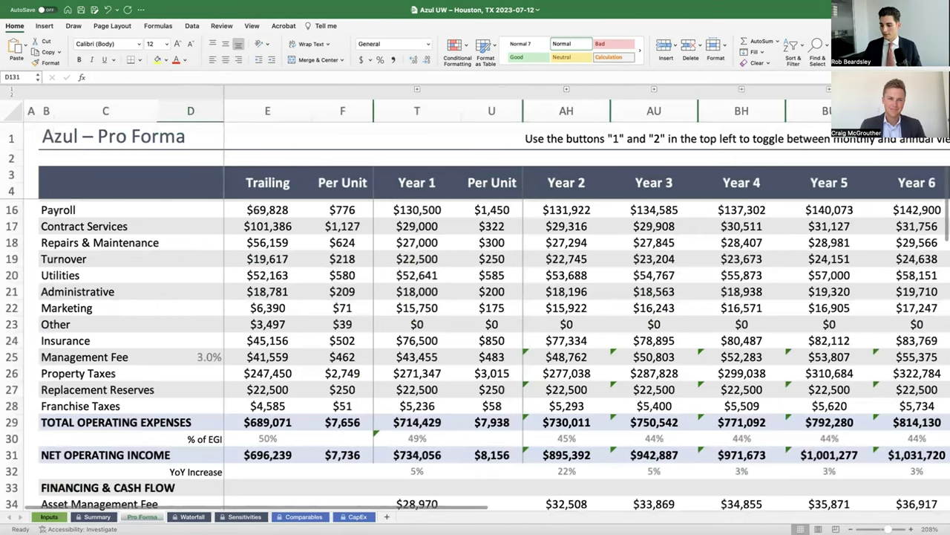
{"action": "scroll", "coordinate": [618, 305], "scroll_direction": "down", "scroll_amount": 1, "text": "ctrl"}
{"action": "scroll", "coordinate": [514, 278], "scroll_direction": "down", "scroll_amount": 3, "text": "ctrl"}
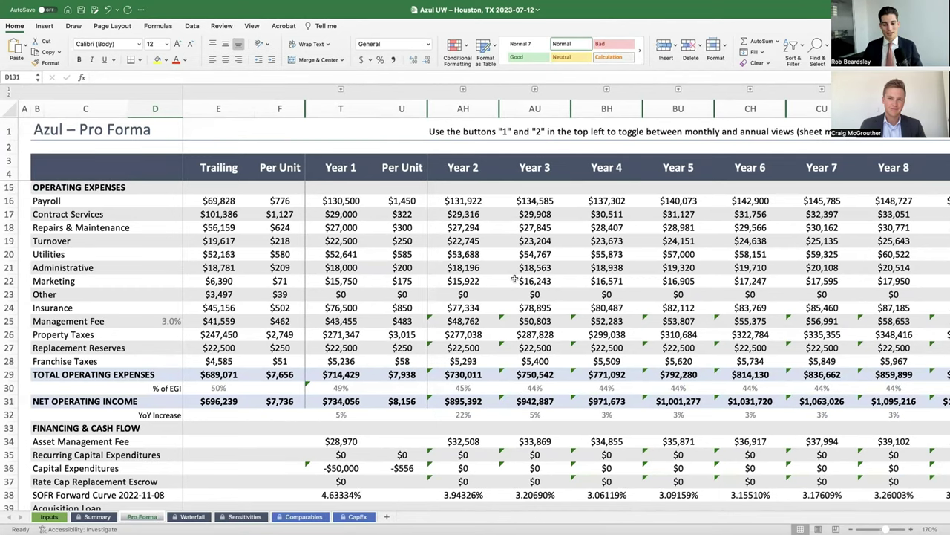
{"action": "scroll", "coordinate": [514, 278], "scroll_direction": "down", "scroll_amount": 6}
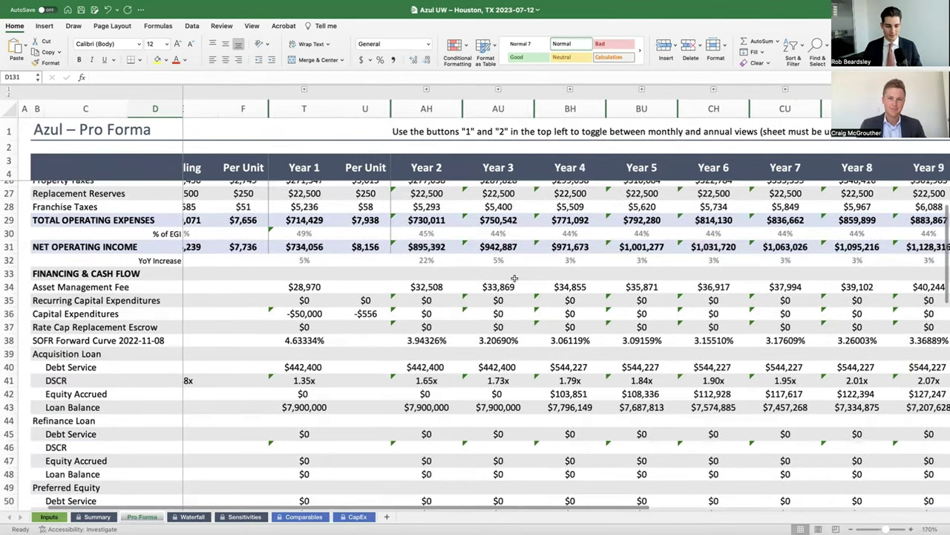
{"action": "scroll", "coordinate": [513, 279], "scroll_direction": "down", "scroll_amount": 5}
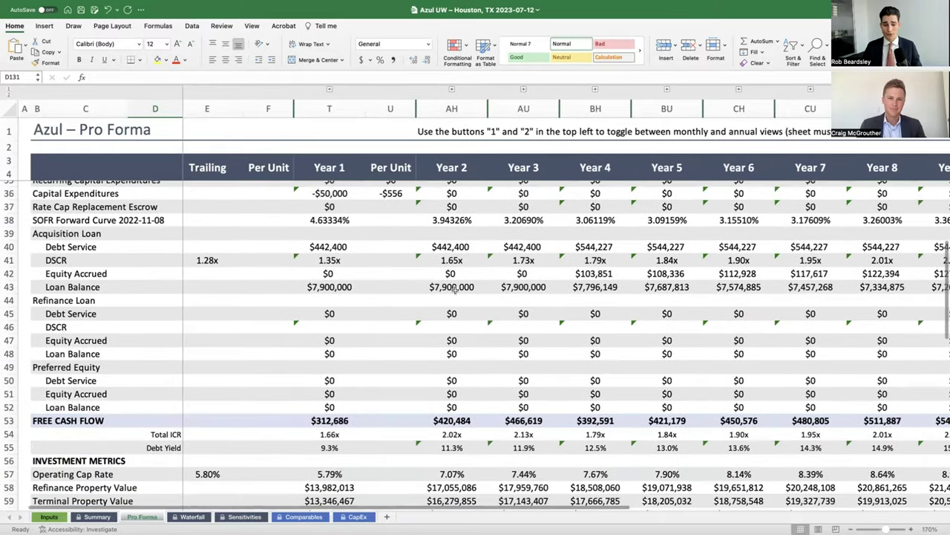
Inspect the Year 1 Total ICR formula beneath Free Cash Flow.
{"action": "left_click", "coordinate": [326, 435]}
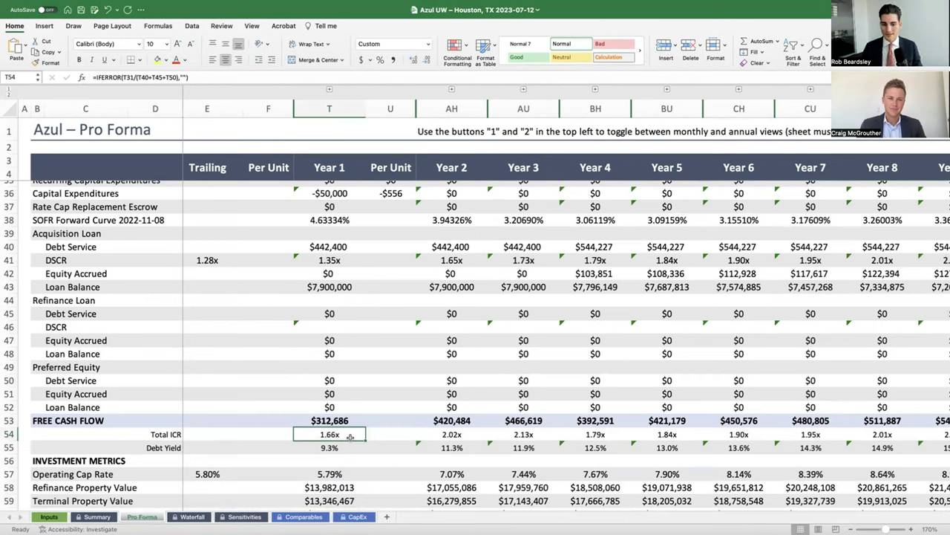
{"action": "left_click", "coordinate": [364, 396]}
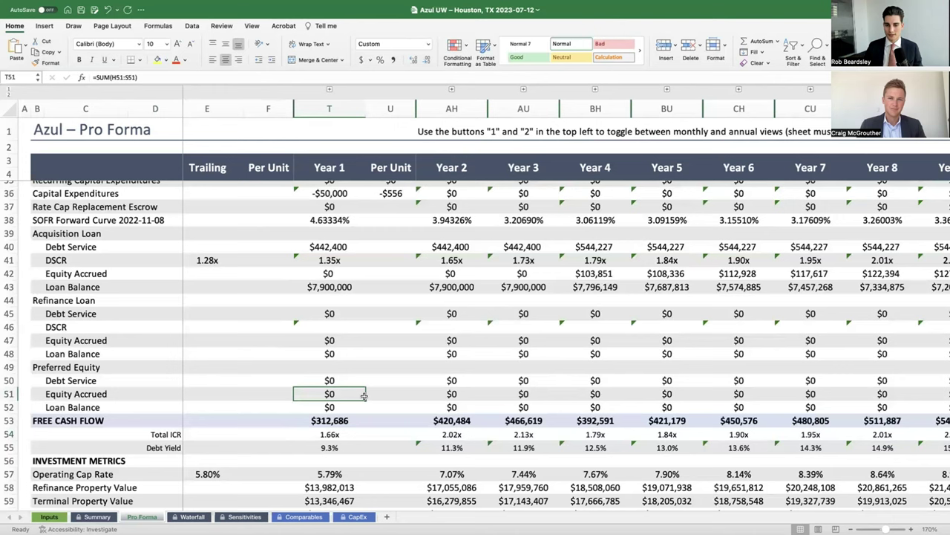
{"action": "left_click", "coordinate": [343, 429]}
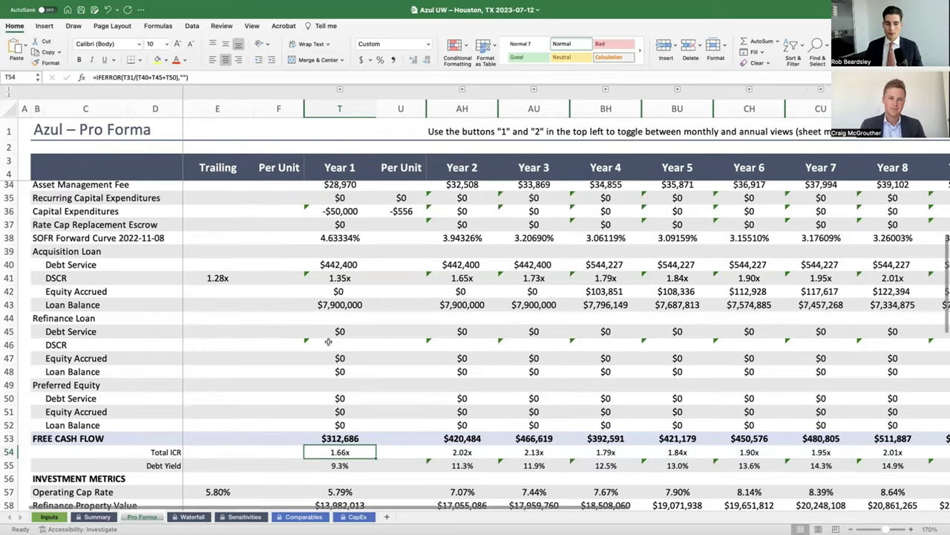
Compare the Year 1 acquisition loan Debt Service and DSCR formulas with the Year 1 Total ICR.
{"action": "scroll", "coordinate": [328, 341], "scroll_direction": "up", "scroll_amount": 1}
{"action": "left_click", "coordinate": [338, 263]}
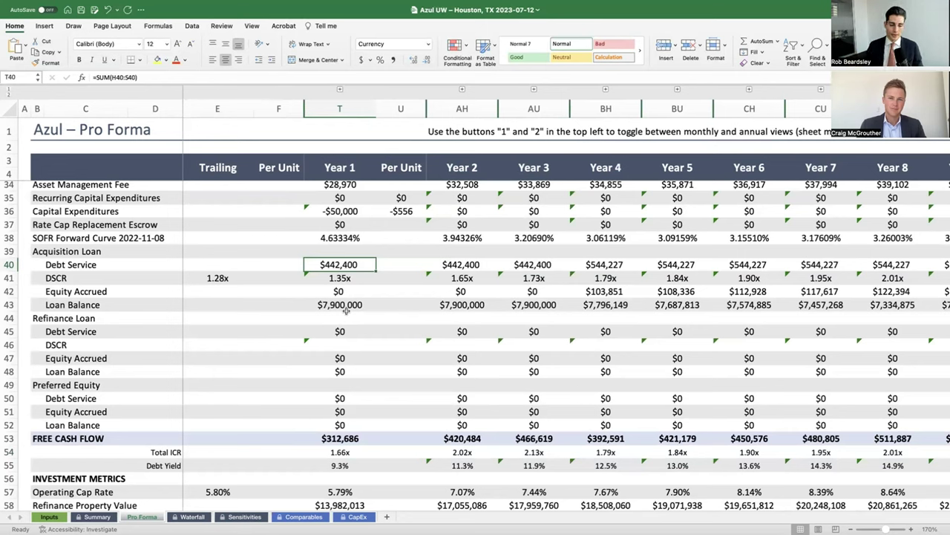
{"action": "left_click", "coordinate": [345, 453]}
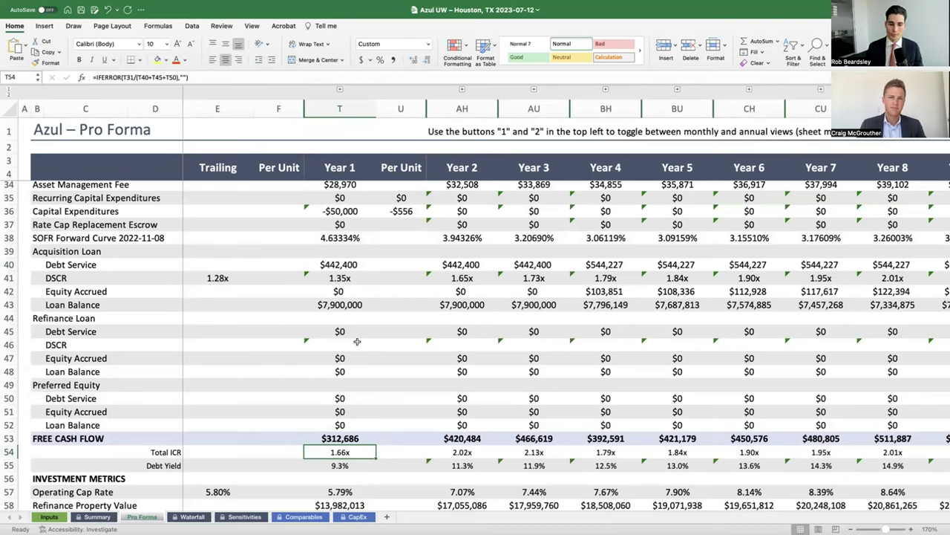
{"action": "left_click", "coordinate": [340, 265]}
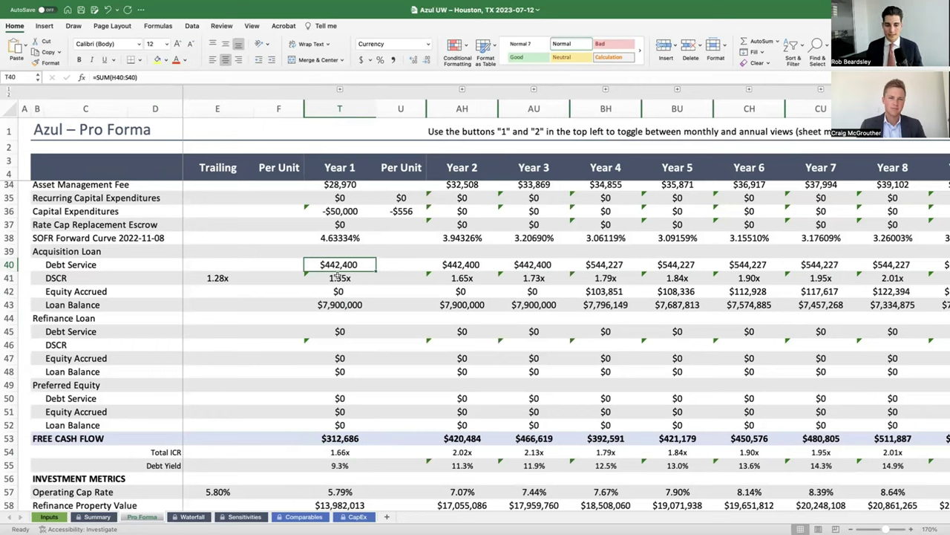
{"action": "left_click", "coordinate": [363, 279]}
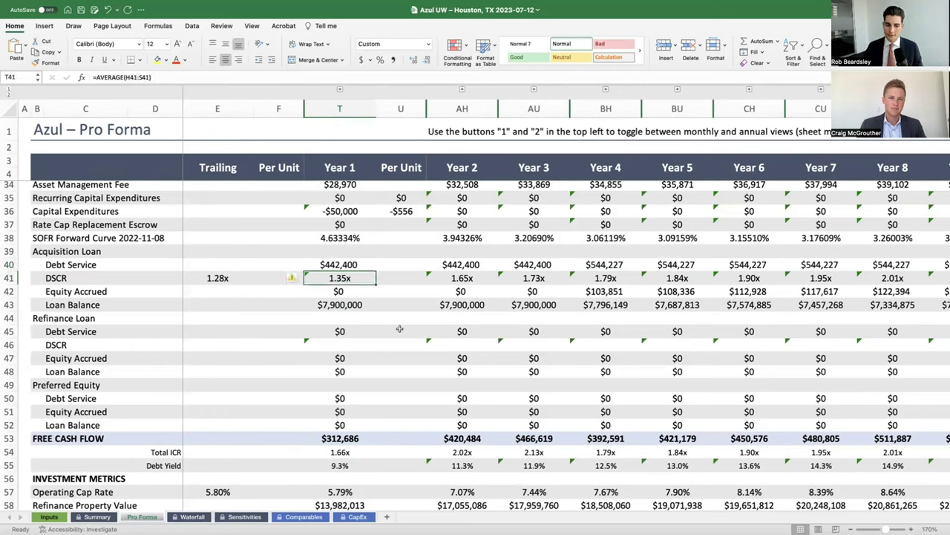
{"action": "left_click", "coordinate": [344, 452]}
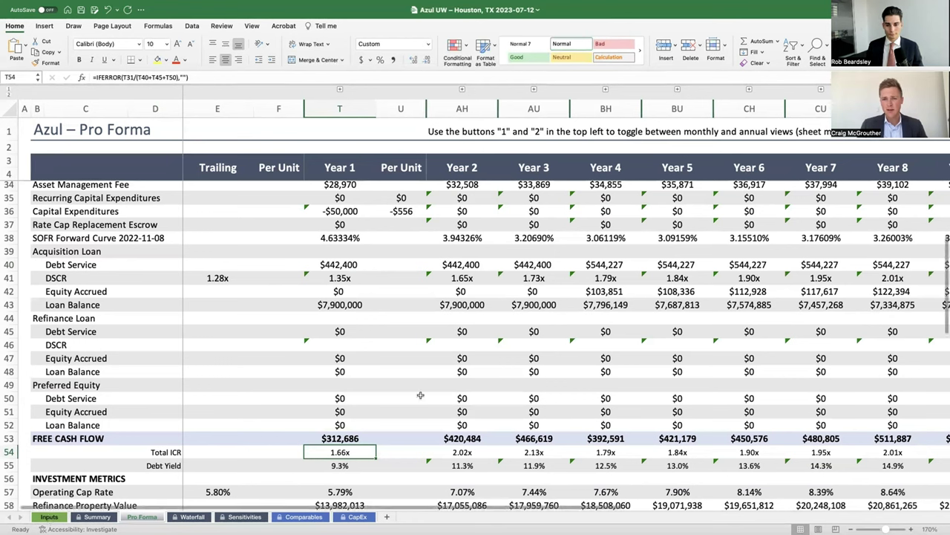
Trace the acquisition loan Debt Service from Year 1 through Year 4 and check the Year 4 DSCR.
{"action": "left_click", "coordinate": [607, 278]}
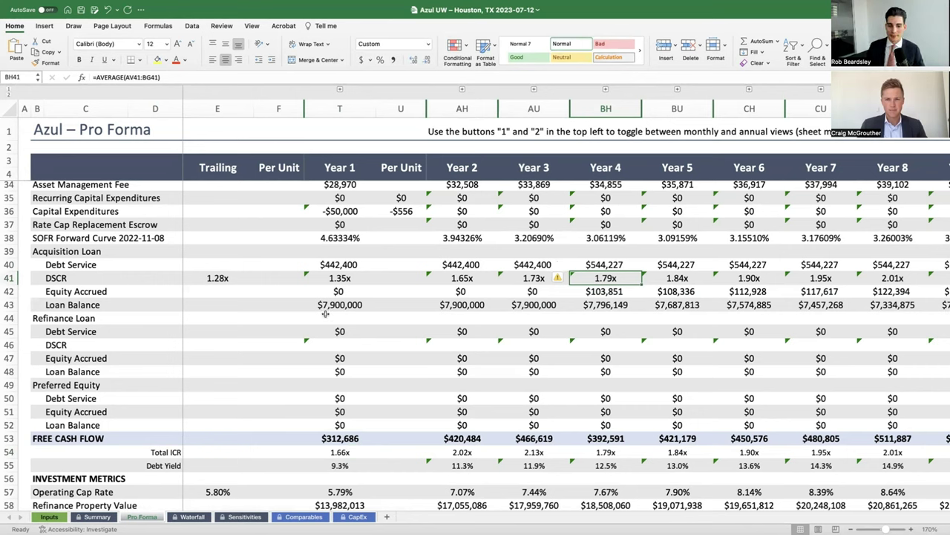
{"action": "left_click", "coordinate": [334, 263]}
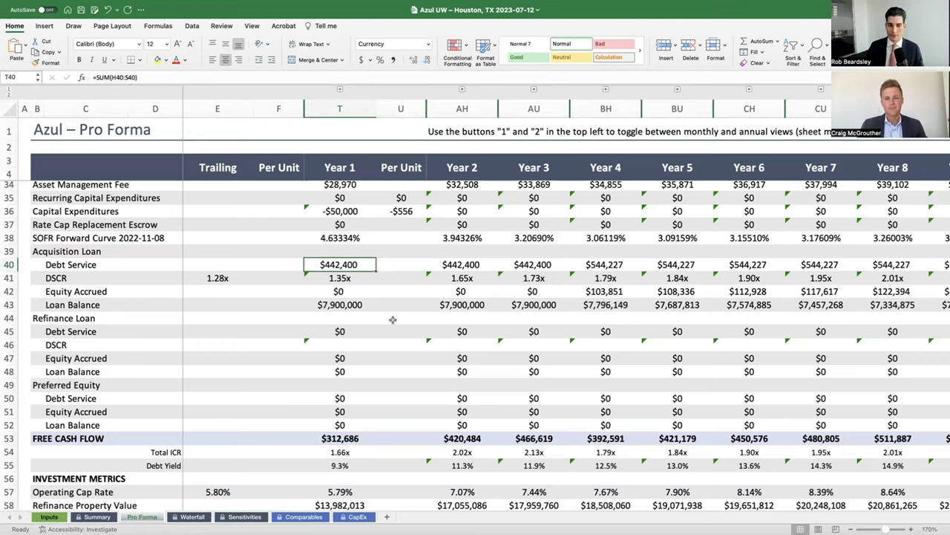
{"action": "key", "text": "Right"}
{"action": "key", "text": "Right"}
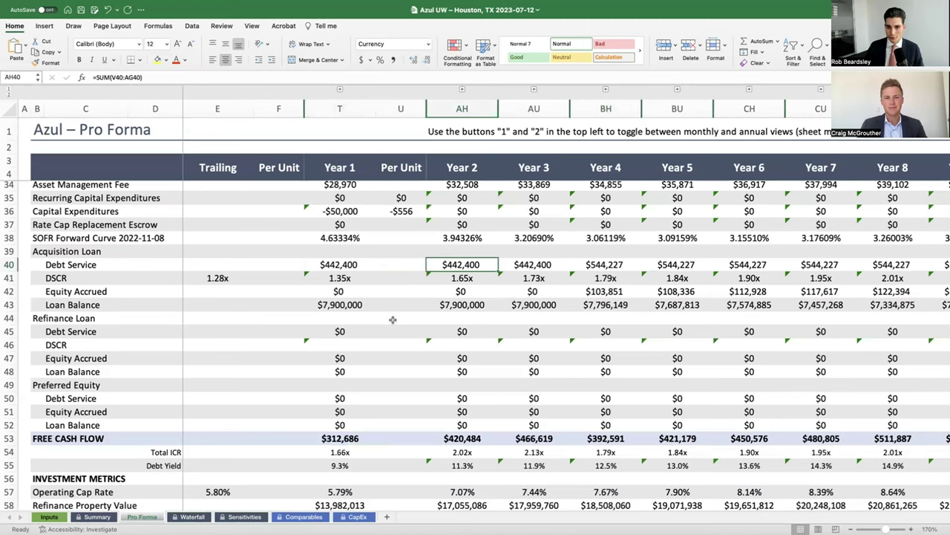
{"action": "key", "text": "Right"}
{"action": "key", "text": "Right"}
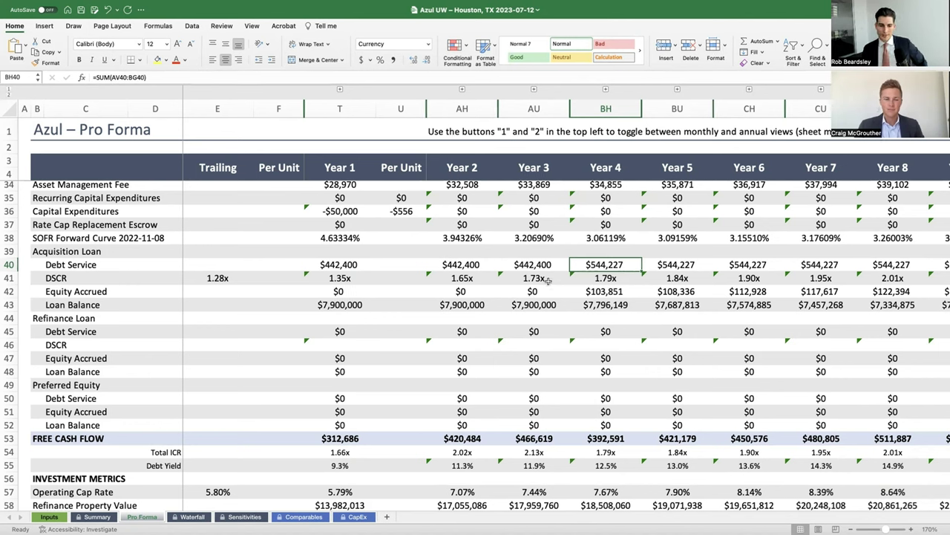
{"action": "left_click", "coordinate": [607, 278]}
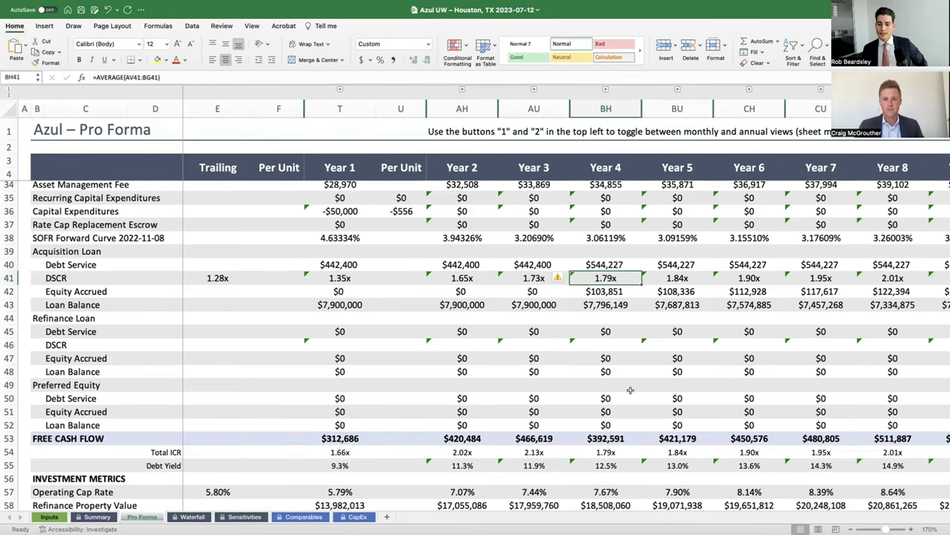
{"action": "scroll", "coordinate": [623, 451], "scroll_direction": "down", "scroll_amount": 1}
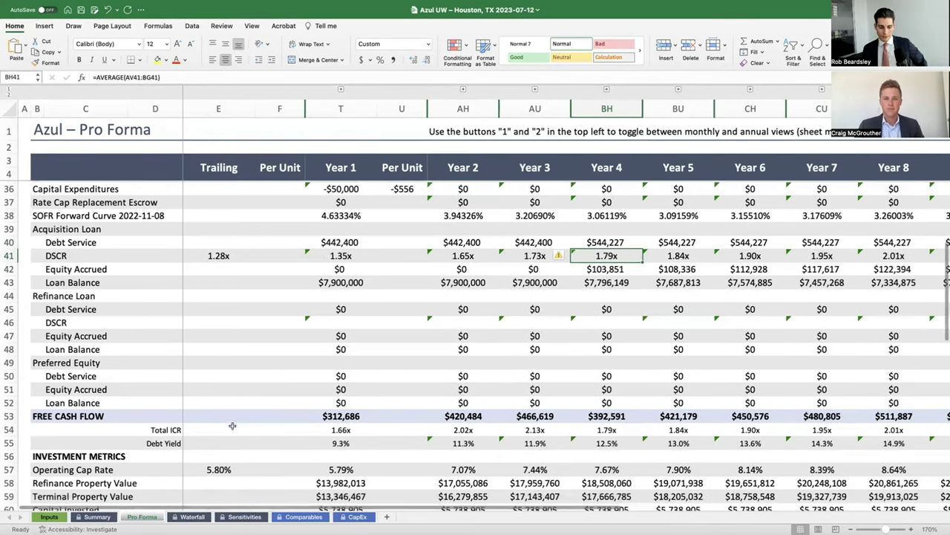
Compare the Year 4 Total ICR formula with the Year 4 acquisition loan DSCR formula.
{"action": "left_click", "coordinate": [599, 428]}
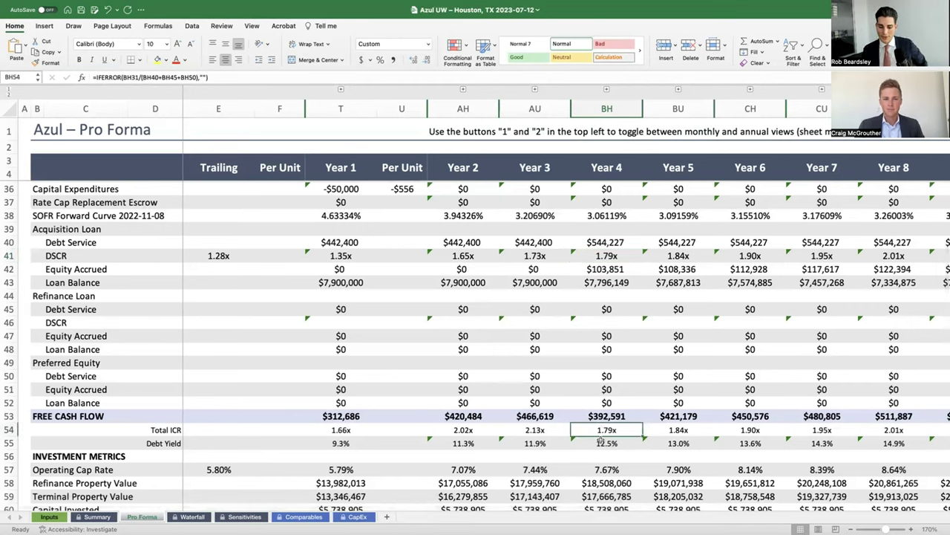
{"action": "left_click", "coordinate": [607, 257]}
{"action": "scroll", "coordinate": [628, 308], "scroll_direction": "up", "scroll_amount": 1}
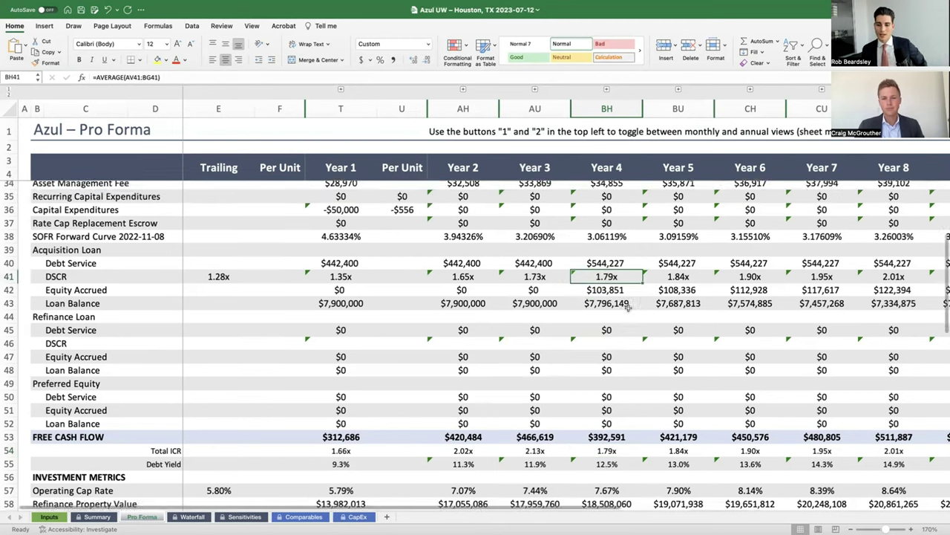
{"action": "scroll", "coordinate": [628, 307], "scroll_direction": "up", "scroll_amount": 2}
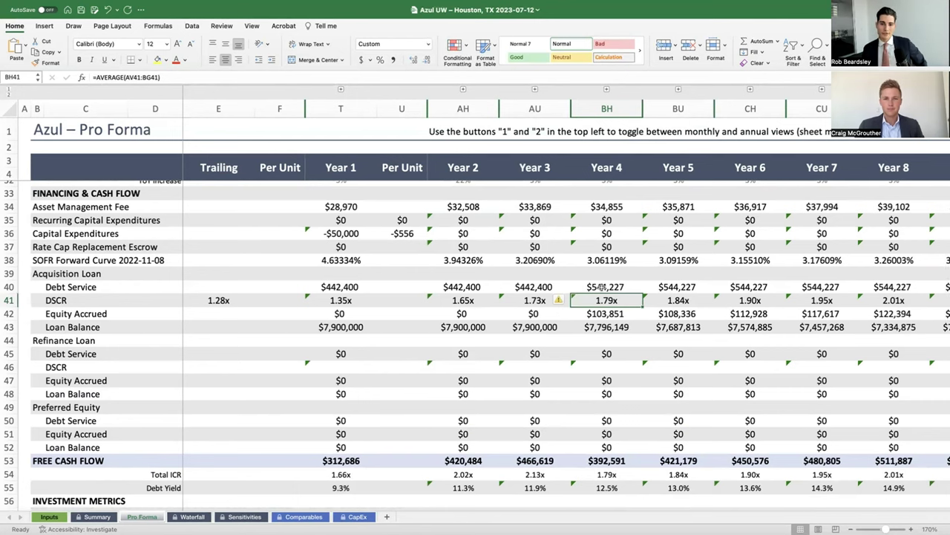
Examine LP Cash on Cash under Investment Metrics for Year 1, Year 3 and Year 4.
{"action": "scroll", "coordinate": [603, 288], "scroll_direction": "down", "scroll_amount": 1}
{"action": "scroll", "coordinate": [603, 290], "scroll_direction": "down", "scroll_amount": 6}
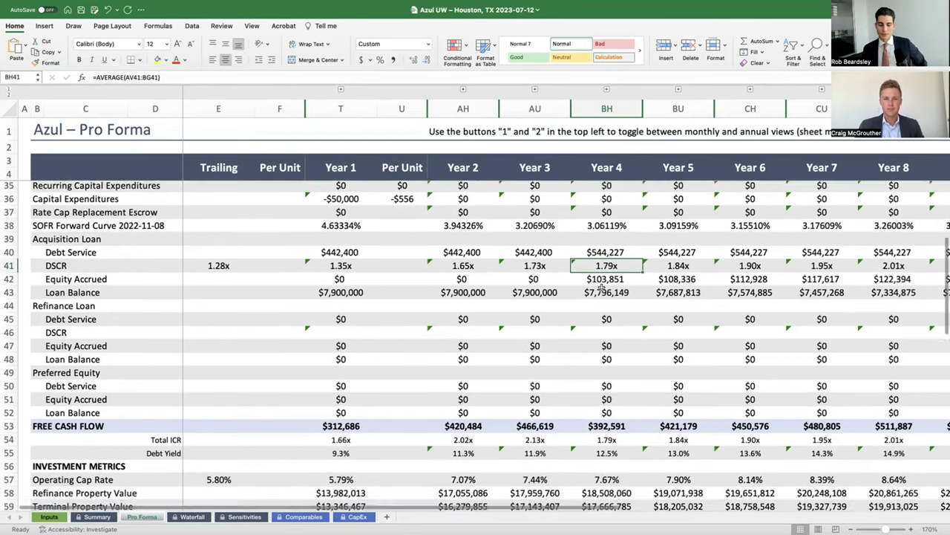
{"action": "scroll", "coordinate": [584, 436], "scroll_direction": "down", "scroll_amount": 3}
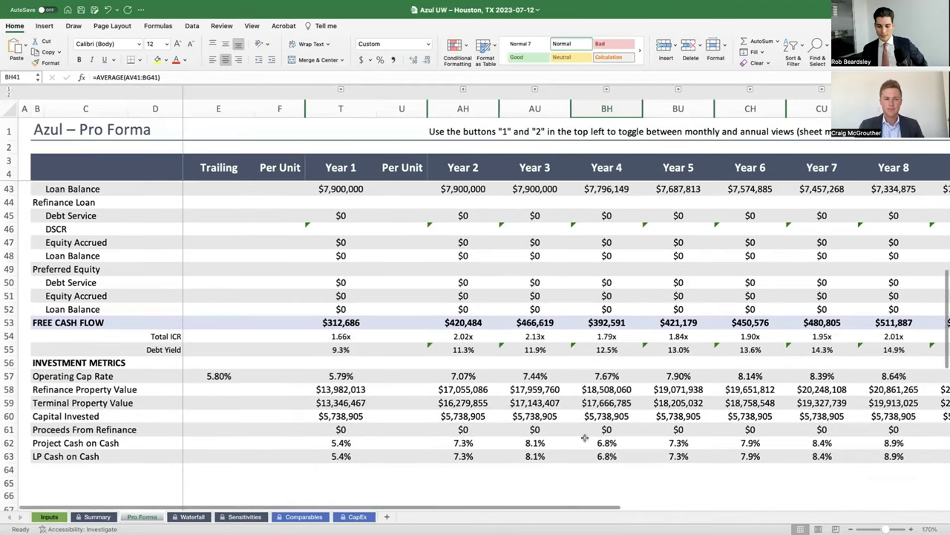
{"action": "left_click", "coordinate": [534, 456]}
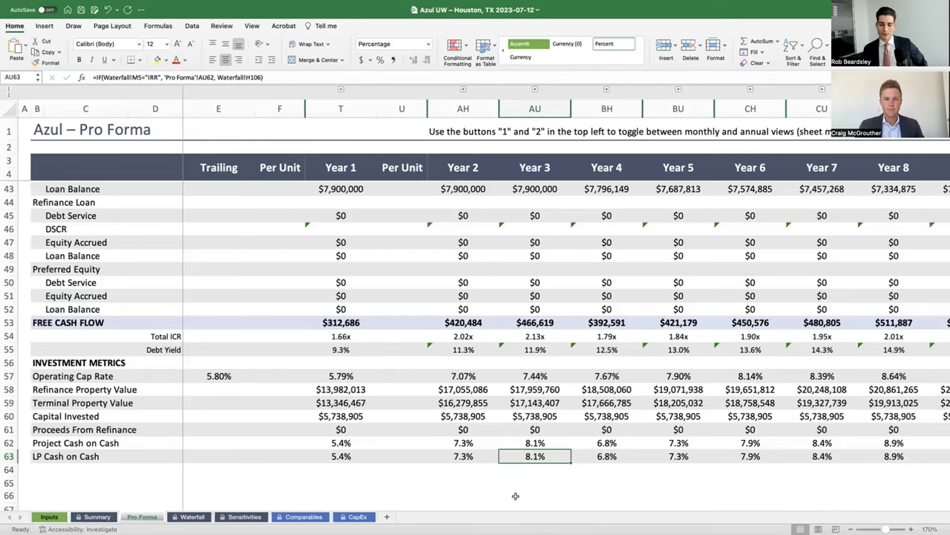
{"action": "key", "text": "Right"}
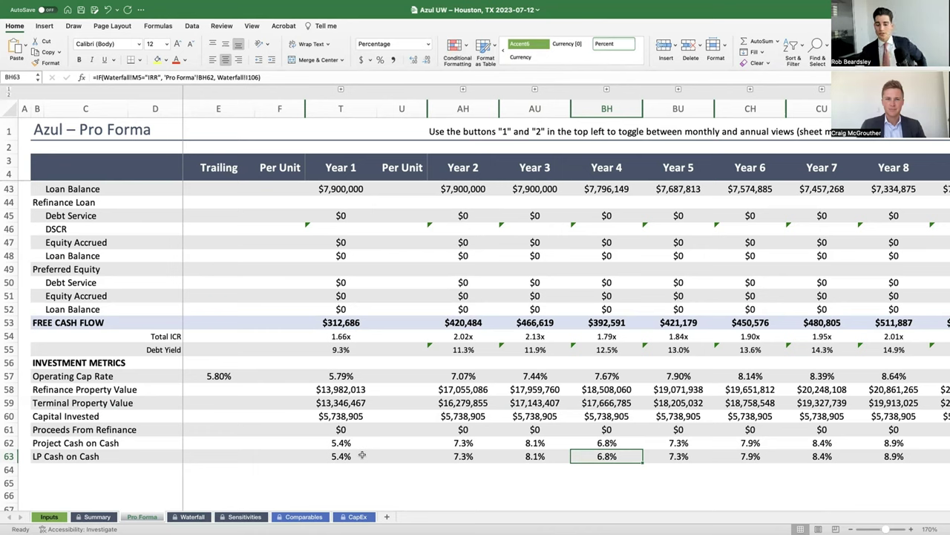
{"action": "left_click", "coordinate": [545, 455]}
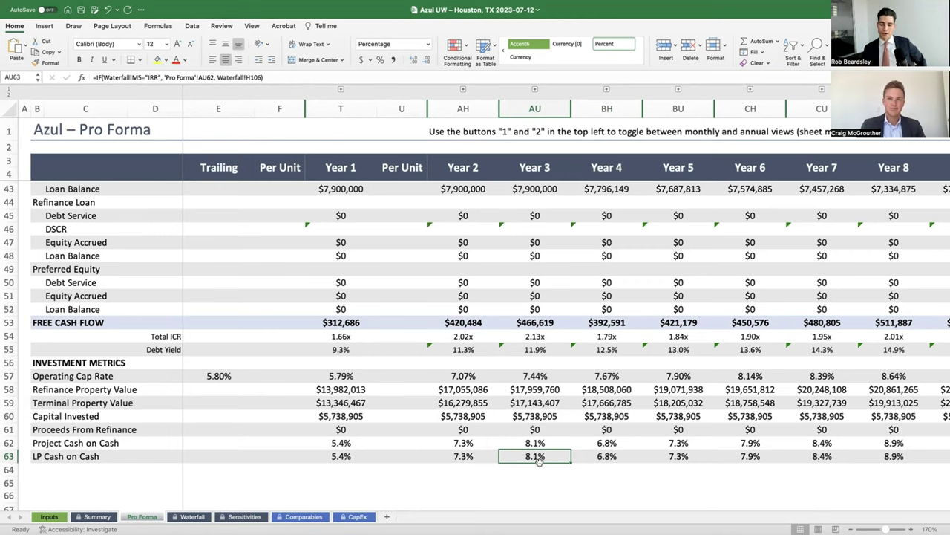
{"action": "left_click", "coordinate": [343, 458]}
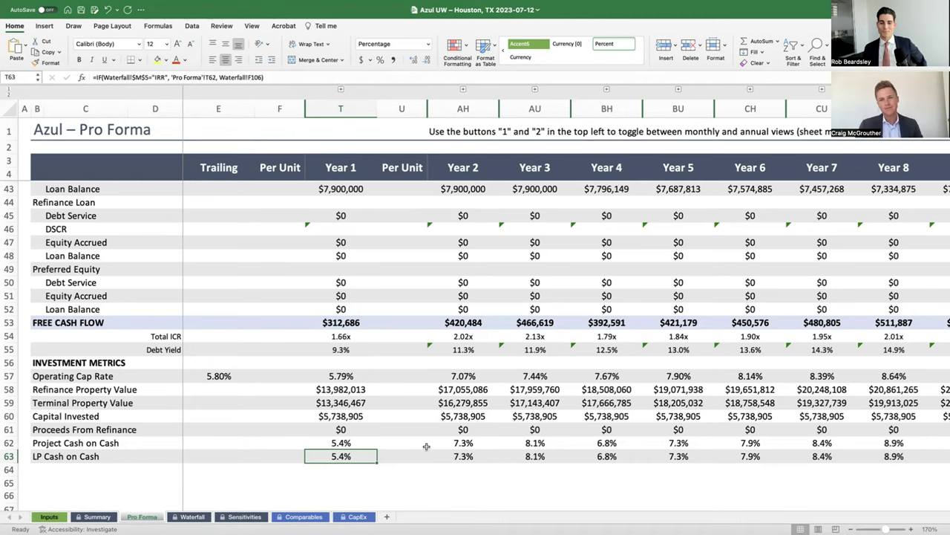
{"action": "scroll", "coordinate": [379, 334], "scroll_direction": "up", "scroll_amount": 2}
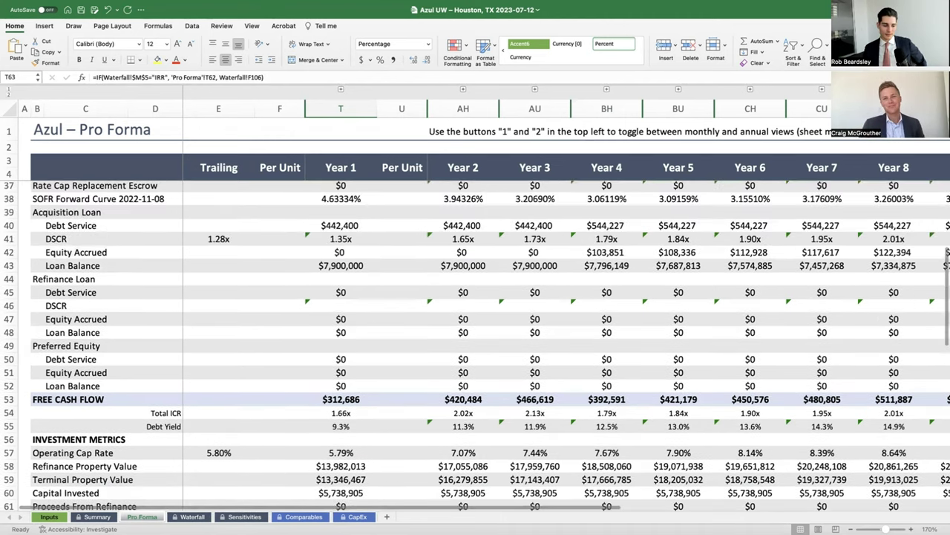
Return to the Inputs sheet and highlight the Unit Mix table for review.
{"action": "left_click", "coordinate": [65, 518]}
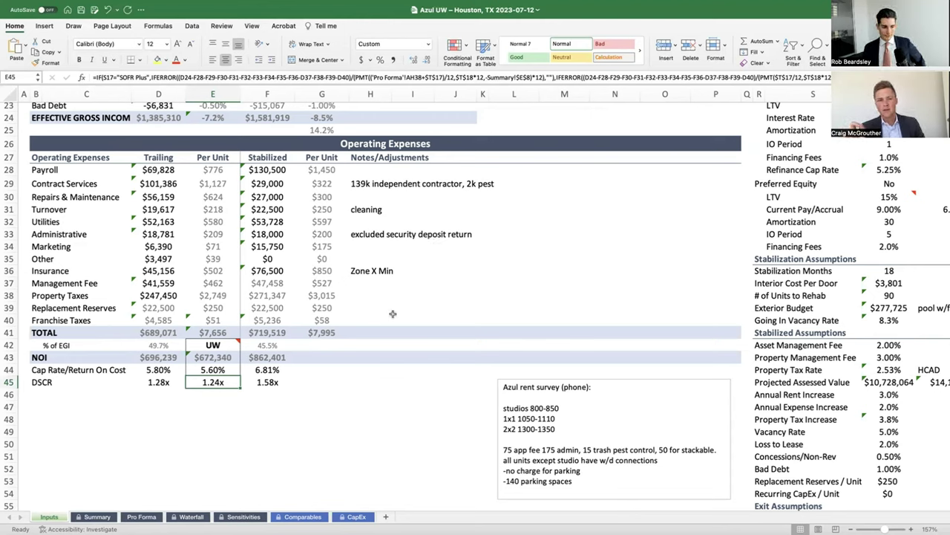
{"action": "scroll", "coordinate": [393, 314], "scroll_direction": "up", "scroll_amount": 6}
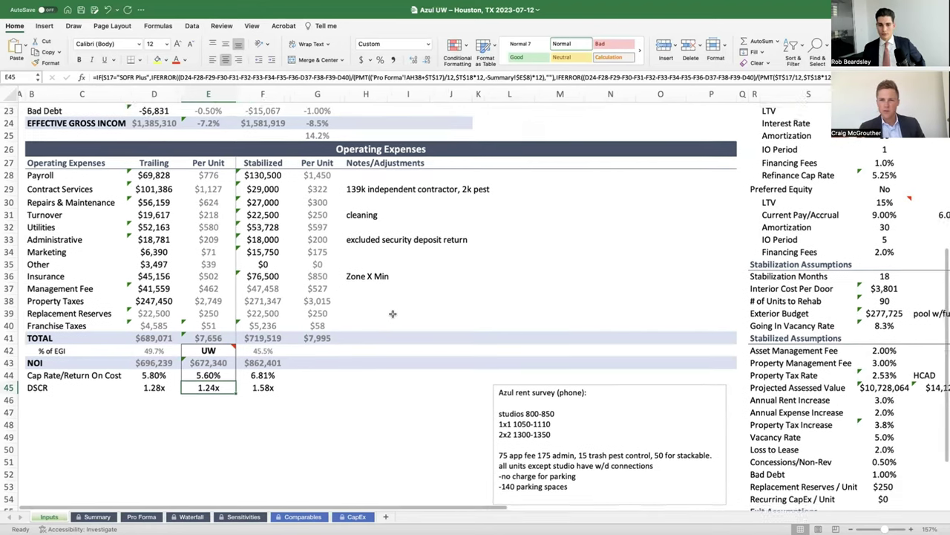
{"action": "scroll", "coordinate": [392, 314], "scroll_direction": "right", "scroll_amount": 2}
{"action": "scroll", "coordinate": [393, 313], "scroll_direction": "up", "scroll_amount": 2}
{"action": "scroll", "coordinate": [393, 313], "scroll_direction": "right", "scroll_amount": 1}
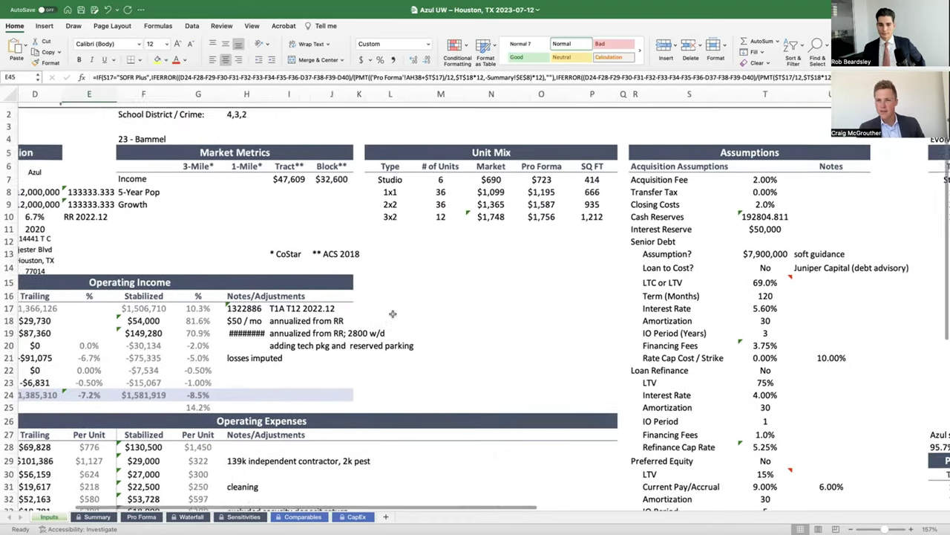
{"action": "scroll", "coordinate": [393, 314], "scroll_direction": "down", "scroll_amount": 1}
{"action": "scroll", "coordinate": [393, 314], "scroll_direction": "right", "scroll_amount": 1}
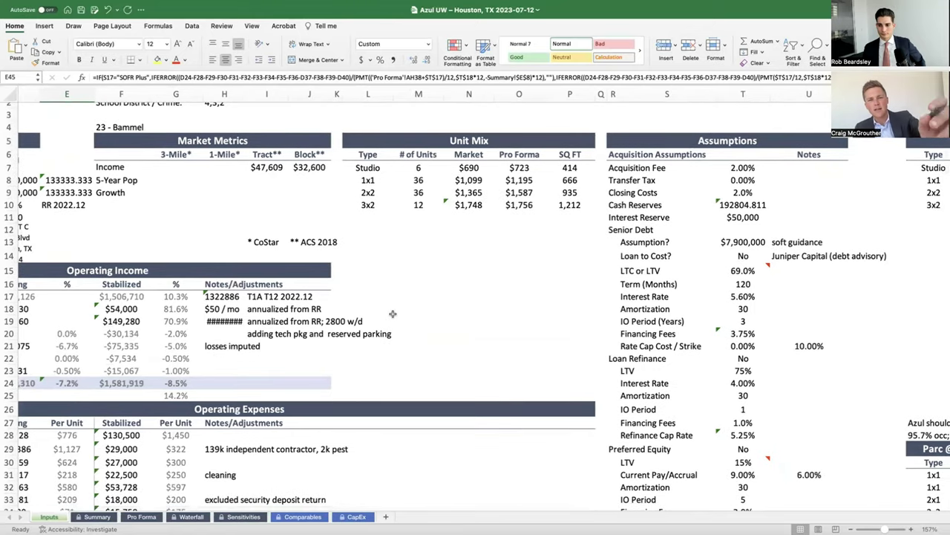
{"action": "left_click_drag", "start_coordinate": [462, 146], "coordinate": [448, 204]}
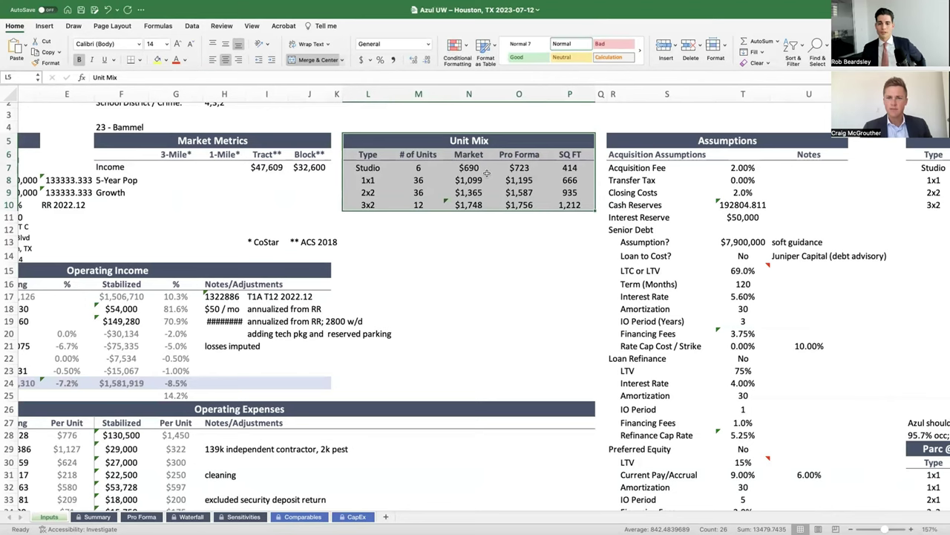
Review the Acquisition Fee, Transfer Tax and Closing Costs under Acquisition Assumptions.
{"action": "scroll", "coordinate": [486, 173], "scroll_direction": "right", "scroll_amount": 3}
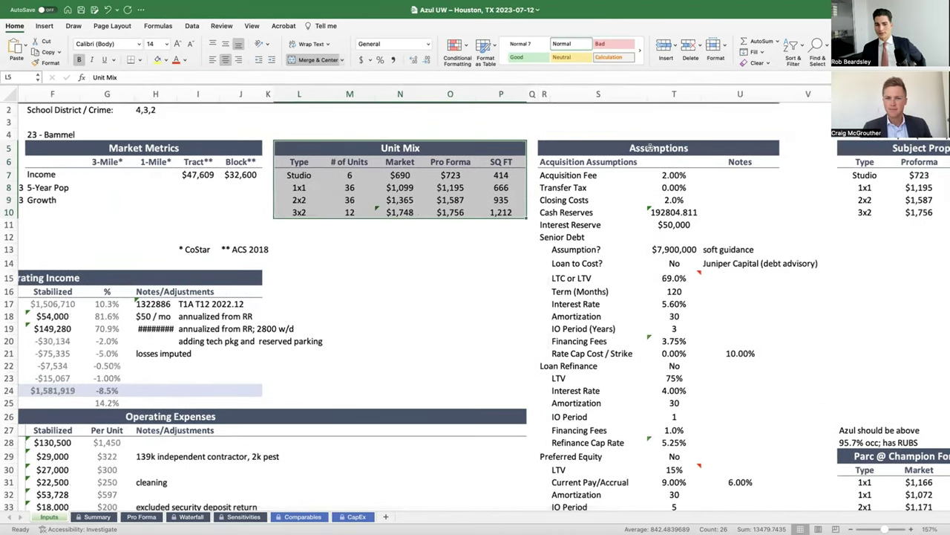
{"action": "scroll", "coordinate": [594, 160], "scroll_direction": "down", "scroll_amount": 2}
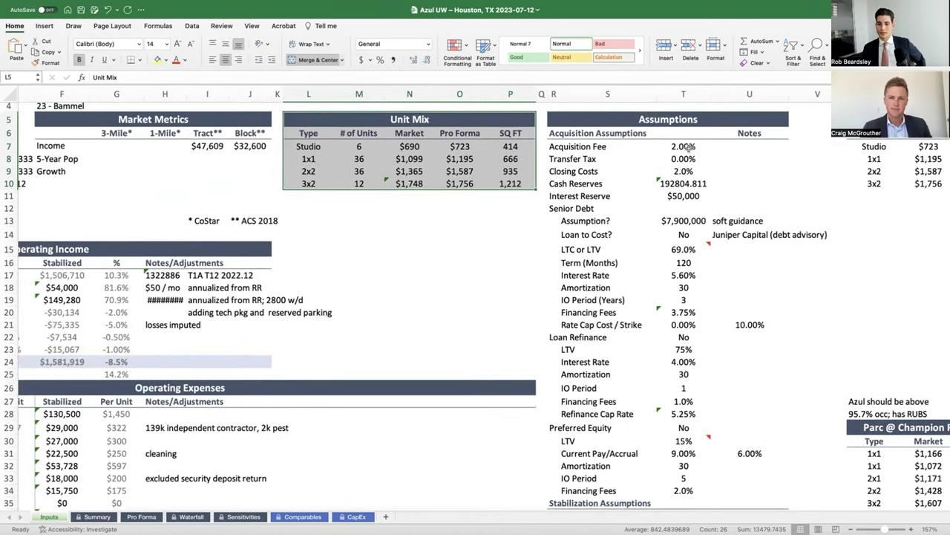
{"action": "left_click", "coordinate": [687, 149]}
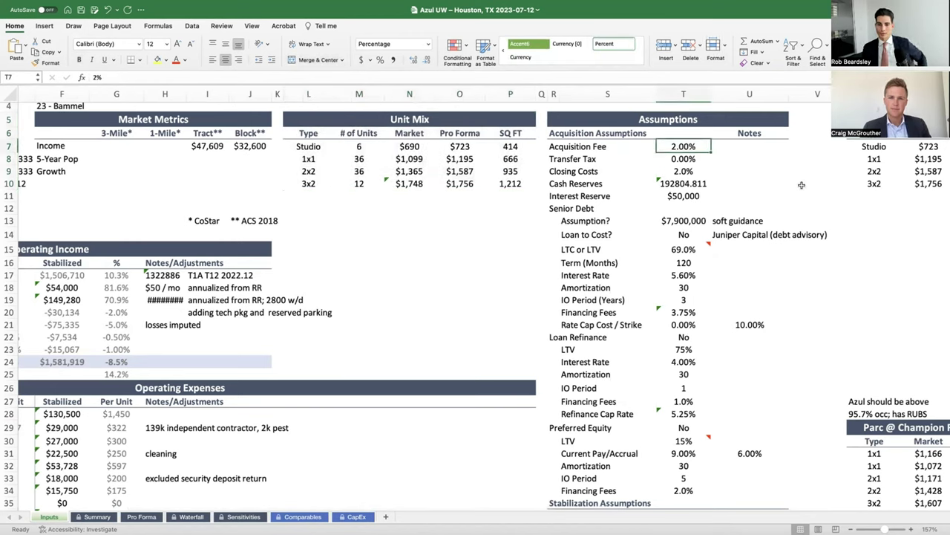
{"action": "key", "text": "Down"}
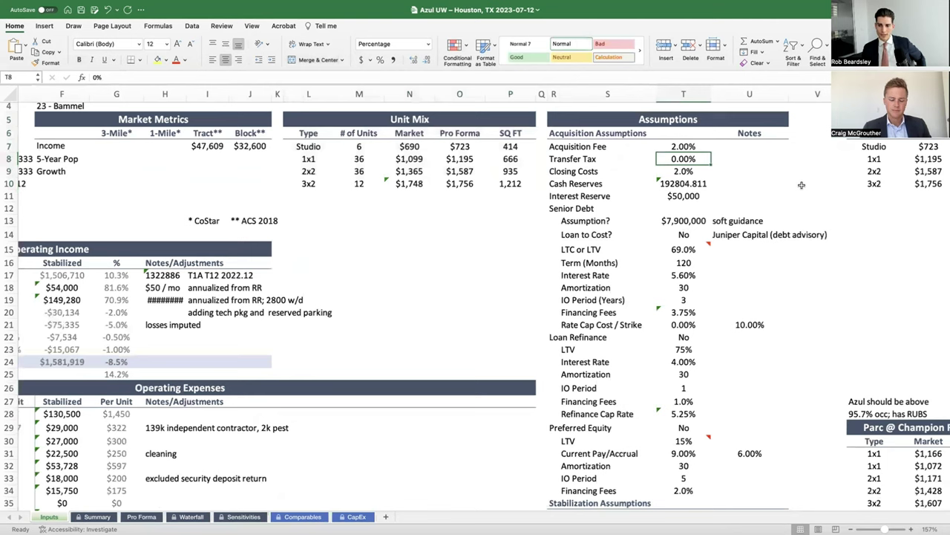
{"action": "key", "text": "Down"}
Format the Cash Reserves amount as Currency with no decimal places.
{"action": "key", "text": "Down"}
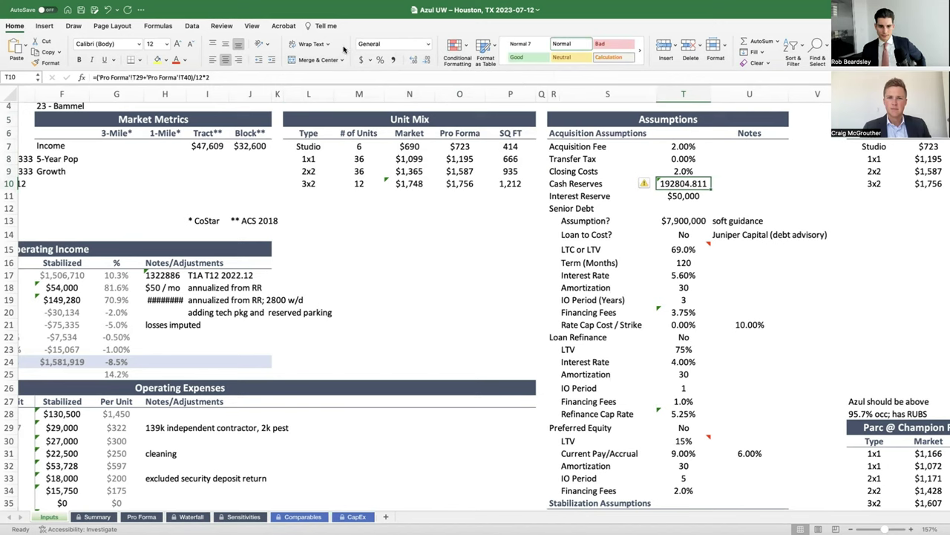
{"action": "left_click", "coordinate": [428, 45]}
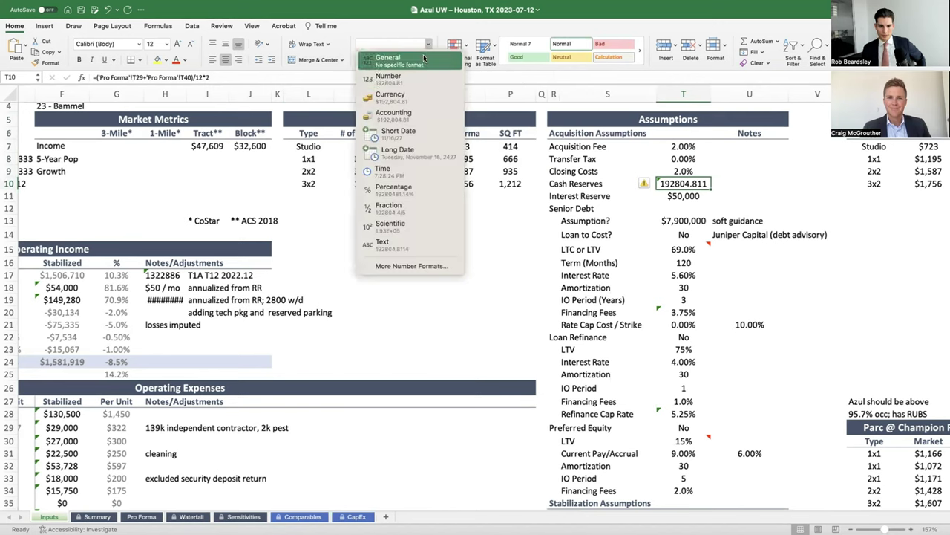
{"action": "left_click", "coordinate": [393, 90]}
{"action": "left_click", "coordinate": [427, 61]}
{"action": "left_click", "coordinate": [426, 61]}
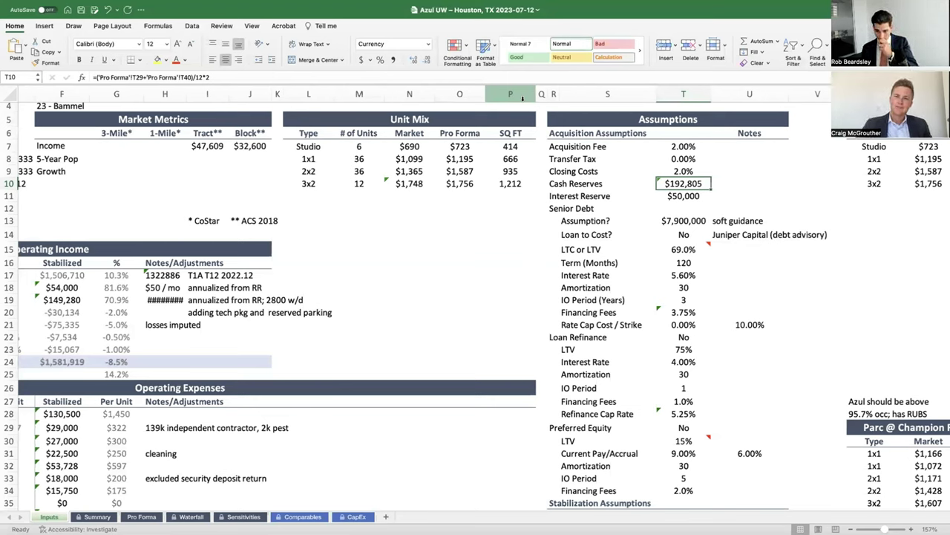
Inspect the Cash Reserves formula that combines Pro Forma cells T29 and T40, leaving it unedited.
{"action": "left_click", "coordinate": [216, 77]}
{"action": "key", "text": "shift+Home"}
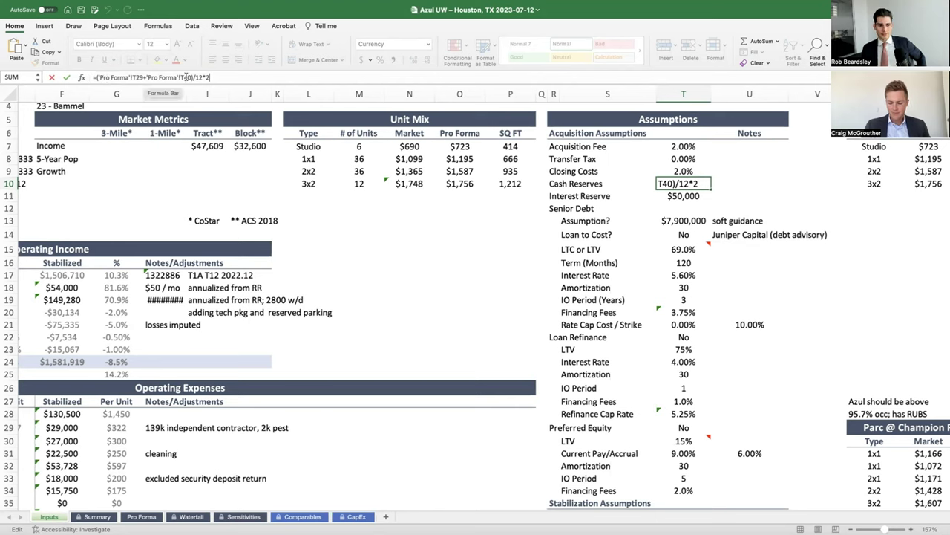
{"action": "left_click", "coordinate": [215, 78]}
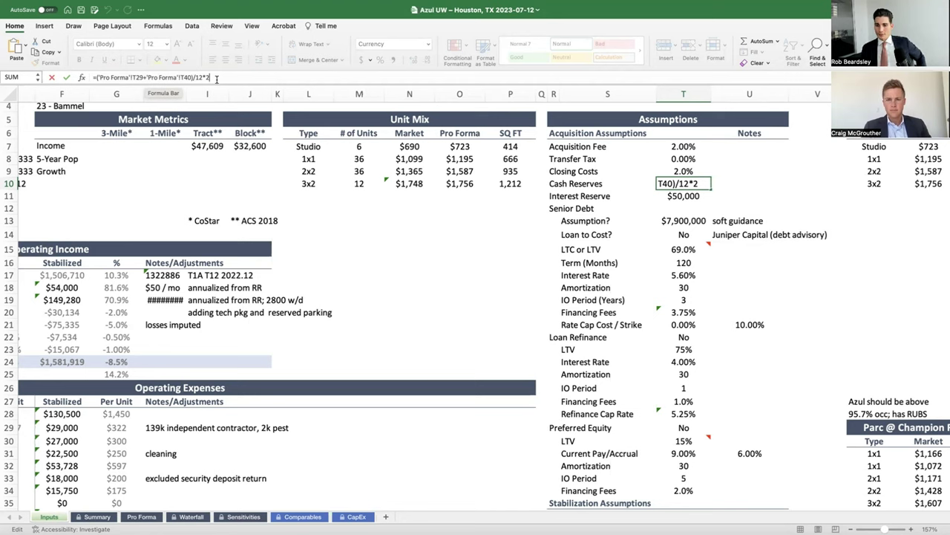
{"action": "key", "text": "Return"}
{"action": "key", "text": "Up"}
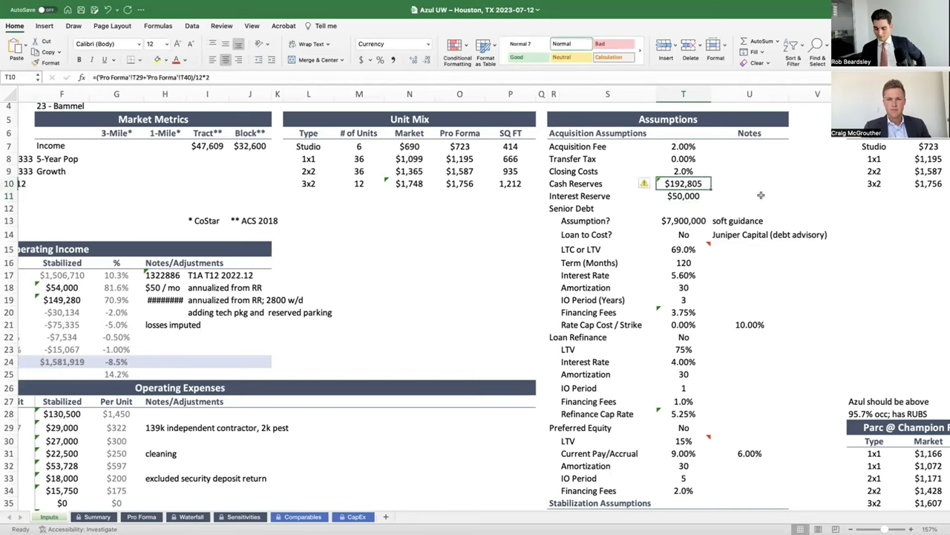
Check the Interest Reserve and the Senior Debt Assumption entry with its label.
{"action": "key", "text": "Down"}
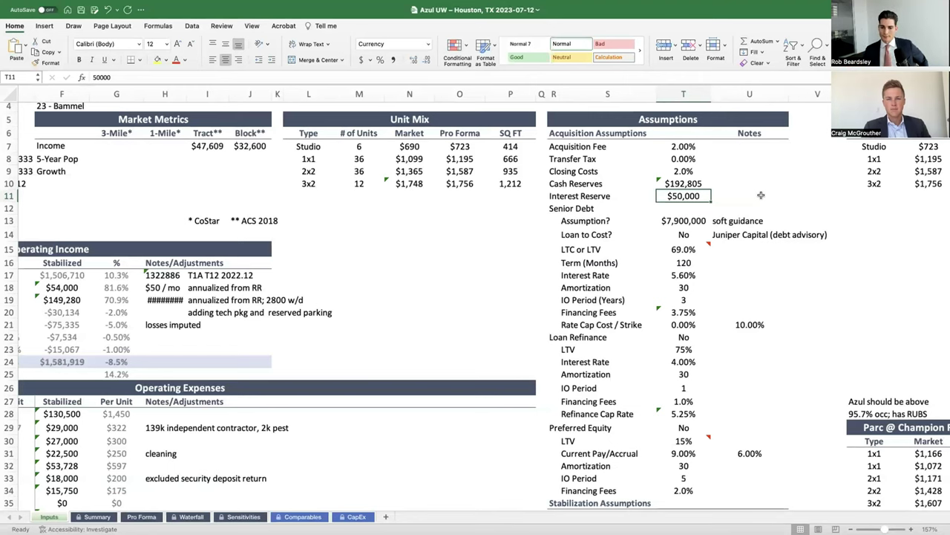
{"action": "scroll", "coordinate": [761, 195], "scroll_direction": "down", "scroll_amount": 2}
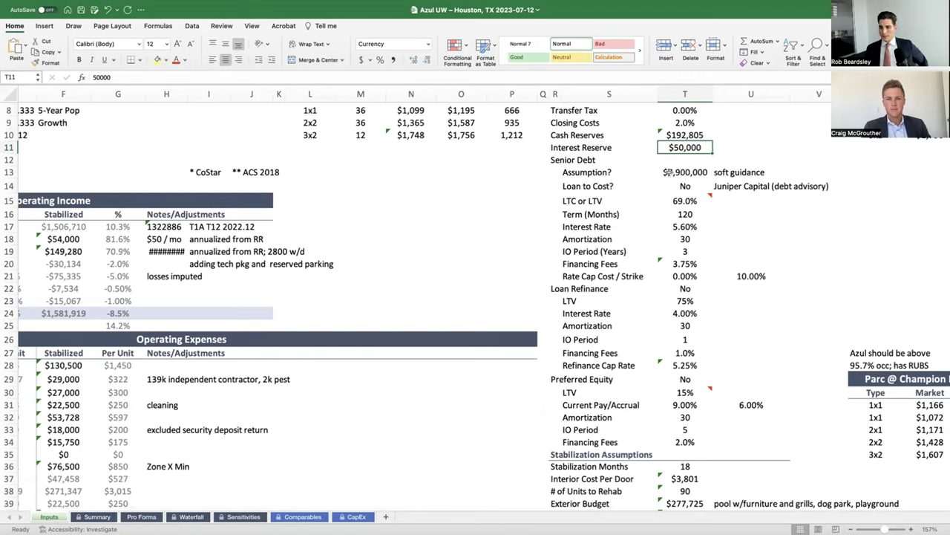
{"action": "left_click", "coordinate": [682, 172]}
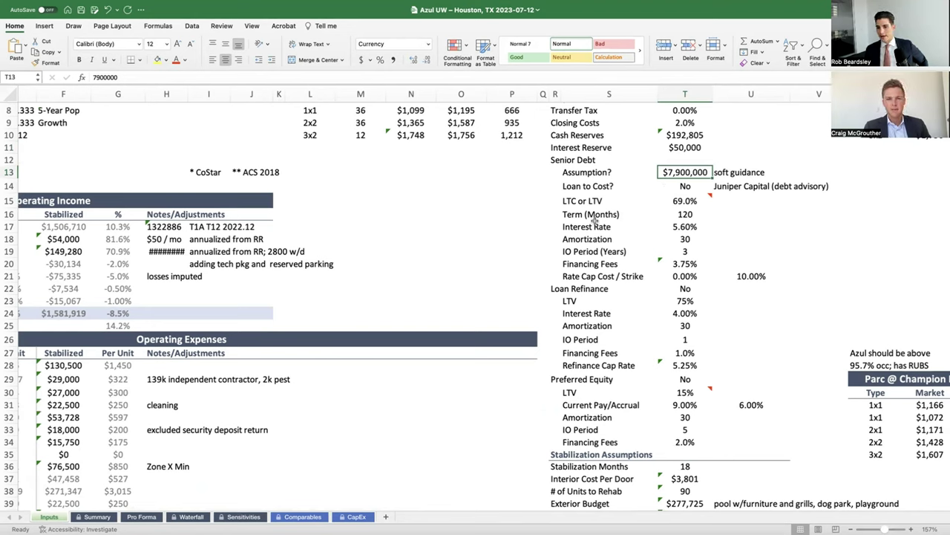
{"action": "left_click", "coordinate": [580, 173]}
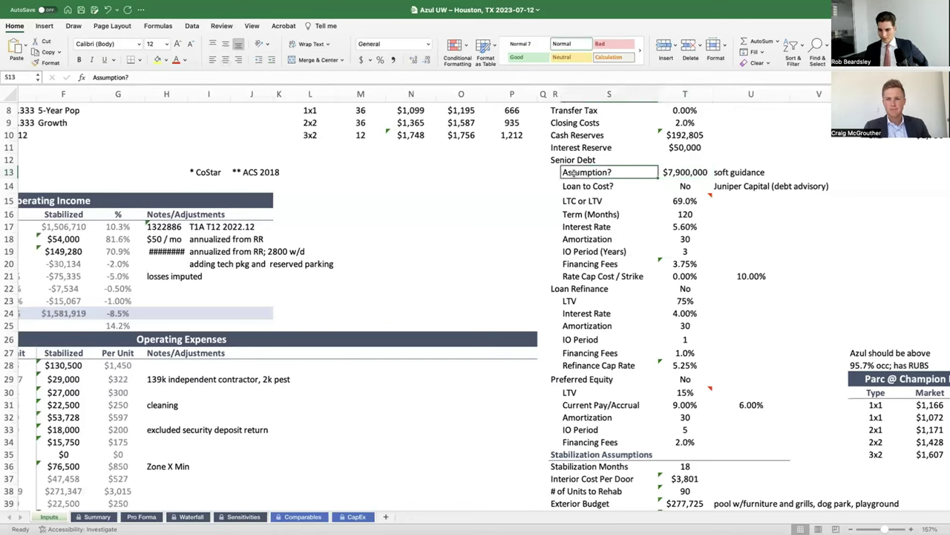
Set the Senior Debt Assumption to No and highlight the LTC or LTV row.
{"action": "left_click", "coordinate": [672, 175]}
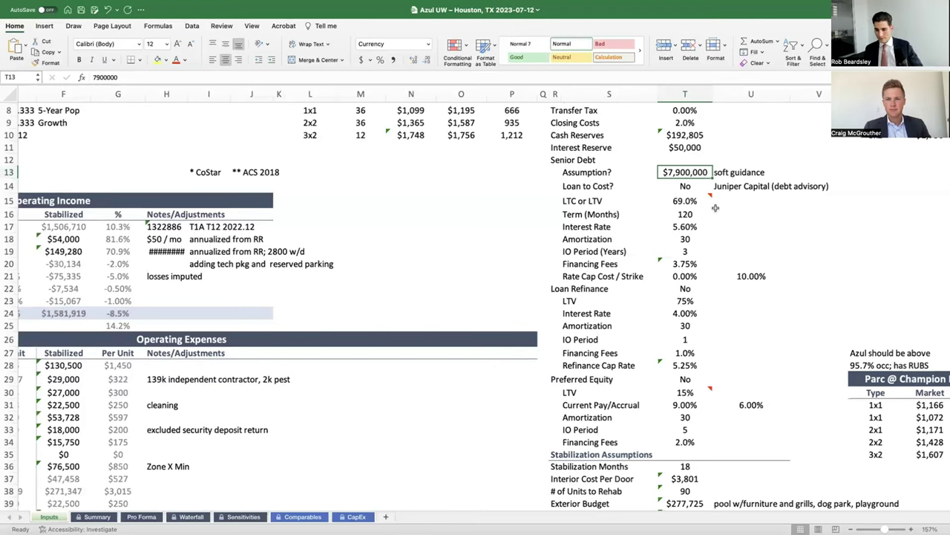
{"action": "type", "text": "No"}
{"action": "key", "text": "Return"}
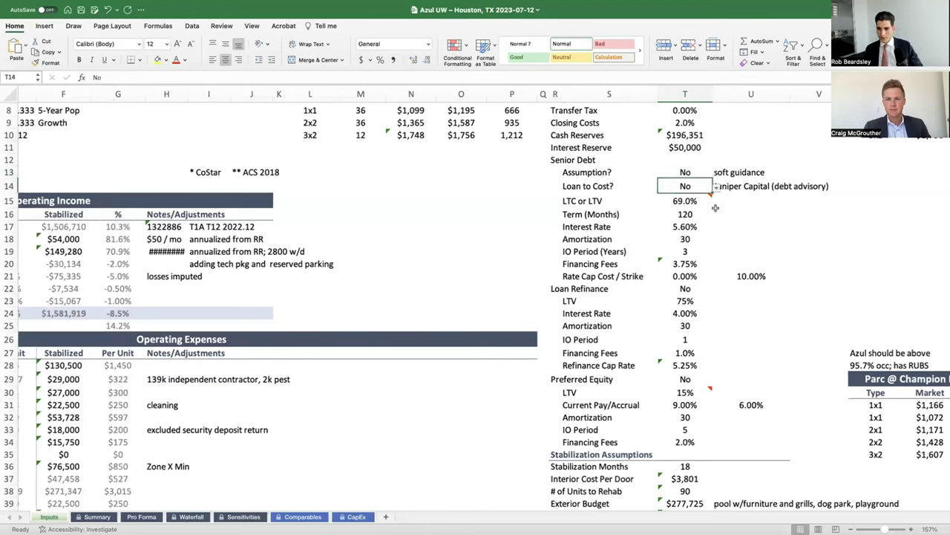
{"action": "key", "text": "Down"}
{"action": "key", "text": "Left"}
{"action": "key", "text": "shift+Right"}
{"action": "key", "text": "shift+Right"}
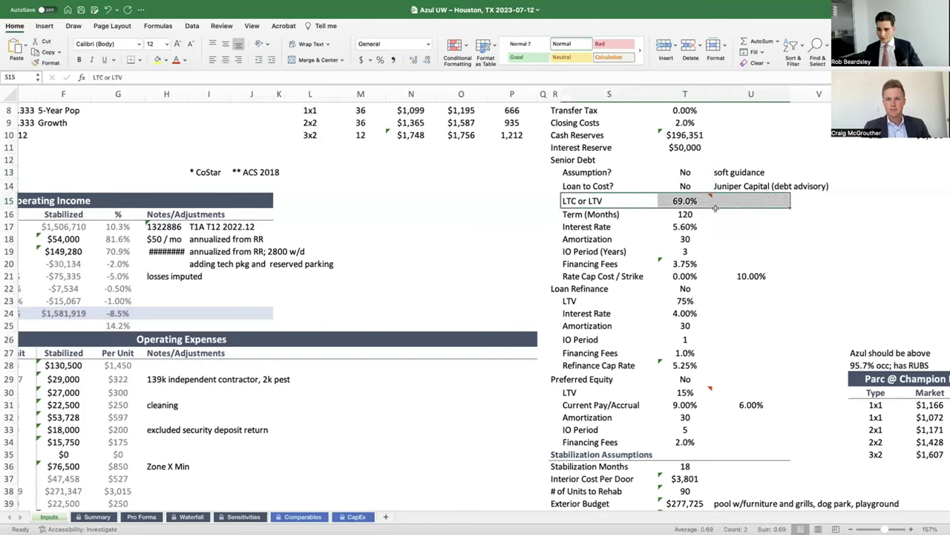
{"action": "key", "text": "Right"}
{"action": "key", "text": "Left"}
{"action": "key", "text": "Right"}
Set the Senior Debt Assumption back to $7,900,000.
{"action": "key", "text": "Up"}
{"action": "key", "text": "Up"}
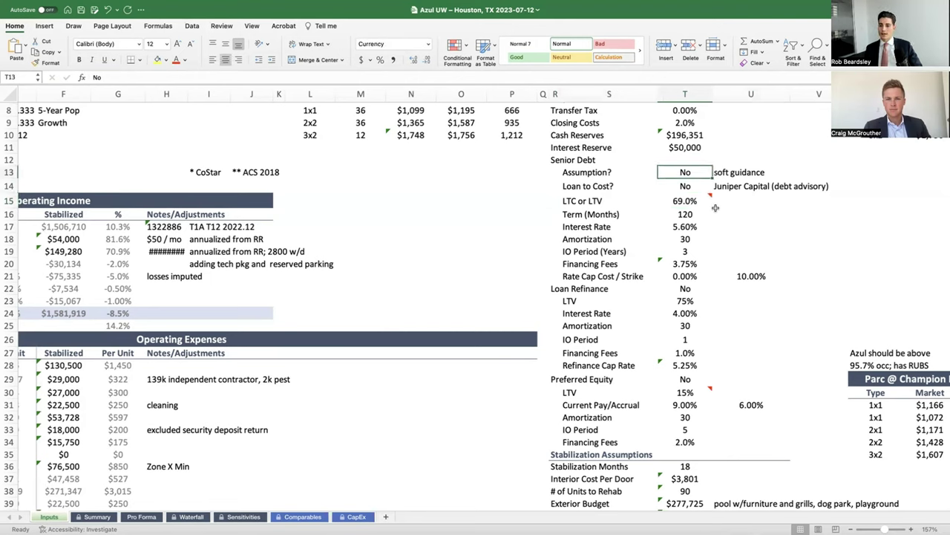
{"action": "type", "text": "7,900,000"}
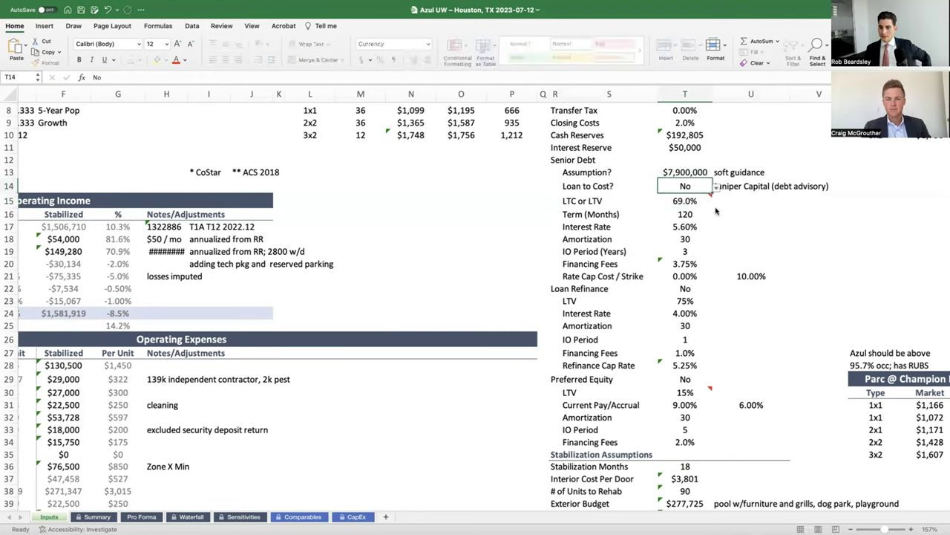
{"action": "key", "text": "Return"}
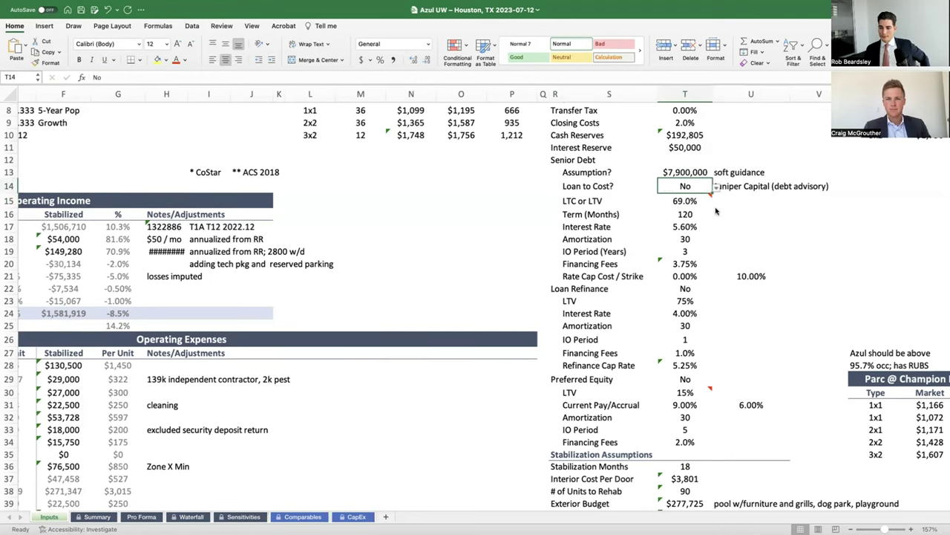
Look over the senior debt, refinance, stabilization, stabilized and exit assumptions on the Inputs sheet, along with the neighbouring rent comps.
{"action": "key", "text": "Up"}
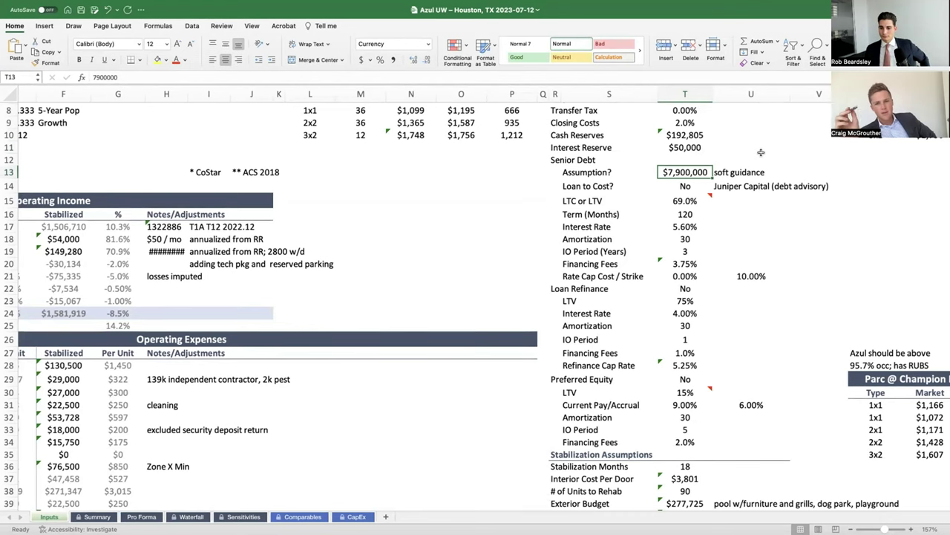
{"action": "scroll", "coordinate": [761, 152], "scroll_direction": "down", "scroll_amount": 8}
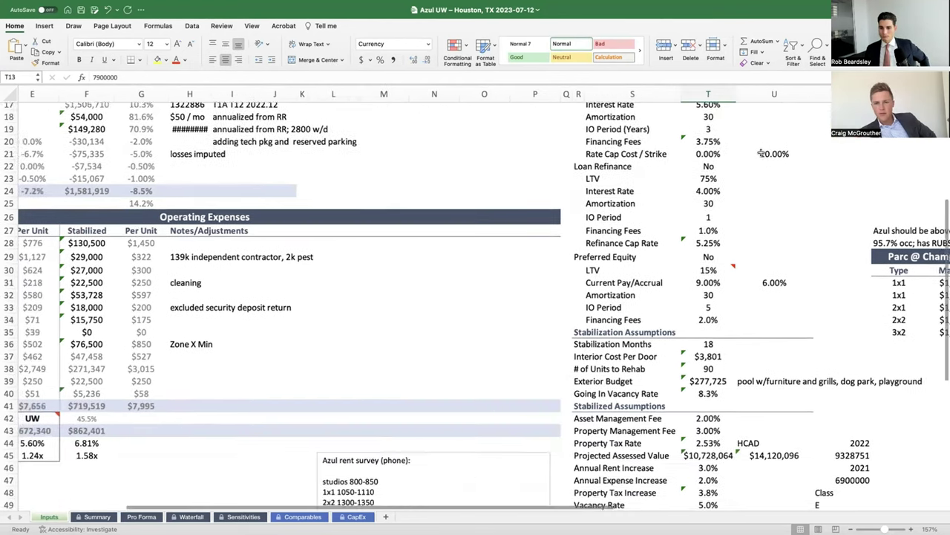
{"action": "scroll", "coordinate": [761, 153], "scroll_direction": "down", "scroll_amount": 2}
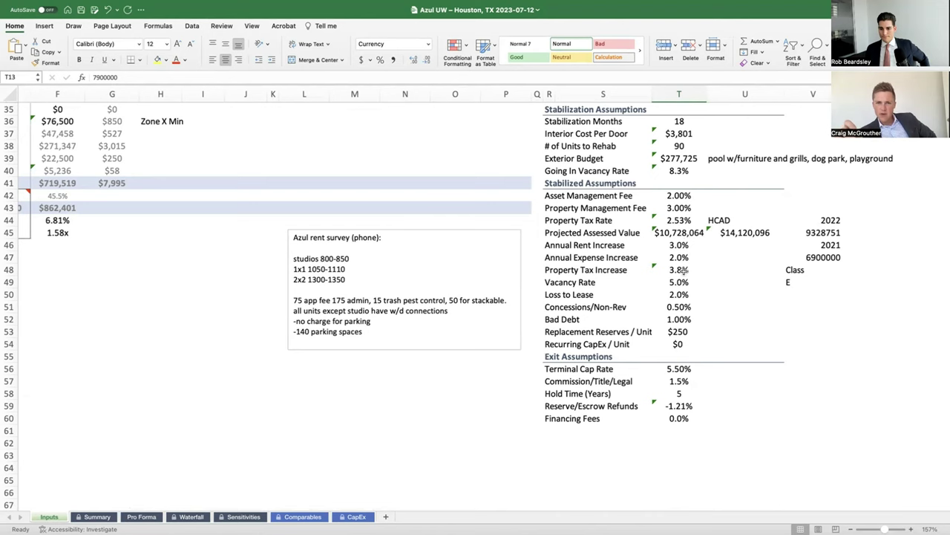
{"action": "scroll", "coordinate": [708, 280], "scroll_direction": "up", "scroll_amount": 5}
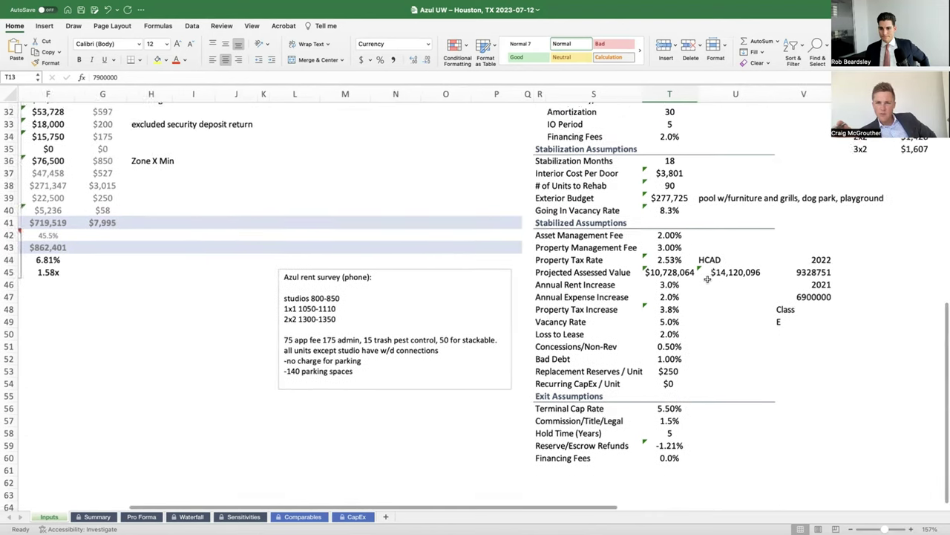
{"action": "scroll", "coordinate": [708, 279], "scroll_direction": "right", "scroll_amount": 3}
{"action": "scroll", "coordinate": [708, 279], "scroll_direction": "up", "scroll_amount": 7}
{"action": "scroll", "coordinate": [707, 279], "scroll_direction": "right", "scroll_amount": 3}
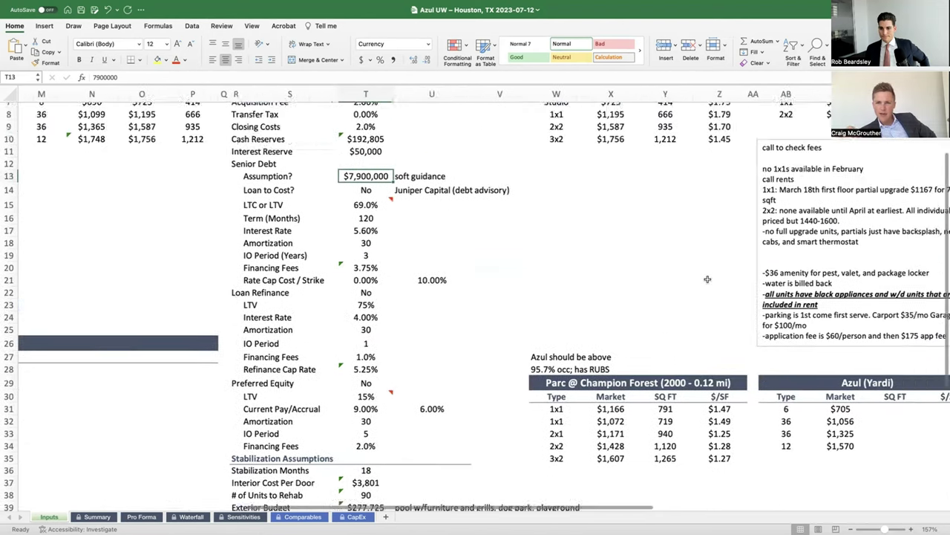
{"action": "scroll", "coordinate": [708, 280], "scroll_direction": "right", "scroll_amount": 1}
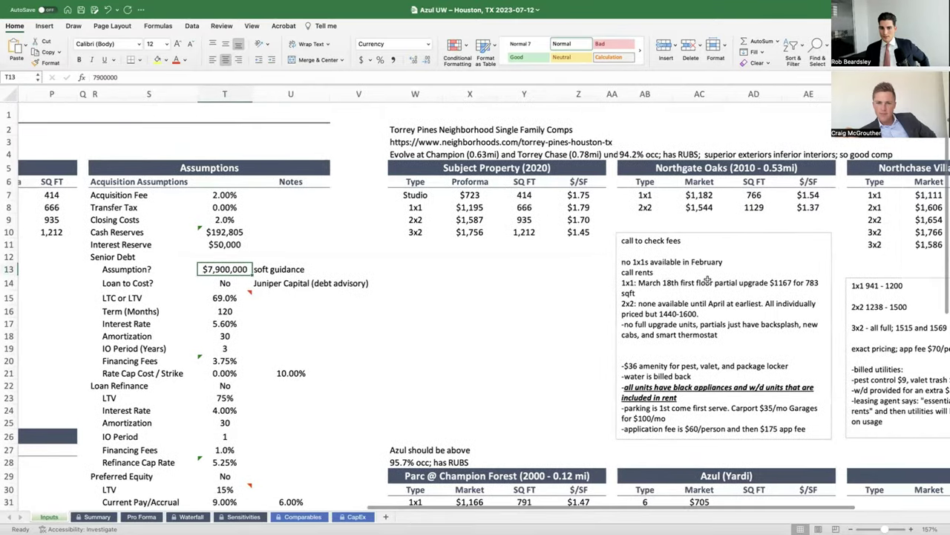
{"action": "scroll", "coordinate": [708, 279], "scroll_direction": "down", "scroll_amount": 8}
{"action": "scroll", "coordinate": [707, 279], "scroll_direction": "left", "scroll_amount": 4}
{"action": "scroll", "coordinate": [707, 280], "scroll_direction": "down", "scroll_amount": 2}
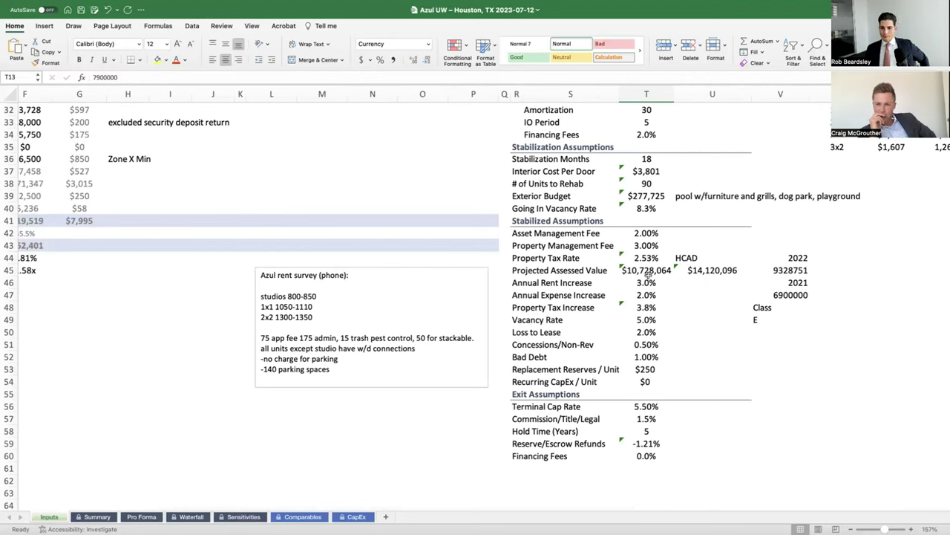
Highlight the Annual Rent Increase and Annual Expense Increase assumptions, and check the LP IRR on the Summary sheet.
{"action": "mouse_move", "coordinate": [516, 282]}
{"action": "left_mouse_down"}
{"action": "mouse_move", "coordinate": [648, 295]}
{"action": "mouse_move", "coordinate": [515, 282]}
{"action": "left_mouse_up"}
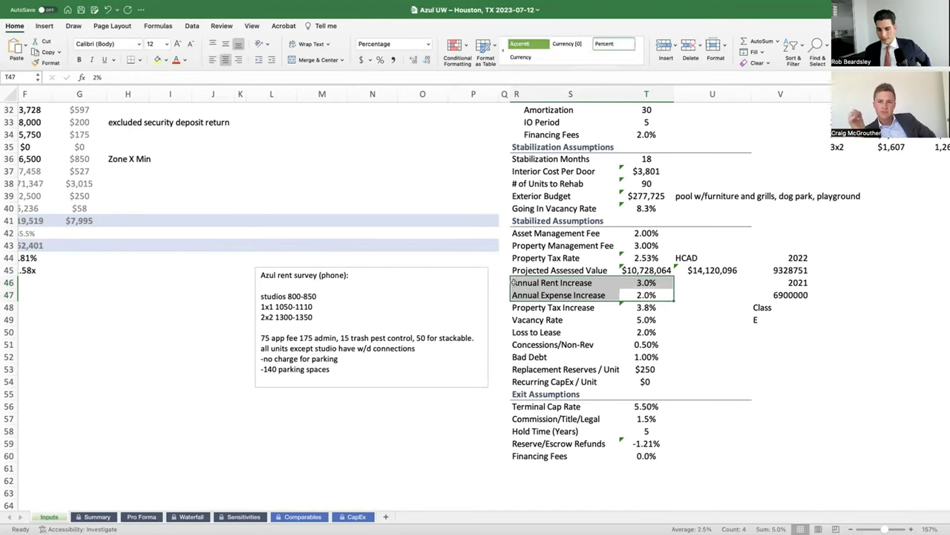
{"action": "left_click", "coordinate": [643, 283]}
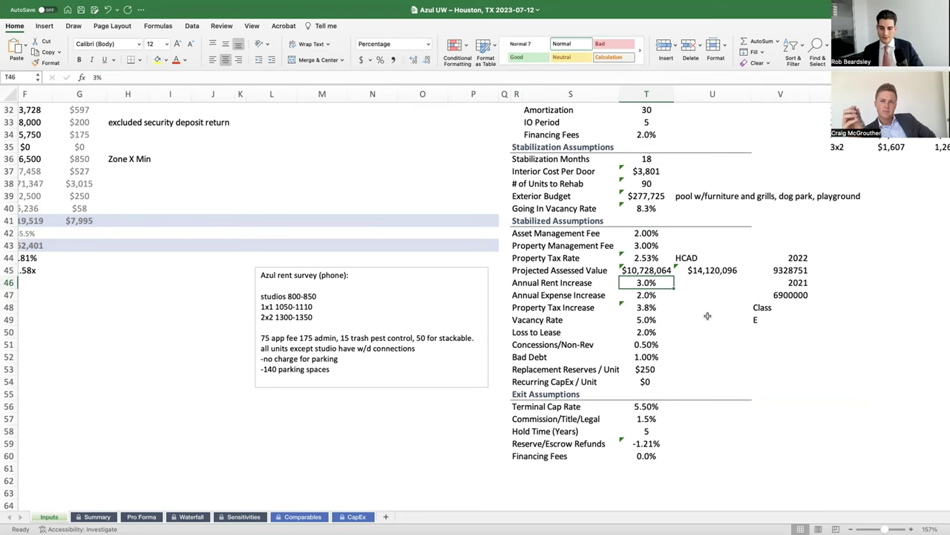
{"action": "key", "text": "Left"}
{"action": "key", "text": "Right"}
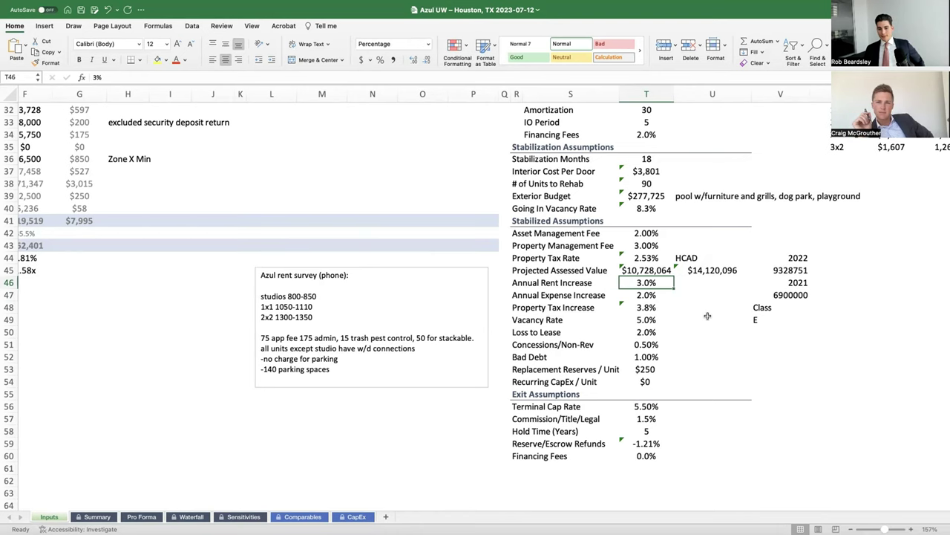
{"action": "key", "text": "ctrl+Page_Down"}
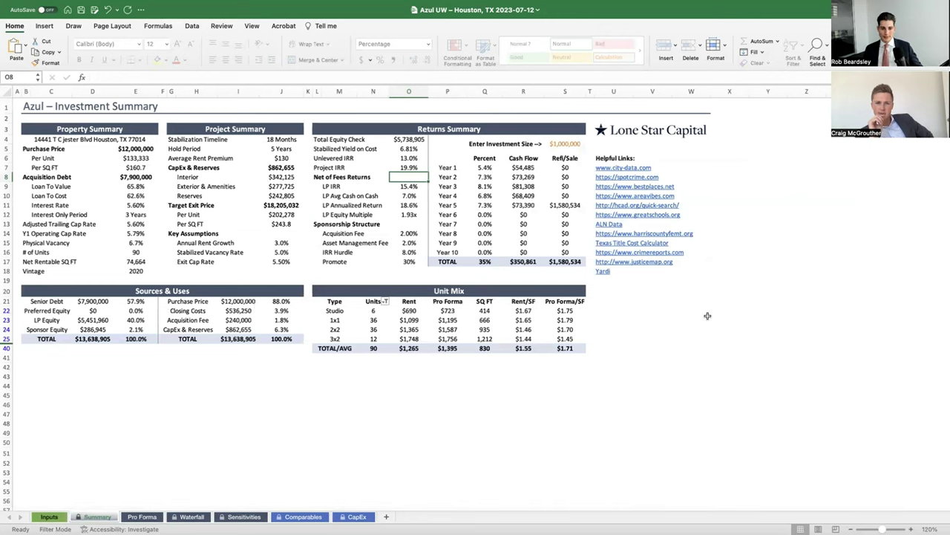
{"action": "key", "text": "Down"}
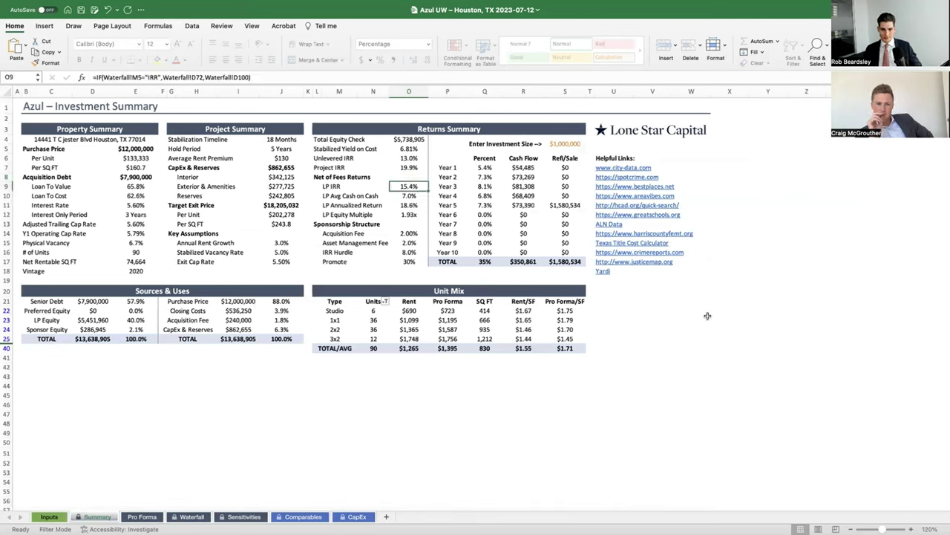
Set the Annual Rent Increase to 5% on the Inputs sheet and check the LP IRR on the Summary sheet.
{"action": "key", "text": "ctrl+Page_Up"}
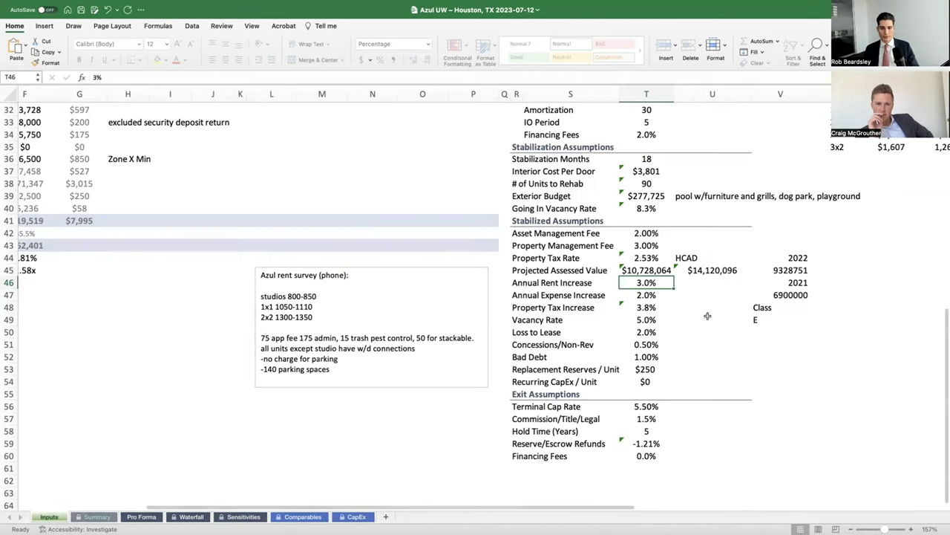
{"action": "type", "text": "5"}
{"action": "key", "text": "Return"}
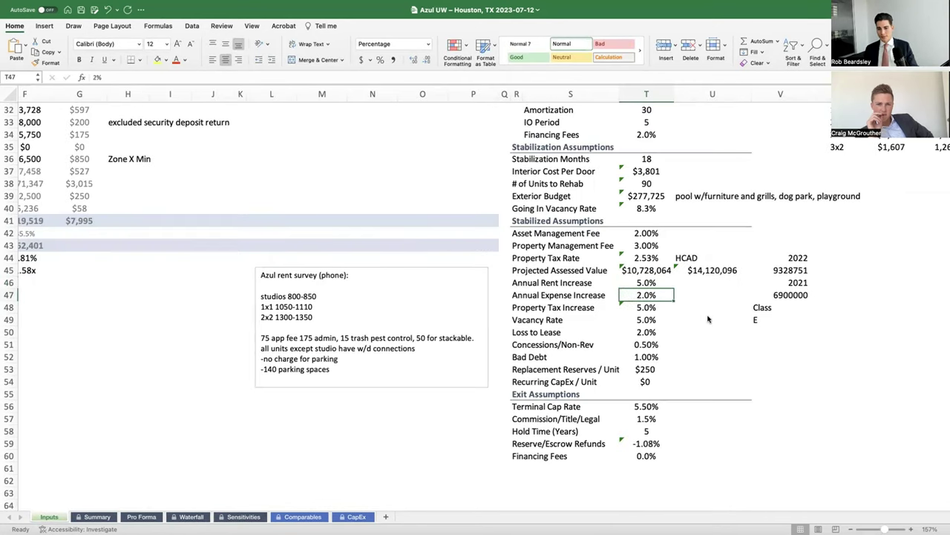
{"action": "key", "text": "ctrl+Page_Down"}
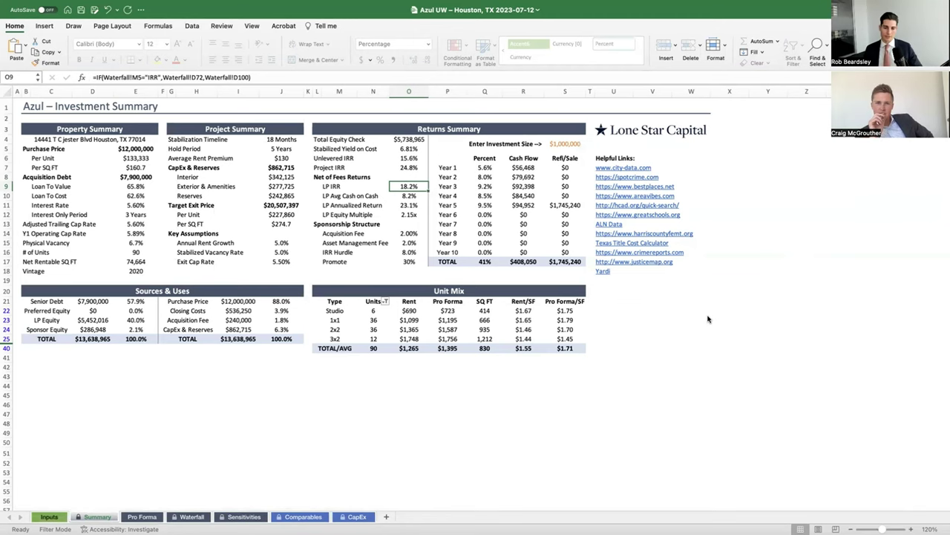
Set the Annual Rent Increase back to 3% on the Inputs sheet.
{"action": "key", "text": "ctrl+Page_Up"}
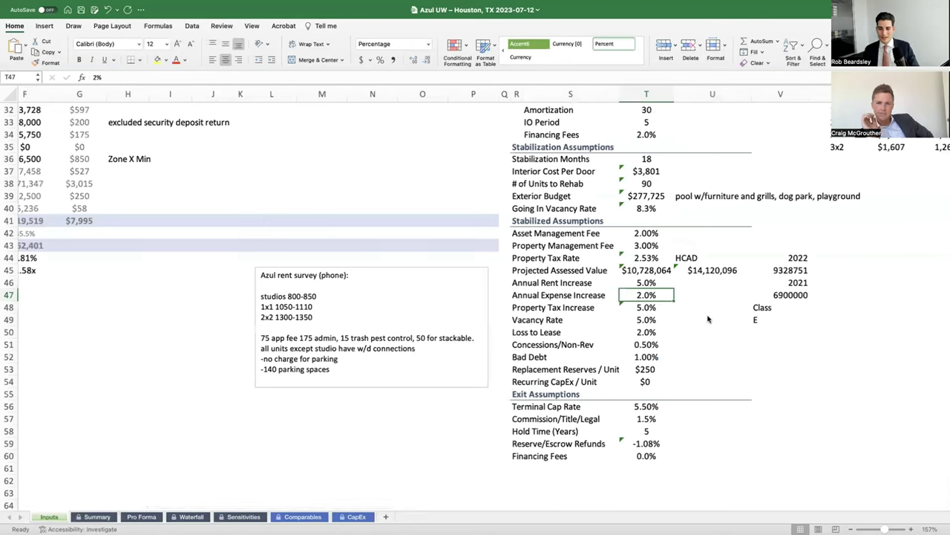
{"action": "key", "text": "Up"}
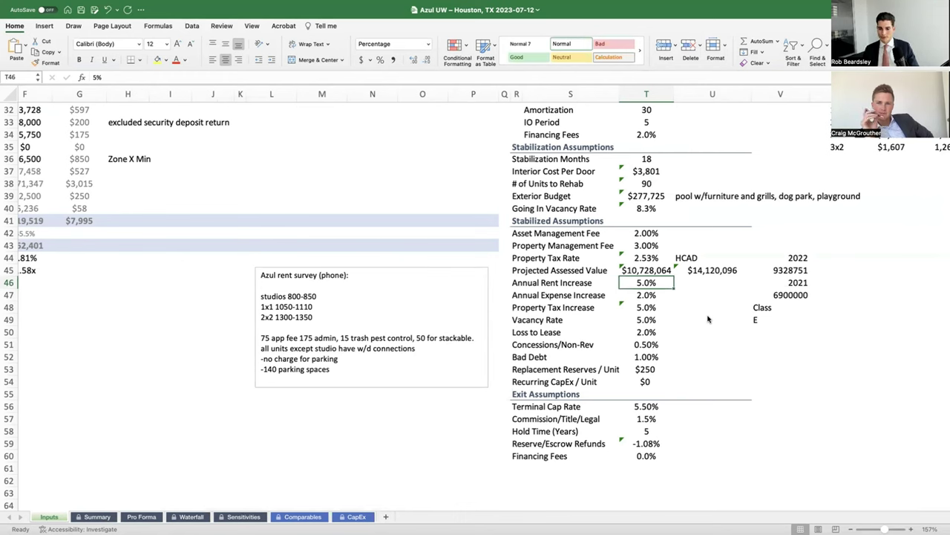
{"action": "type", "text": "3"}
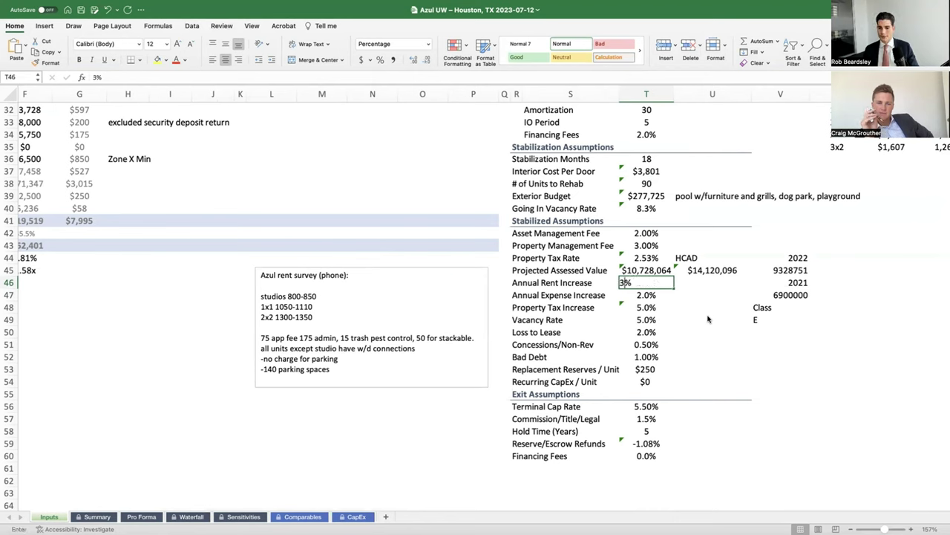
{"action": "key", "text": "Return"}
{"action": "key", "text": "Up"}
{"action": "key", "text": "Down"}
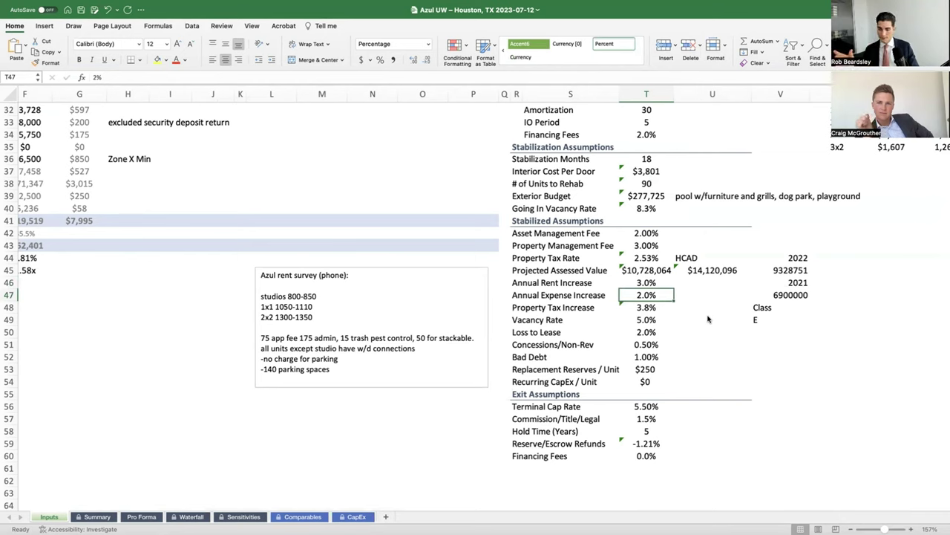
{"action": "key", "text": "Up"}
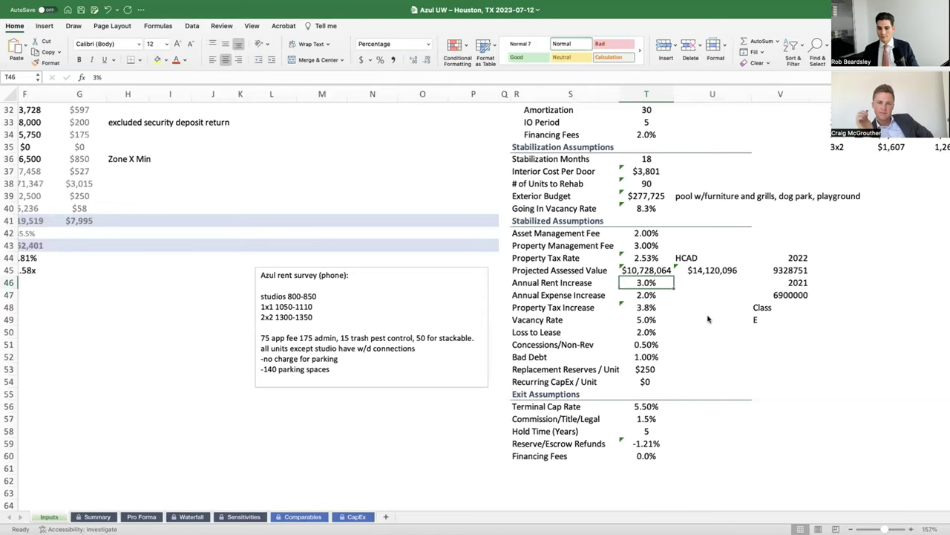
Set the Annual Rent Increase to 5% and the Annual Expense Increase to 4%, and check the returns on the Summary sheet.
{"action": "type", "text": "5"}
{"action": "key", "text": "Return"}
{"action": "type", "text": "4"}
{"action": "key", "text": "Return"}
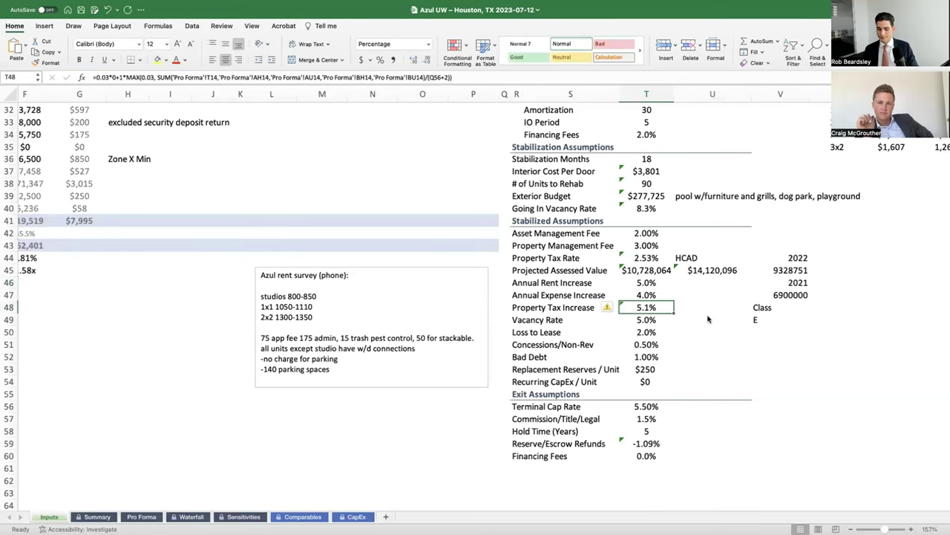
{"action": "key", "text": "ctrl+Page_Down"}
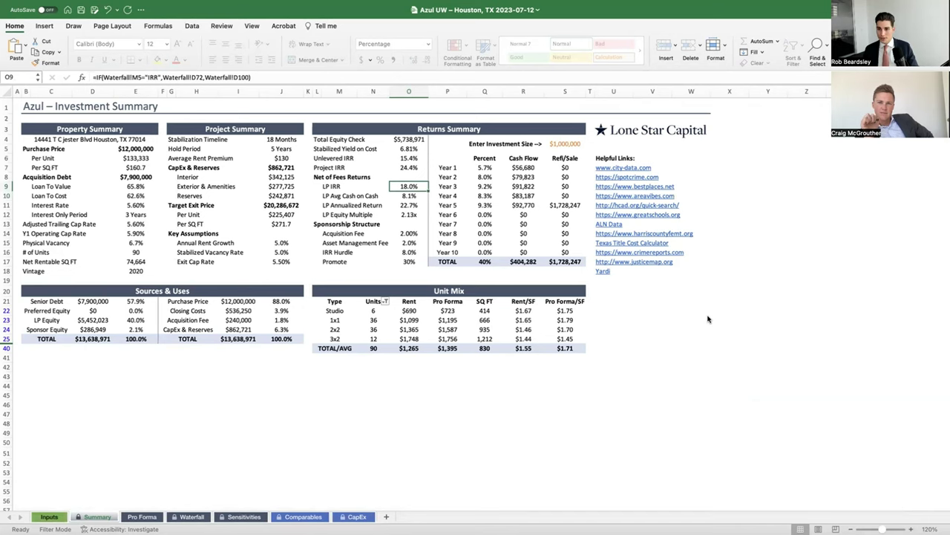
Set the Annual Rent Increase to 4% and the Annual Expense Increase to 5%, and check the returns on the Summary sheet.
{"action": "key", "text": "ctrl+Page_Up"}
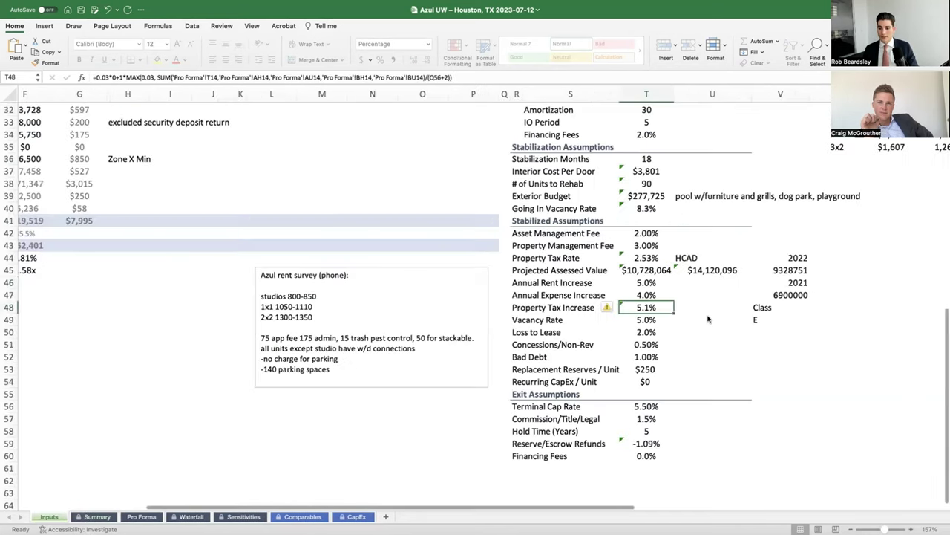
{"action": "key", "text": "Up"}
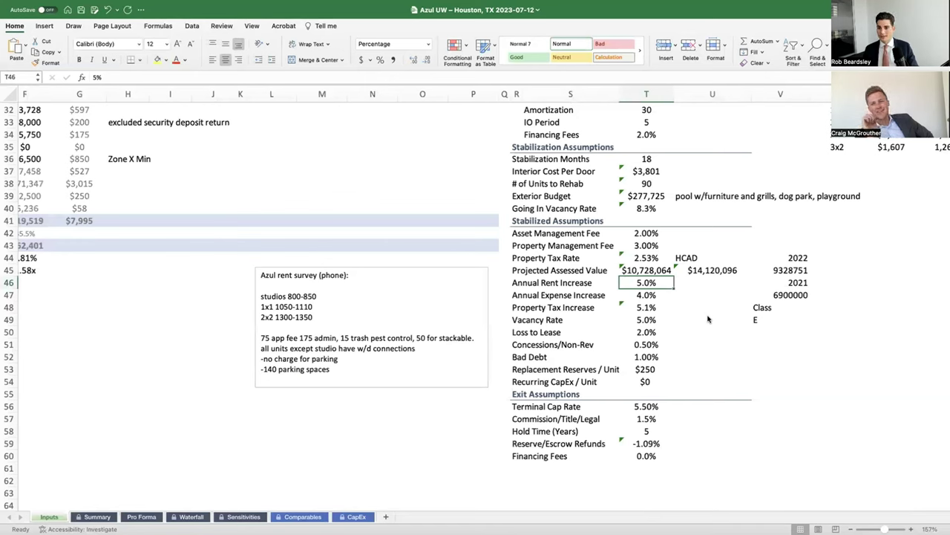
{"action": "type", "text": "4"}
{"action": "key", "text": "Return"}
{"action": "type", "text": "5"}
{"action": "key", "text": "Return"}
{"action": "key", "text": "Up"}
{"action": "key", "text": "Up"}
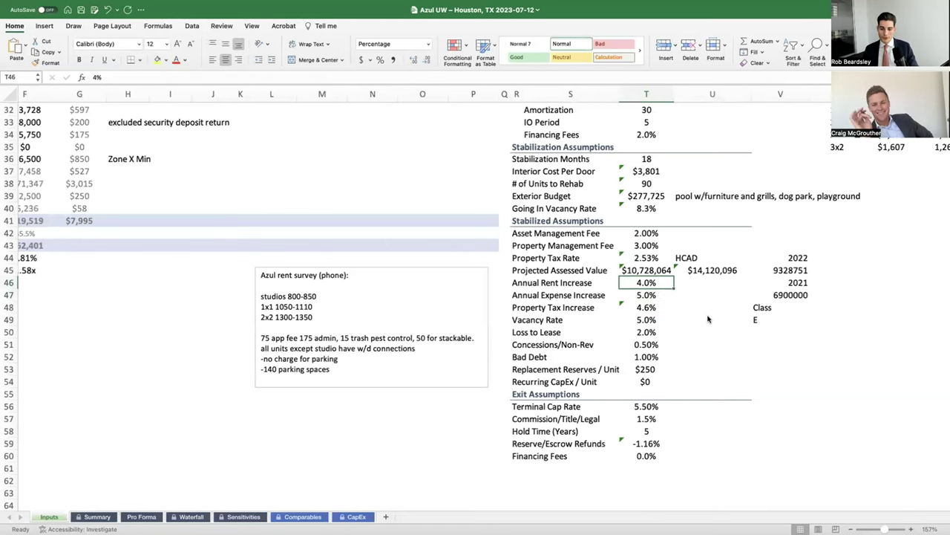
{"action": "key", "text": "Down"}
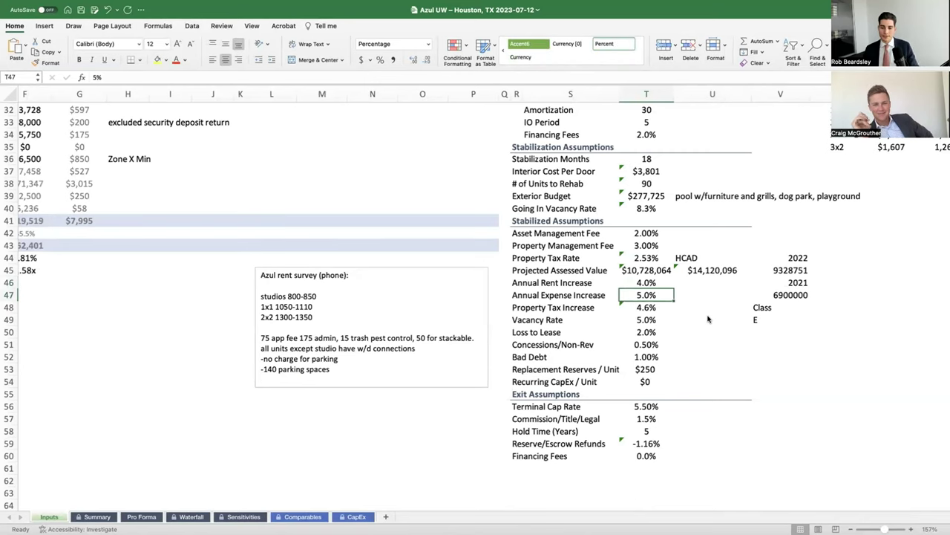
{"action": "key", "text": "ctrl+Page_Down"}
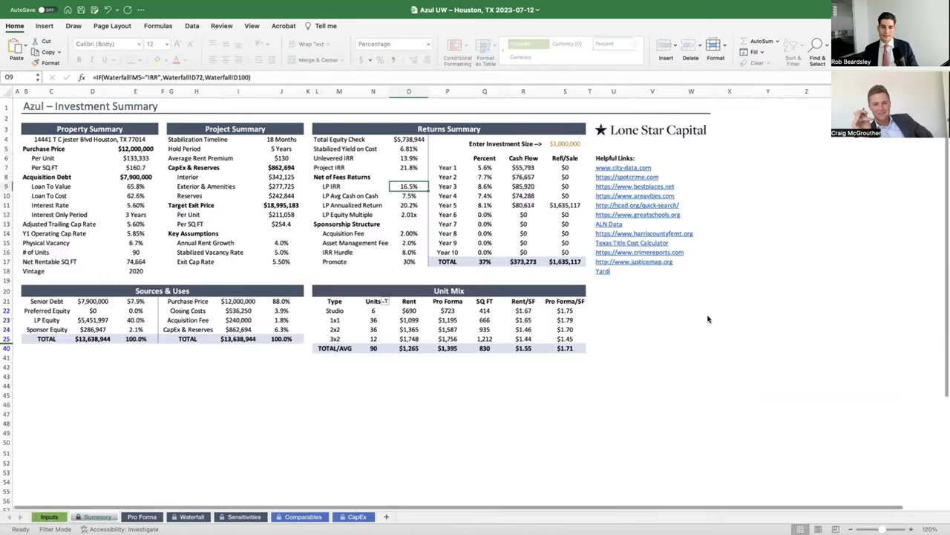
{"action": "key", "text": "Up"}
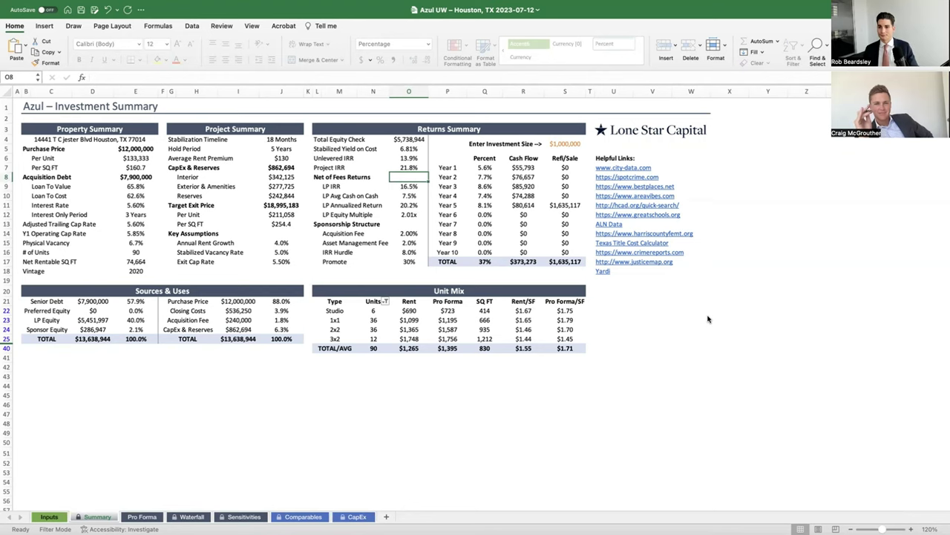
Restore the Annual Rent Increase to 3% and the Annual Expense Increase to 2% on the Inputs sheet.
{"action": "key", "text": "ctrl+Page_Up"}
{"action": "key", "text": "Down"}
{"action": "key", "text": "Down"}
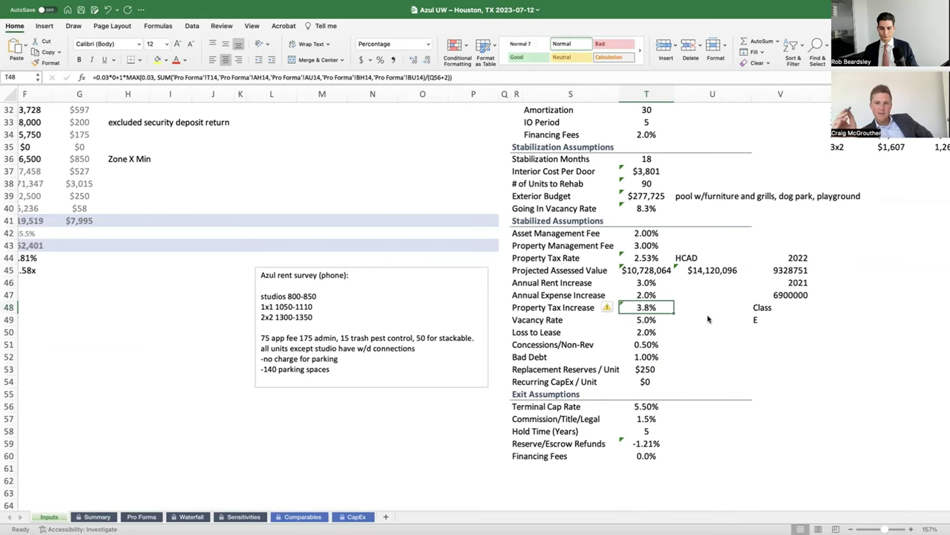
Highlight the Stabilization Timeline, Hold Period and Average Rent Premium rows in the Project Summary on the Summary sheet.
{"action": "key", "text": "ctrl+Page_Down"}
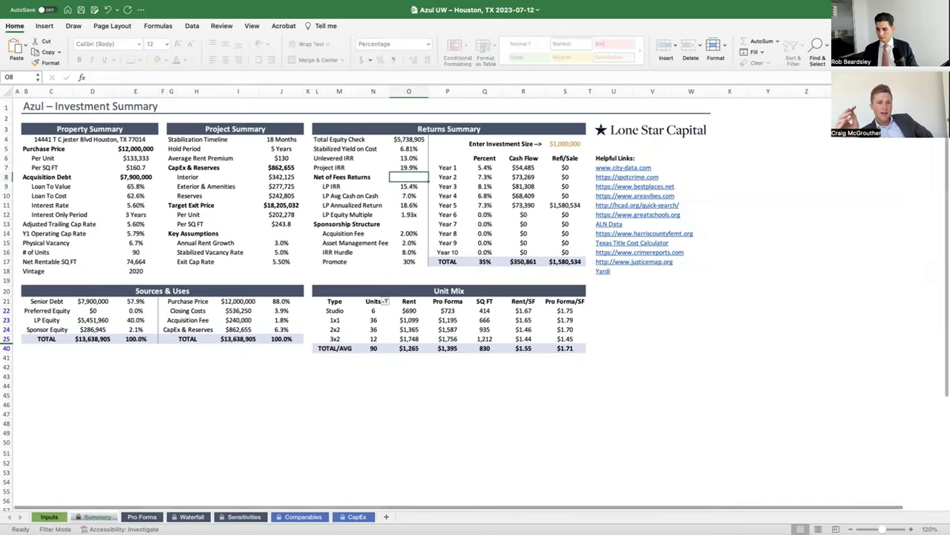
{"action": "scroll", "coordinate": [792, 379], "scroll_direction": "up", "scroll_amount": 3}
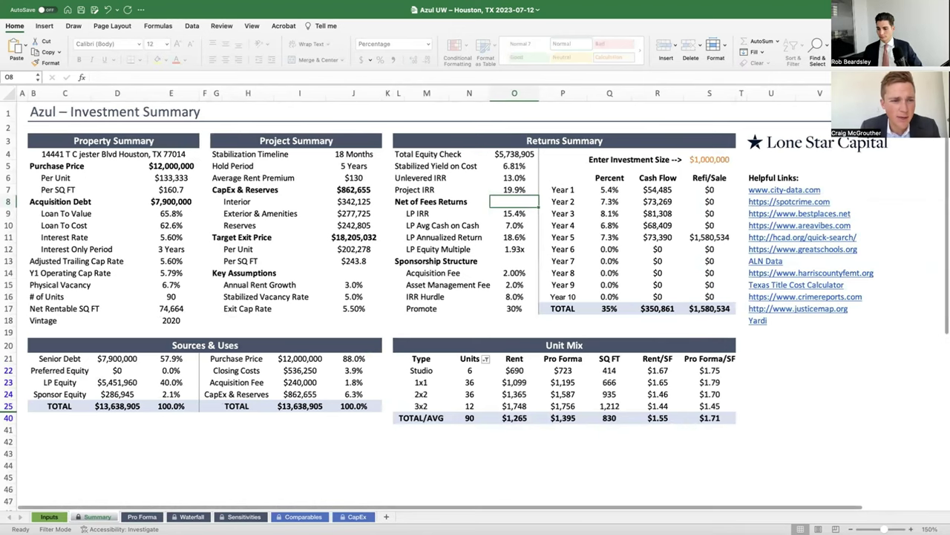
{"action": "scroll", "coordinate": [777, 358], "scroll_direction": "up", "scroll_amount": 1}
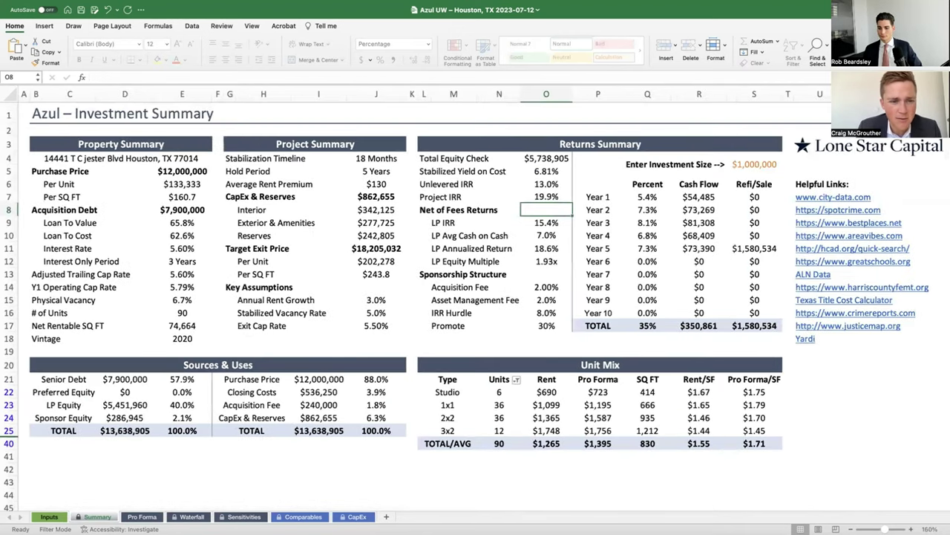
{"action": "scroll", "coordinate": [902, 424], "scroll_direction": "up", "scroll_amount": 1}
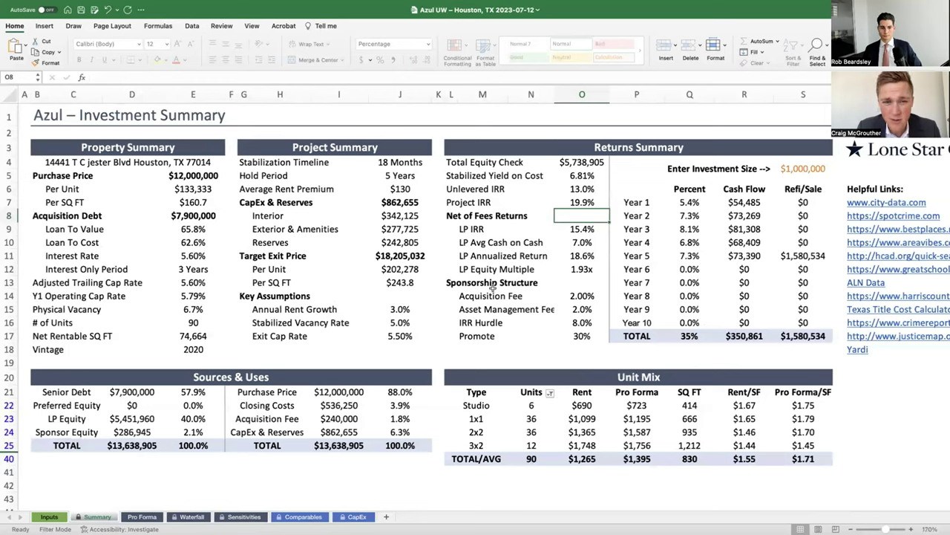
{"action": "left_click", "coordinate": [401, 158]}
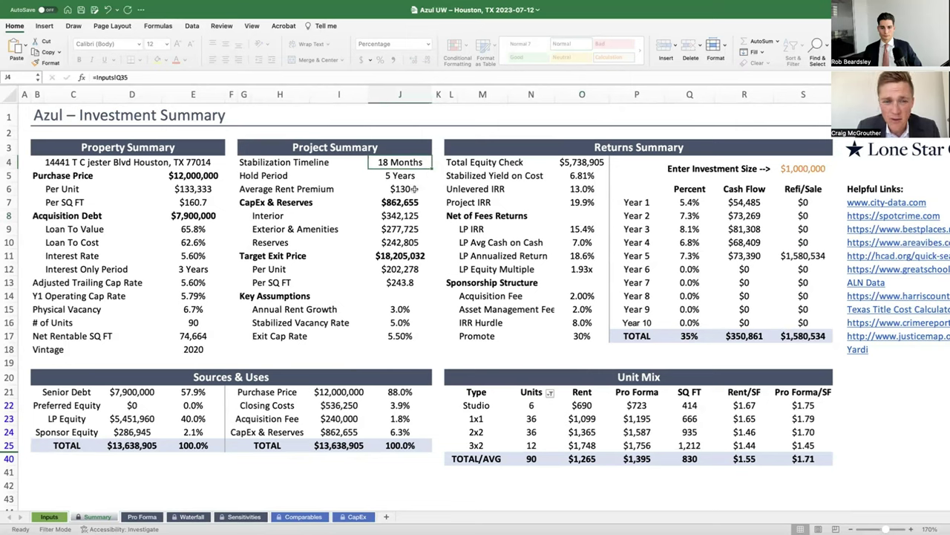
{"action": "left_click_drag", "start_coordinate": [414, 189], "coordinate": [247, 158]}
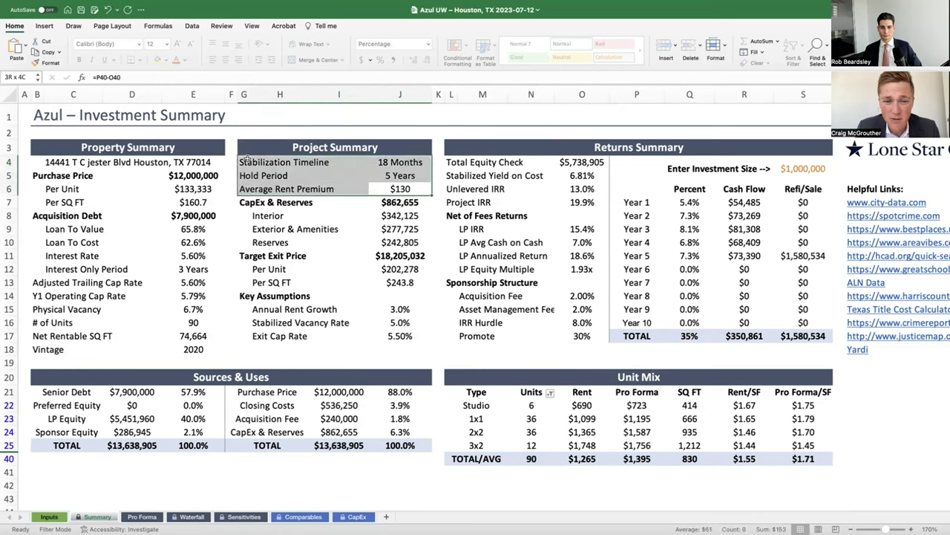
Set the investment size in the Returns Summary on the Summary sheet to $100,000.
{"action": "left_click", "coordinate": [251, 207]}
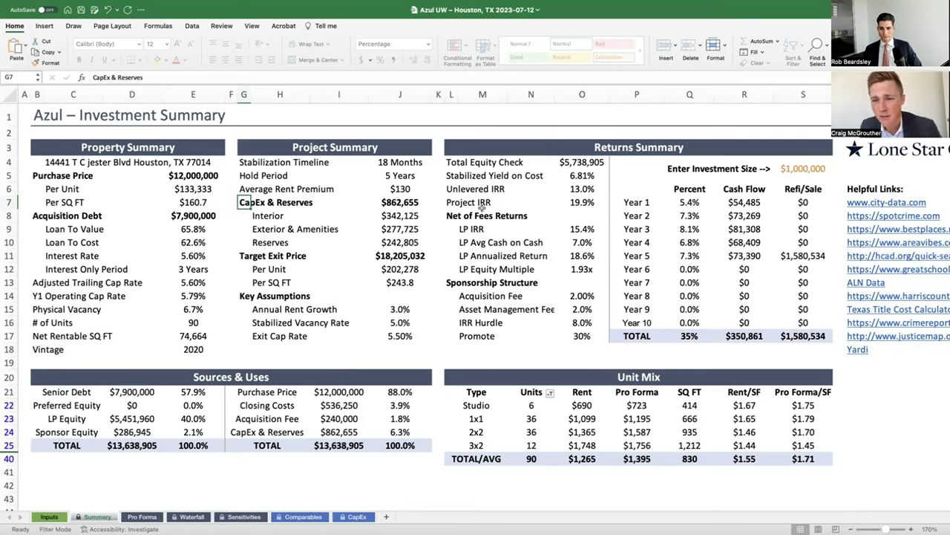
{"action": "left_click_drag", "start_coordinate": [624, 160], "coordinate": [807, 336]}
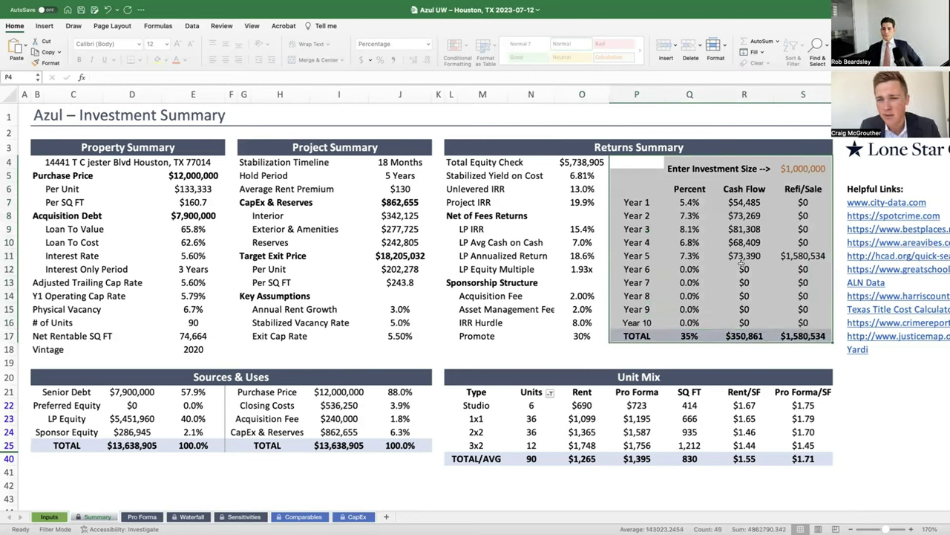
{"action": "left_click", "coordinate": [803, 163]}
{"action": "type", "text": "10"}
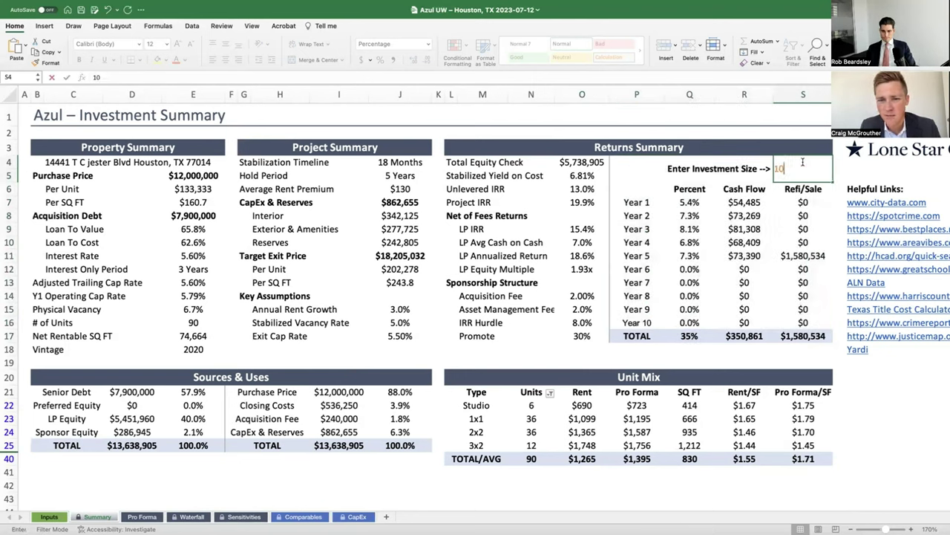
{"action": "type", "text": "0,000"}
{"action": "key", "text": "Return"}
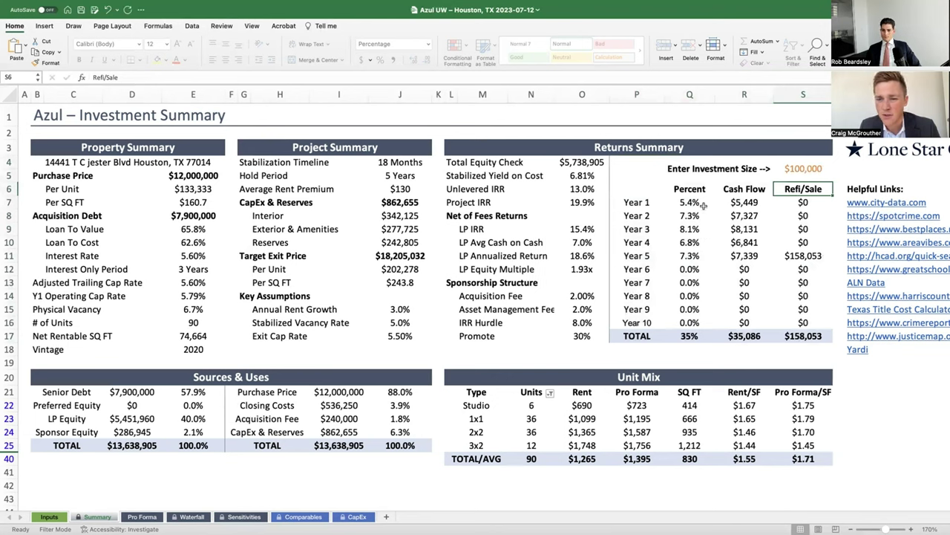
Examine the Year 1 cash flow, LP Avg Cash on Cash and Year 5 Refi/Sale figures in the Returns Summary.
{"action": "left_click", "coordinate": [733, 202]}
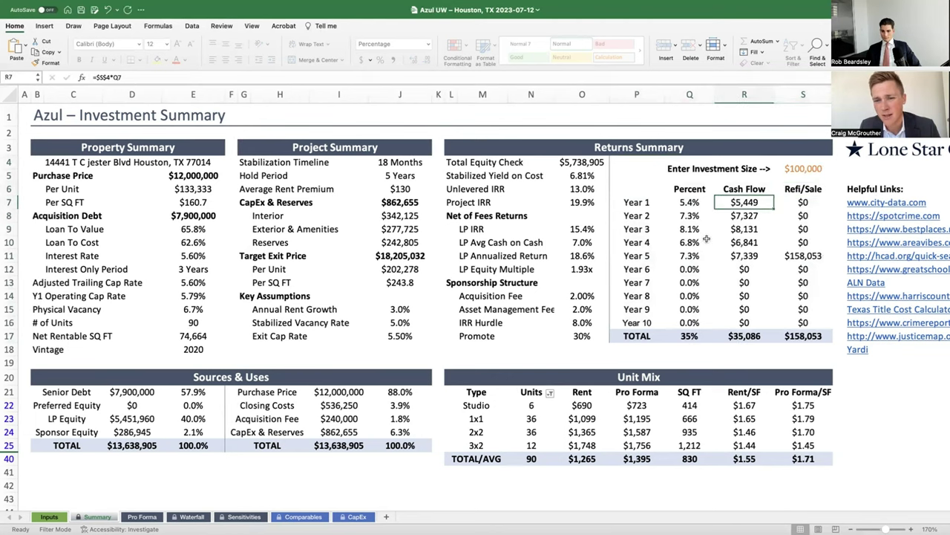
{"action": "left_click", "coordinate": [637, 189]}
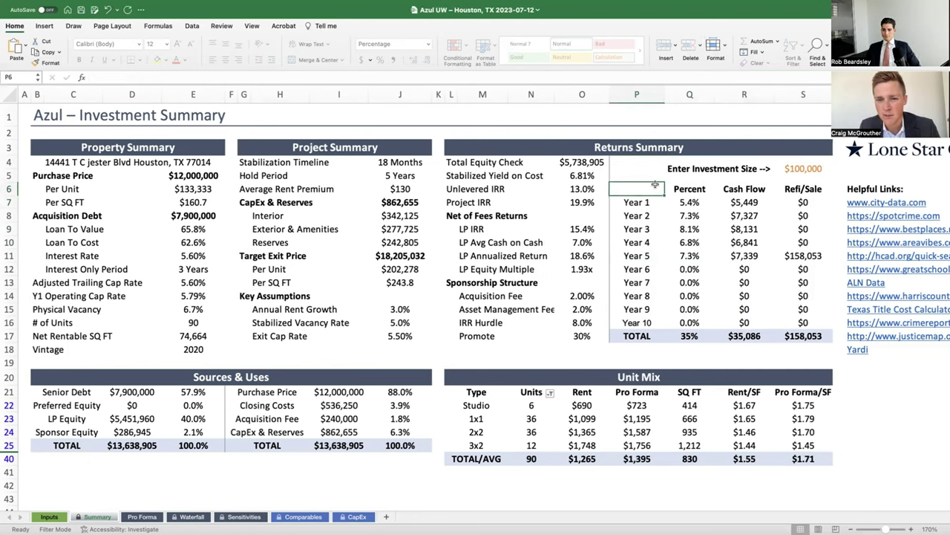
{"action": "key", "text": "Down"}
{"action": "key", "text": "Down"}
{"action": "key", "text": "Right"}
{"action": "key", "text": "Right"}
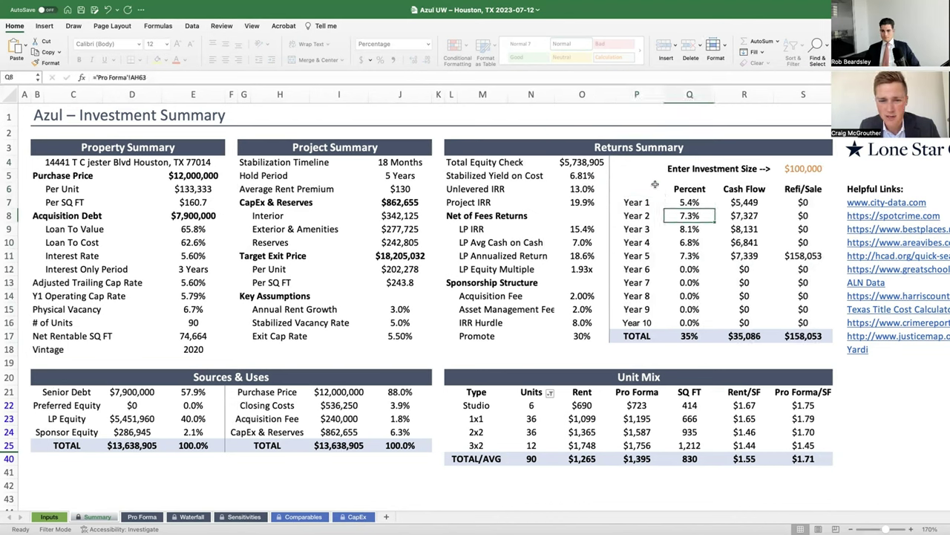
{"action": "key", "text": "Left"}
{"action": "key", "text": "Left"}
{"action": "key", "text": "Left"}
{"action": "key", "text": "Down"}
{"action": "key", "text": "Down"}
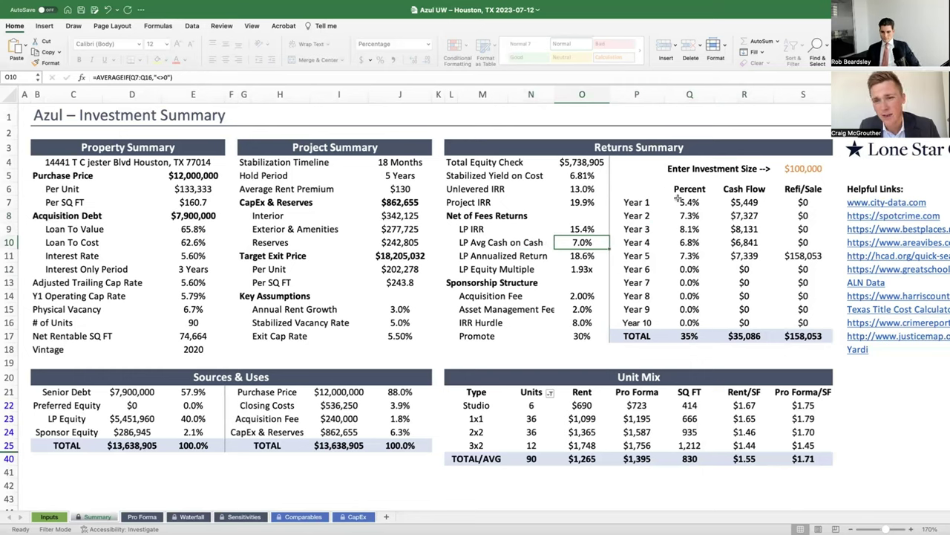
{"action": "left_click", "coordinate": [800, 254]}
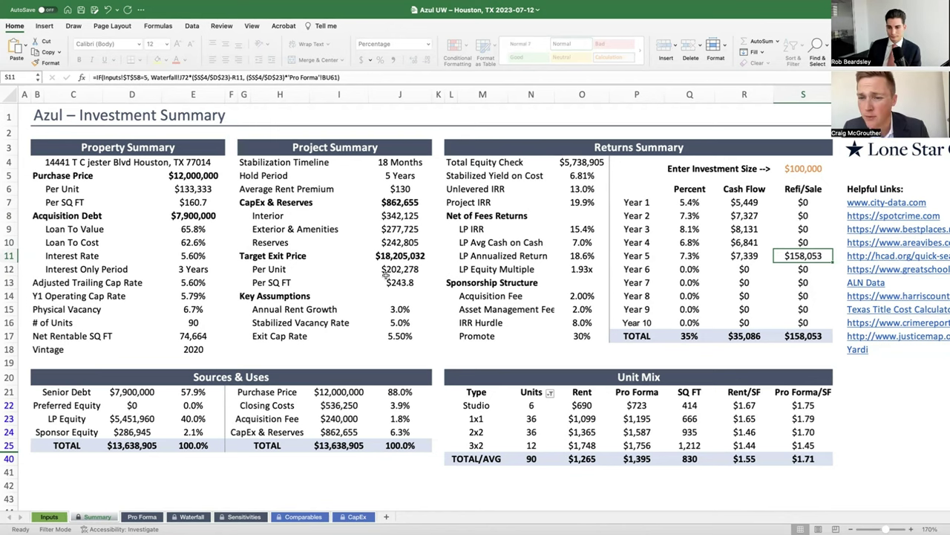
{"action": "scroll", "coordinate": [385, 275], "scroll_direction": "right", "scroll_amount": 3}
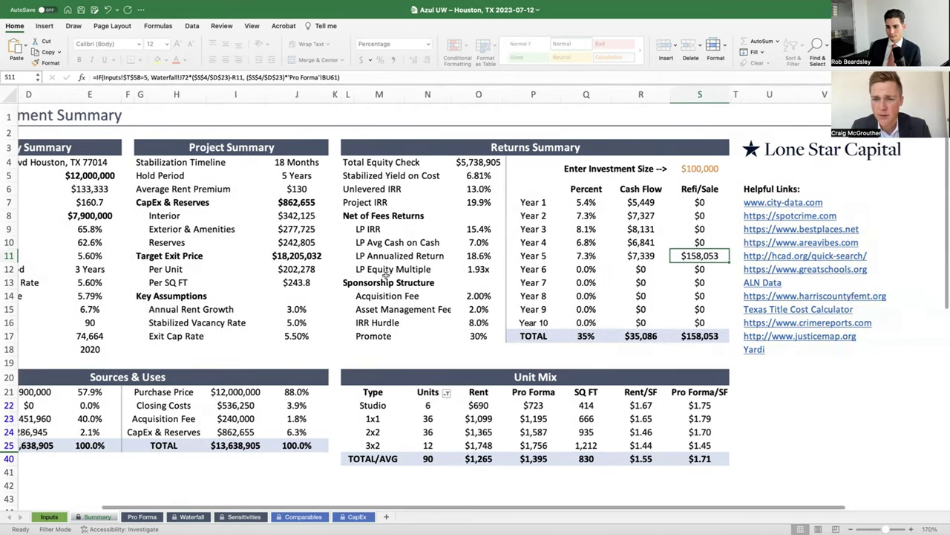
{"action": "scroll", "coordinate": [602, 265], "scroll_direction": "right", "scroll_amount": 3}
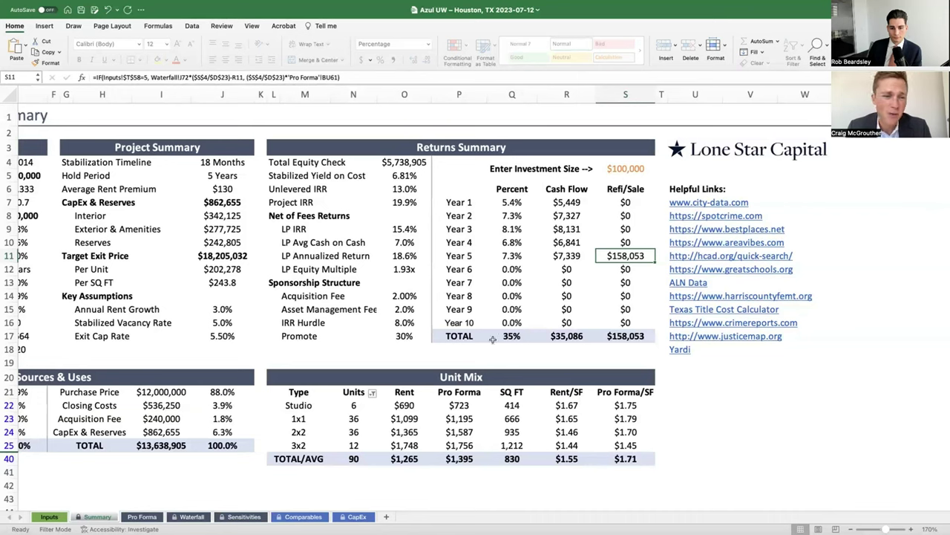
Set the Terminal Cap Rate under Exit Assumptions on the Inputs sheet to 4.75%.
{"action": "left_click", "coordinate": [228, 334]}
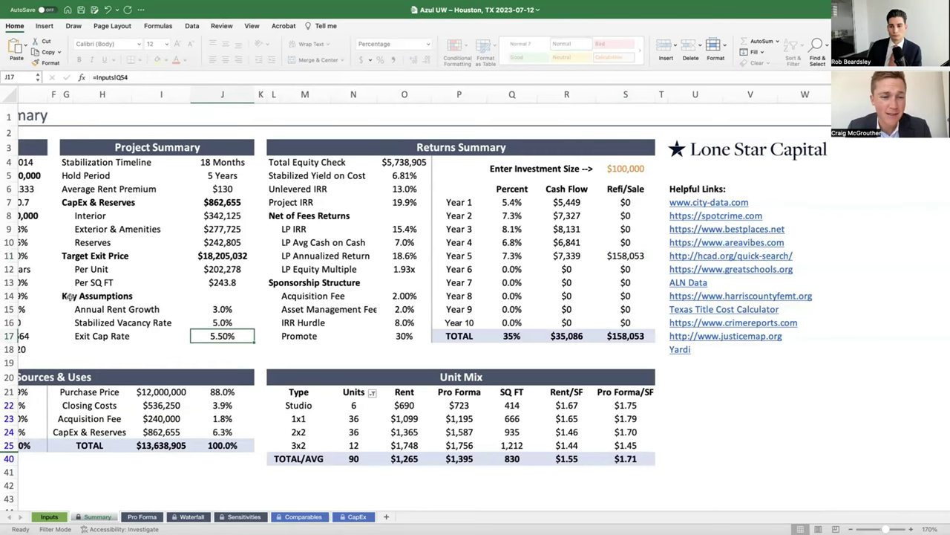
{"action": "scroll", "coordinate": [68, 296], "scroll_direction": "left", "scroll_amount": 3}
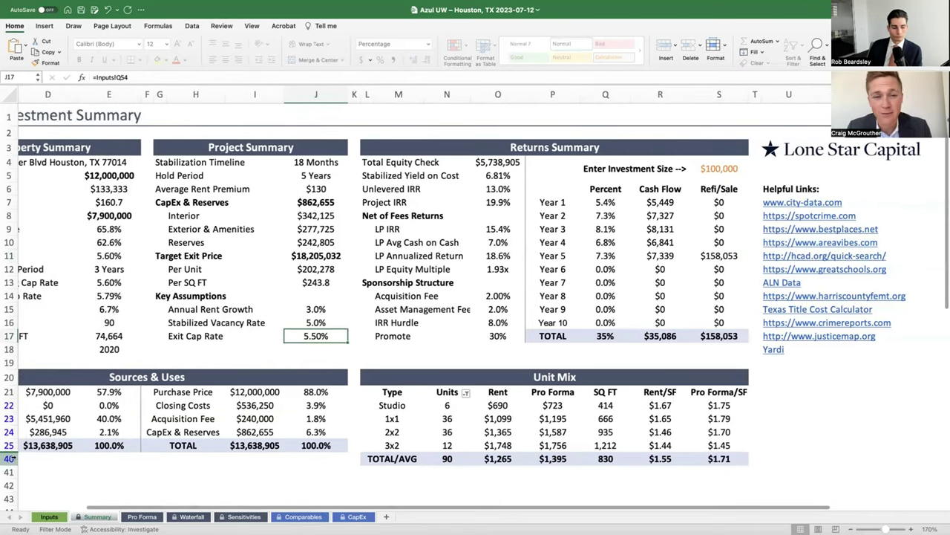
{"action": "left_click", "coordinate": [49, 516]}
{"action": "left_click", "coordinate": [642, 405]}
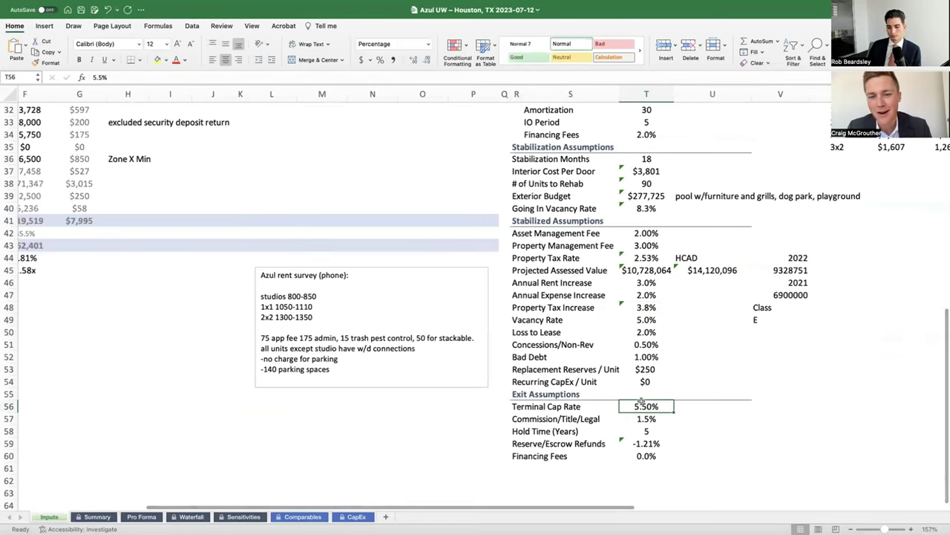
{"action": "type", "text": "4.75"}
{"action": "key", "text": "Return"}
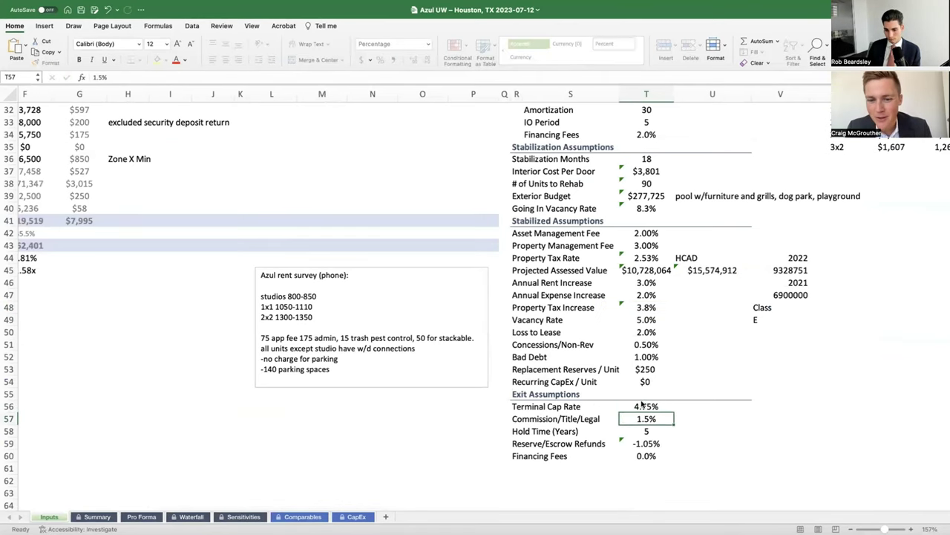
Check the exit price and the net-of-fees returns on the Summary sheet for the 4.75% exit cap rate.
{"action": "key", "text": "ctrl+Page_Down"}
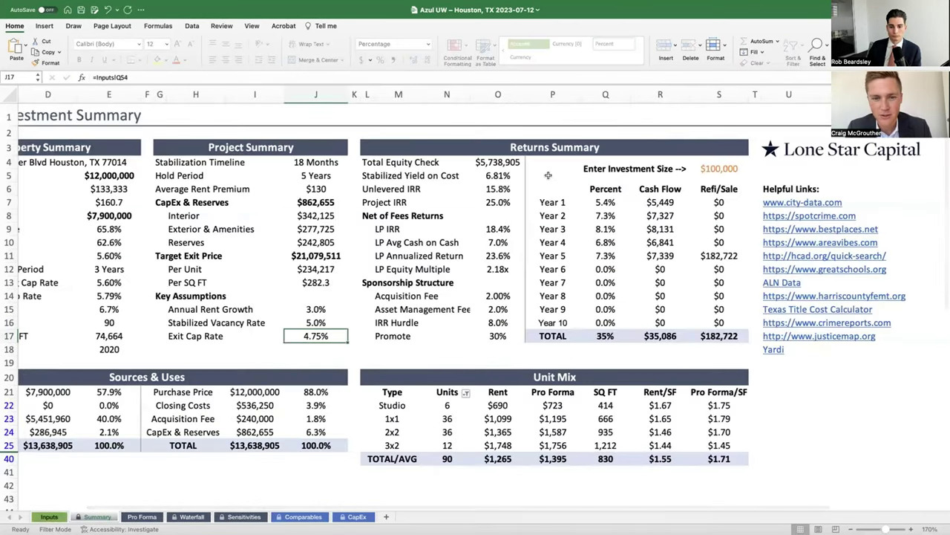
{"action": "key", "text": "Up"}
{"action": "key", "text": "Up"}
{"action": "key", "text": "Up"}
{"action": "key", "text": "Up"}
{"action": "key", "text": "Up"}
{"action": "key", "text": "Up"}
{"action": "key", "text": "Right"}
{"action": "key", "text": "Right"}
{"action": "key", "text": "Right"}
{"action": "key", "text": "Right"}
{"action": "left_click", "coordinate": [512, 214]}
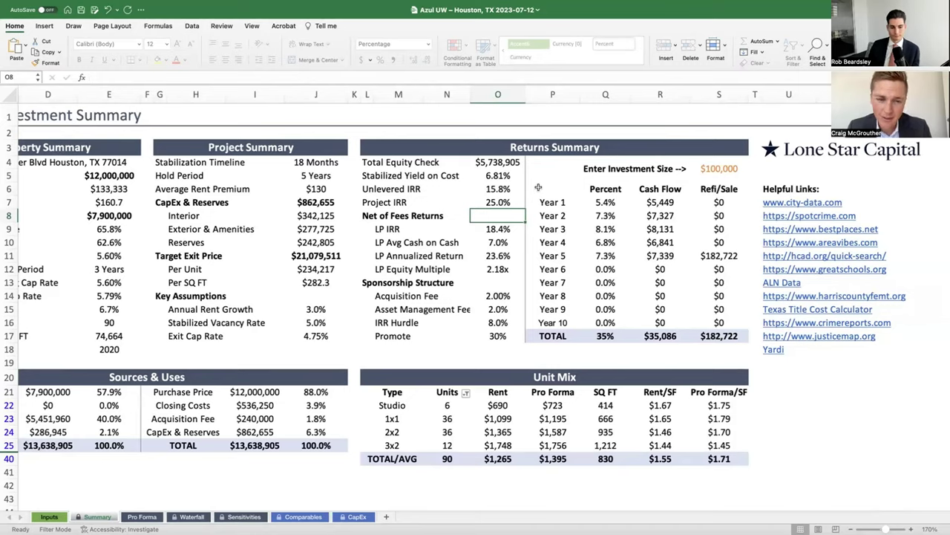
Set the Terminal Cap Rate on the Inputs sheet to 6% and check the LP IRR on the Summary sheet.
{"action": "key", "text": "ctrl+Page_Up"}
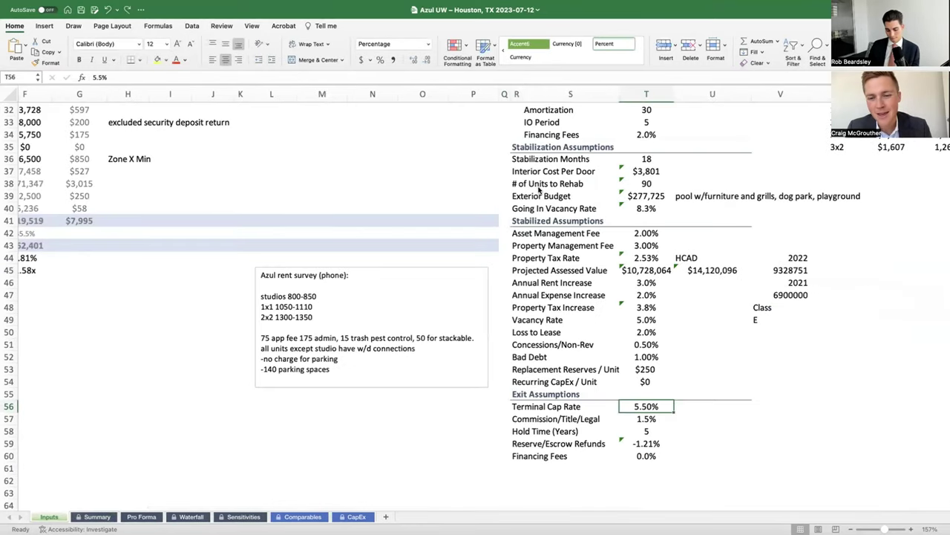
{"action": "type", "text": "6"}
{"action": "key", "text": "Return"}
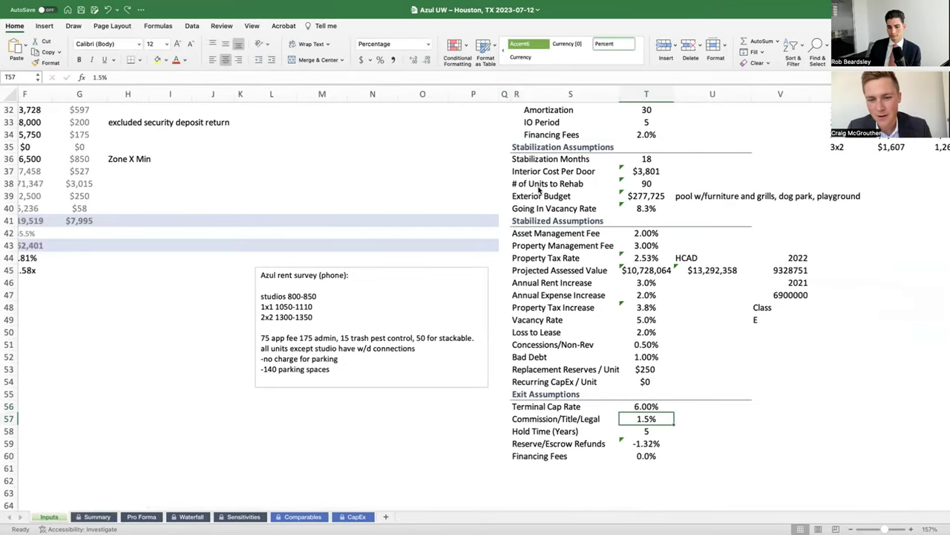
{"action": "key", "text": "ctrl+Page_Down"}
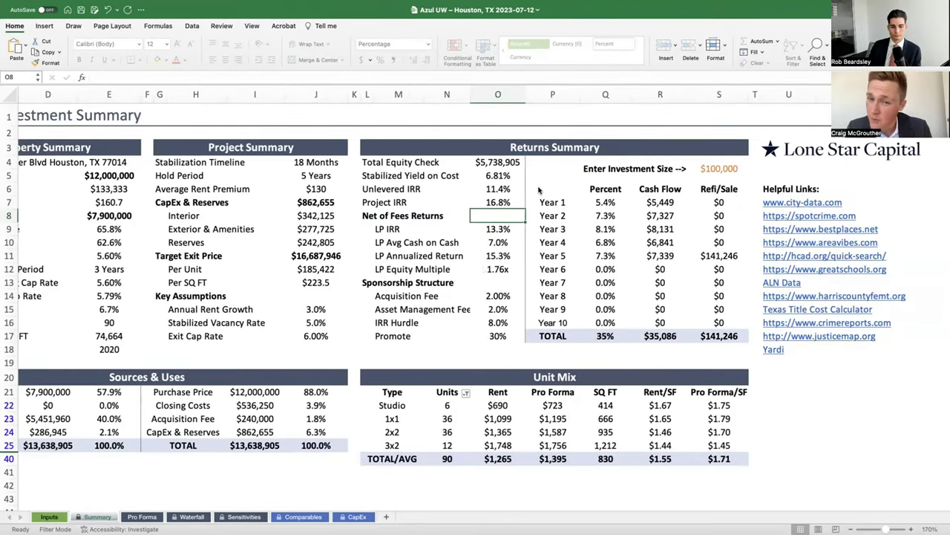
{"action": "key", "text": "Down"}
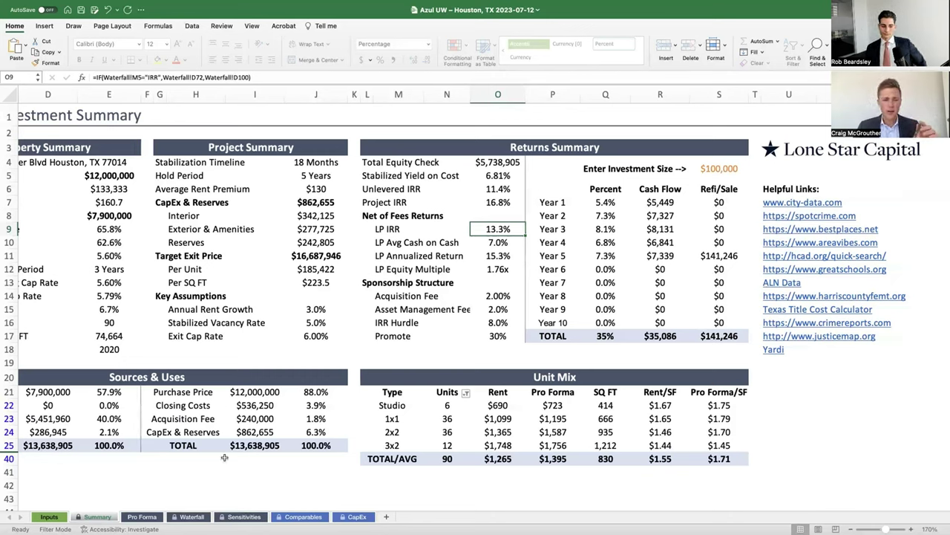
Review the ten-year income, operating expenses and net operating income on the Pro Forma sheet.
{"action": "left_click", "coordinate": [152, 517]}
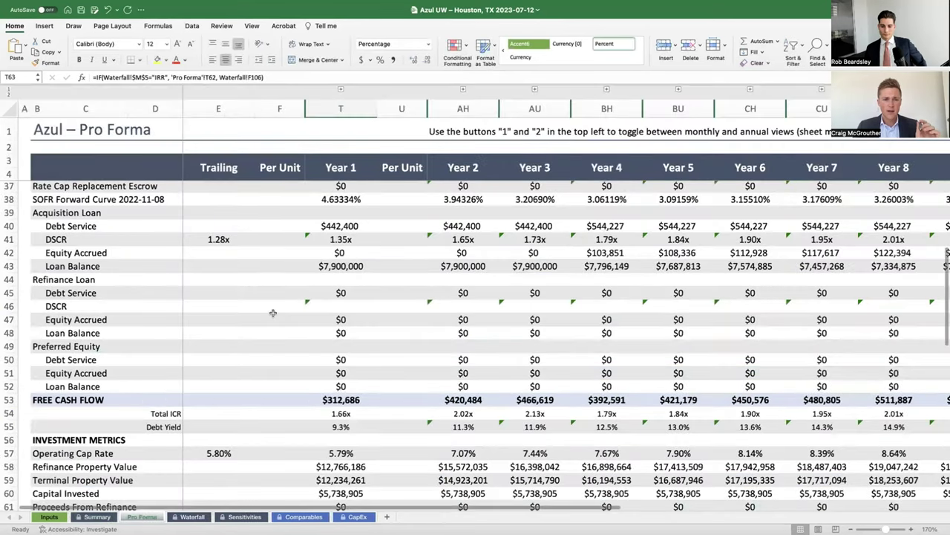
{"action": "scroll", "coordinate": [273, 313], "scroll_direction": "up", "scroll_amount": 10}
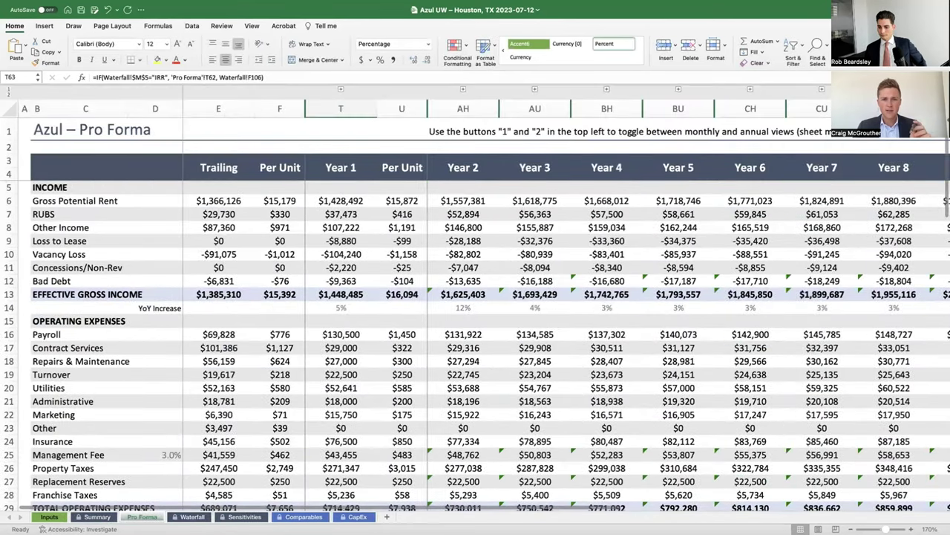
{"action": "scroll", "coordinate": [481, 344], "scroll_direction": "down", "scroll_amount": 4, "text": "ctrl"}
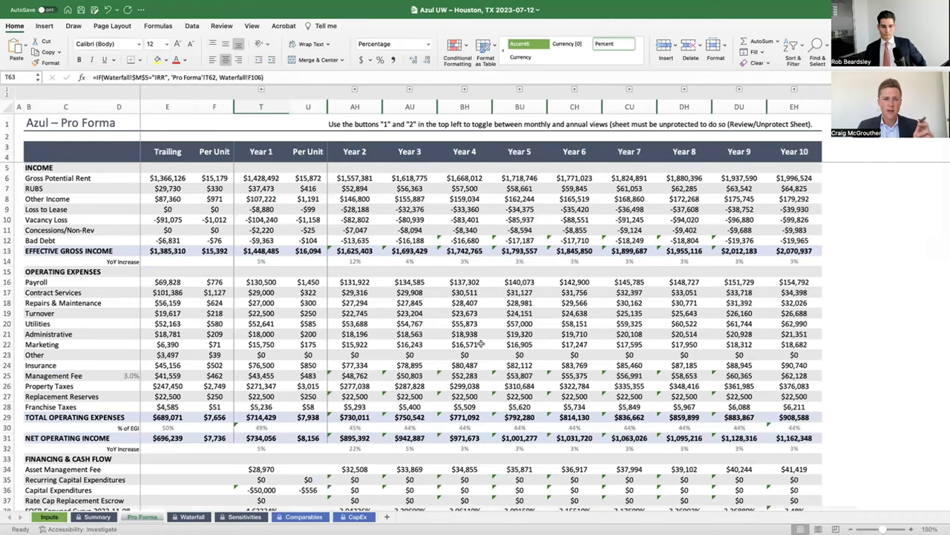
Review the Waterfall sheet from the equity contributions and promote structure through the distribution tiers to the Return Summary.
{"action": "key", "text": "ctrl+Page_Down"}
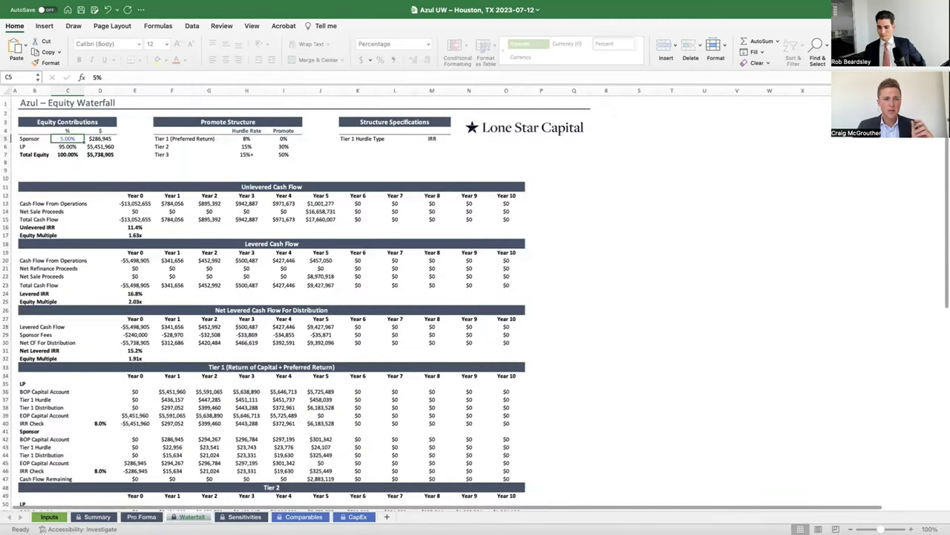
{"action": "scroll", "coordinate": [531, 418], "scroll_direction": "up", "scroll_amount": 4, "text": "ctrl"}
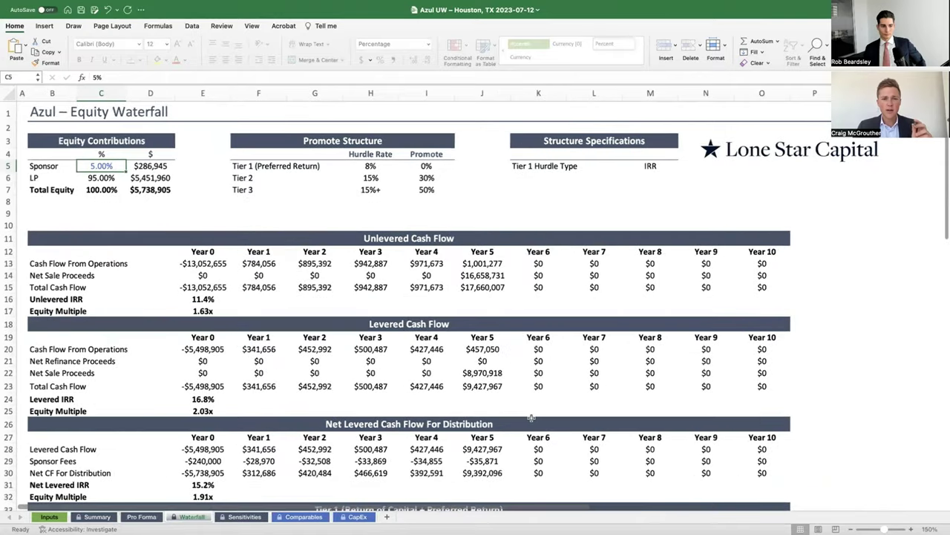
{"action": "scroll", "coordinate": [531, 418], "scroll_direction": "down", "scroll_amount": 6}
{"action": "scroll", "coordinate": [532, 418], "scroll_direction": "down", "scroll_amount": 5}
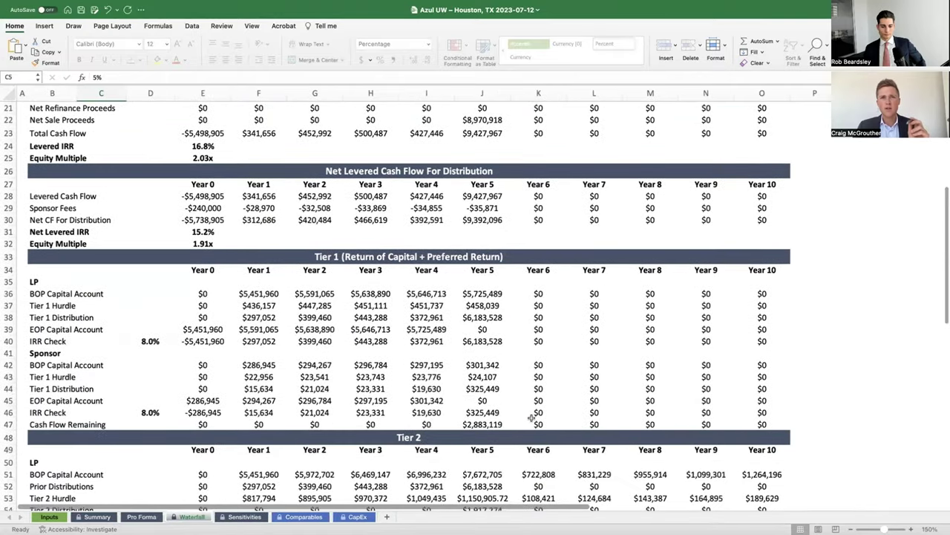
{"action": "scroll", "coordinate": [532, 418], "scroll_direction": "down", "scroll_amount": 5}
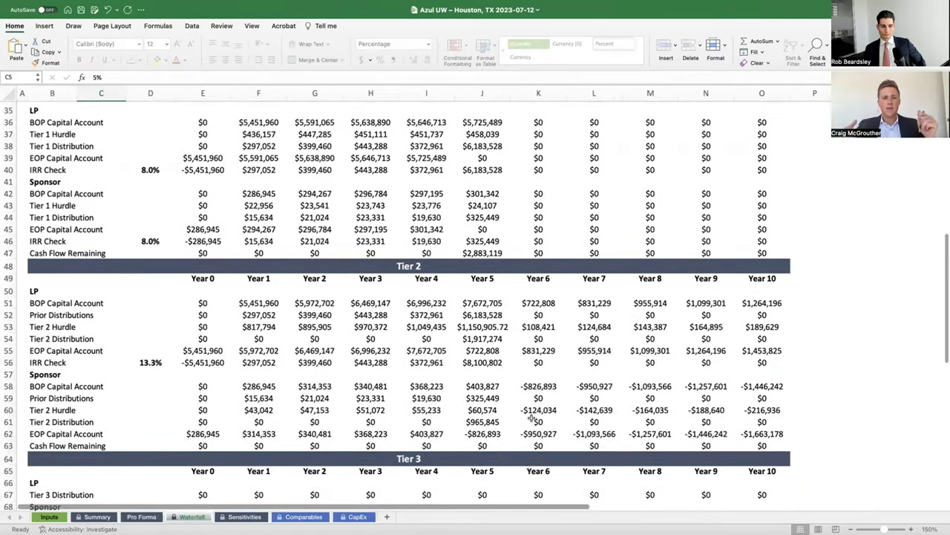
{"action": "scroll", "coordinate": [532, 418], "scroll_direction": "down", "scroll_amount": 1}
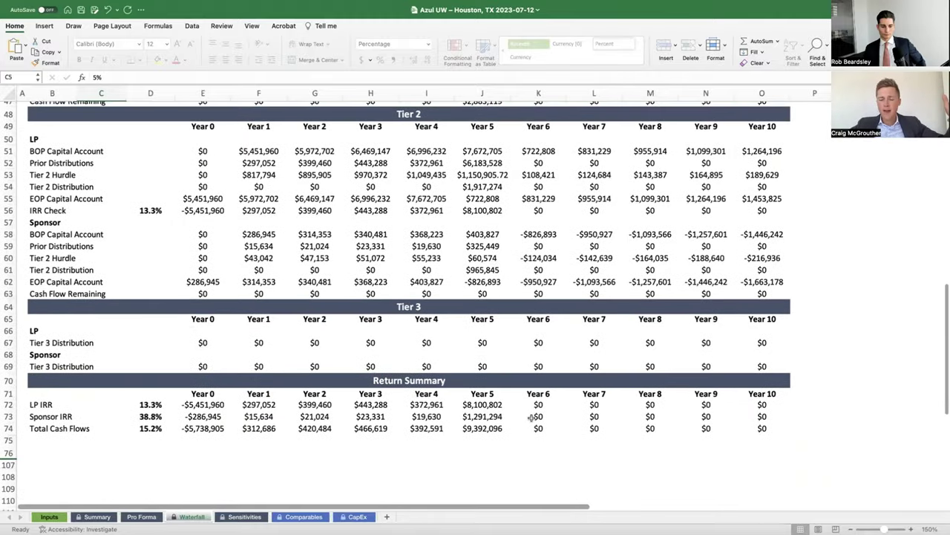
{"action": "scroll", "coordinate": [428, 371], "scroll_direction": "up", "scroll_amount": 3}
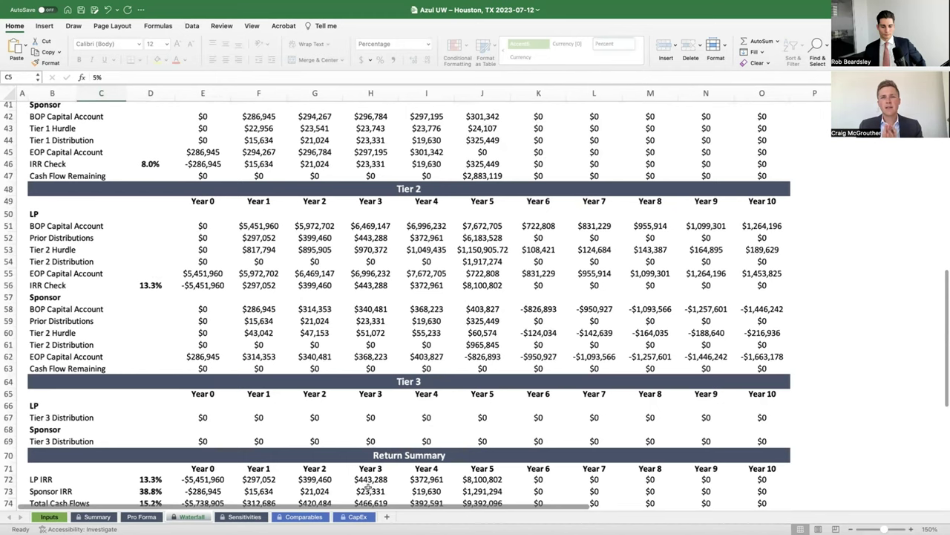
Review the stress tests and the IRR, equity multiple and cash-on-cash sensitivity tables on the Sensitivities sheet.
{"action": "left_click", "coordinate": [257, 516]}
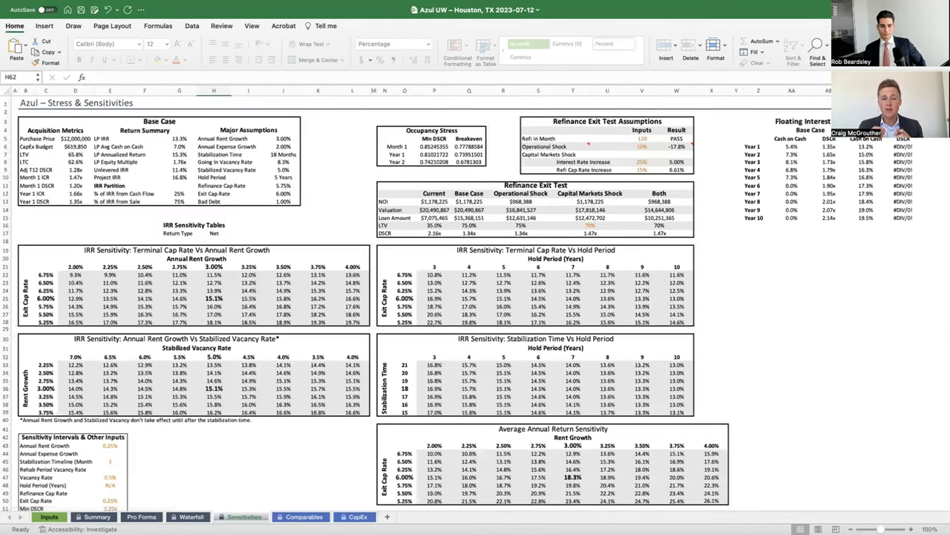
{"action": "left_click", "coordinate": [911, 529]}
{"action": "scroll", "coordinate": [667, 403], "scroll_direction": "up", "scroll_amount": 1}
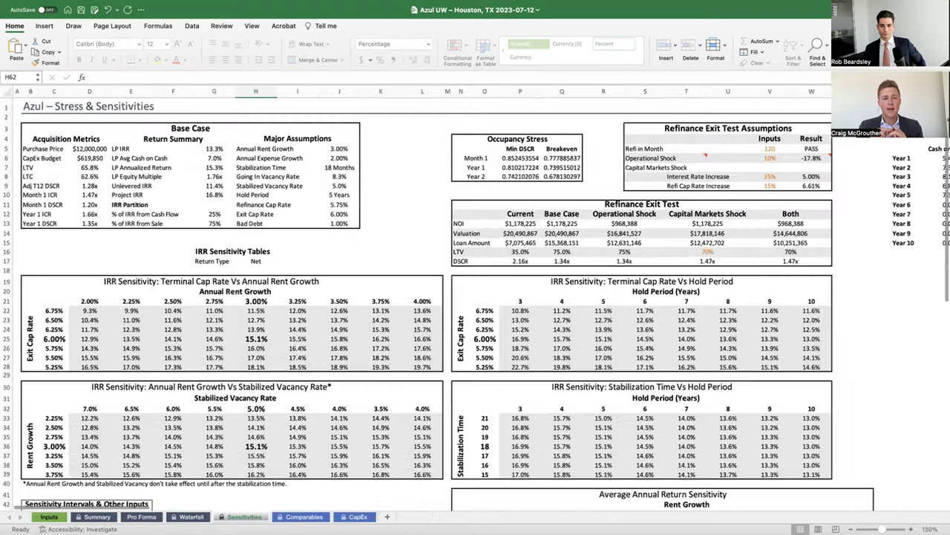
{"action": "scroll", "coordinate": [600, 368], "scroll_direction": "down", "scroll_amount": 12}
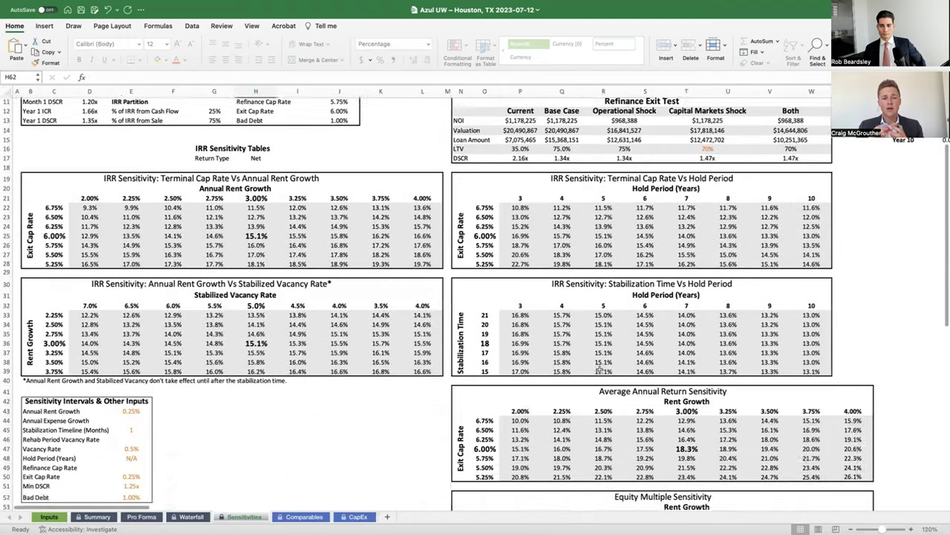
{"action": "scroll", "coordinate": [599, 367], "scroll_direction": "down", "scroll_amount": 3}
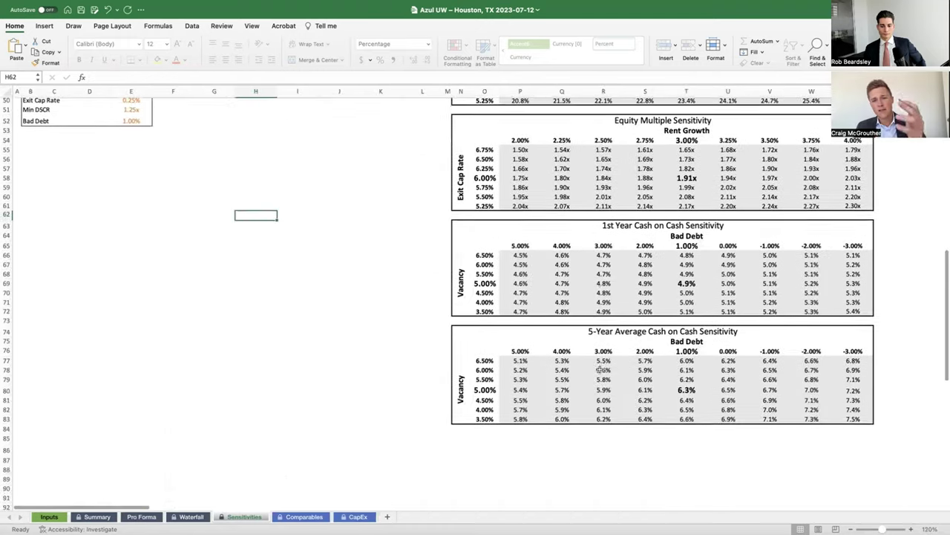
{"action": "scroll", "coordinate": [600, 367], "scroll_direction": "up", "scroll_amount": 15}
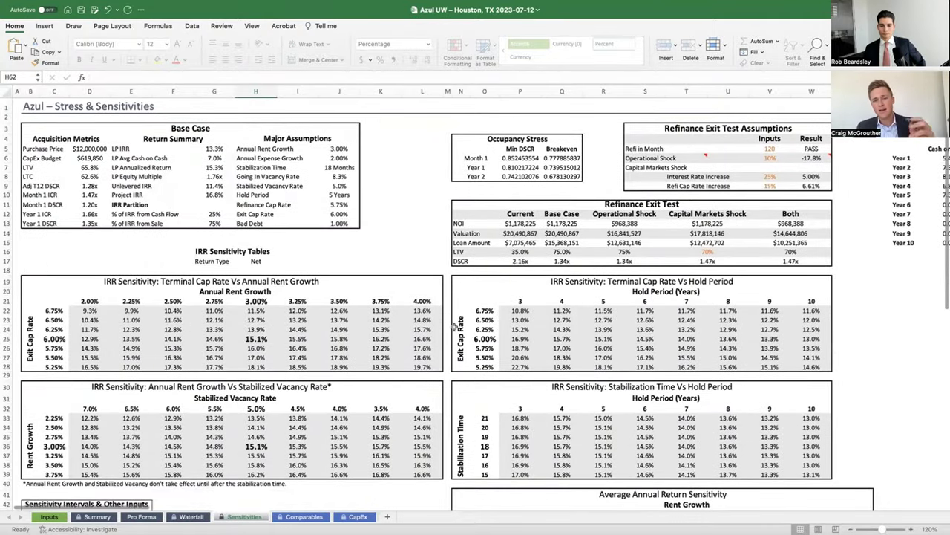